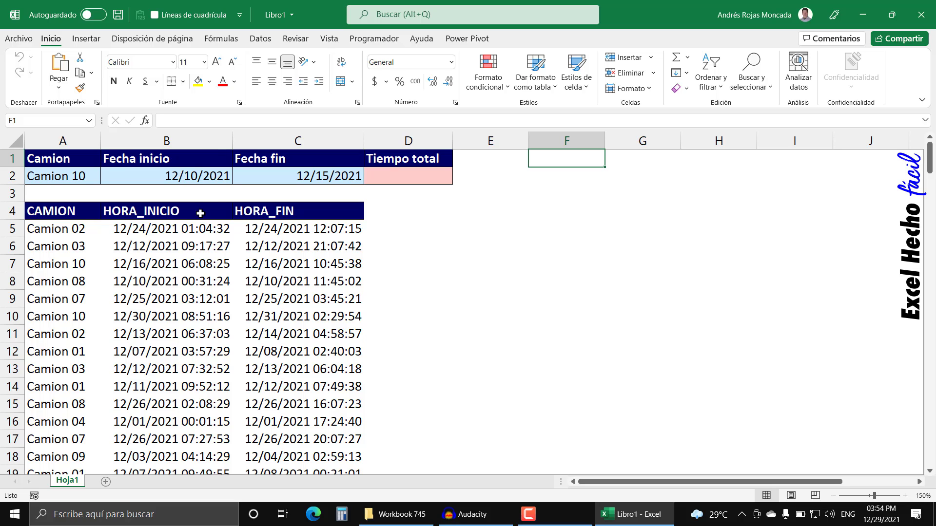
Step: Show the start date in cell B2 in General format to examine its serial number, and undo the format change
{"action": "left_click", "coordinate": [197, 179]}
{"action": "key", "text": "ctrl+1"}
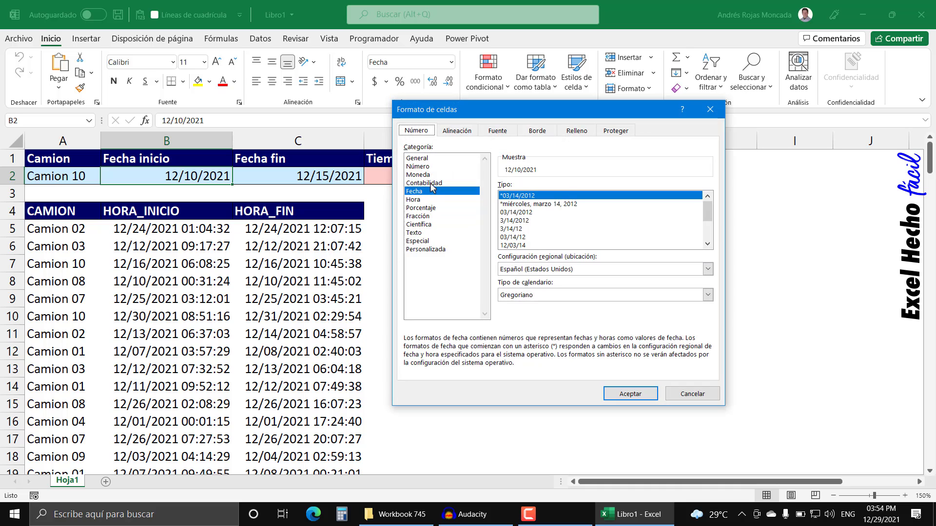
{"action": "left_click", "coordinate": [418, 158]}
{"action": "left_click", "coordinate": [630, 393]}
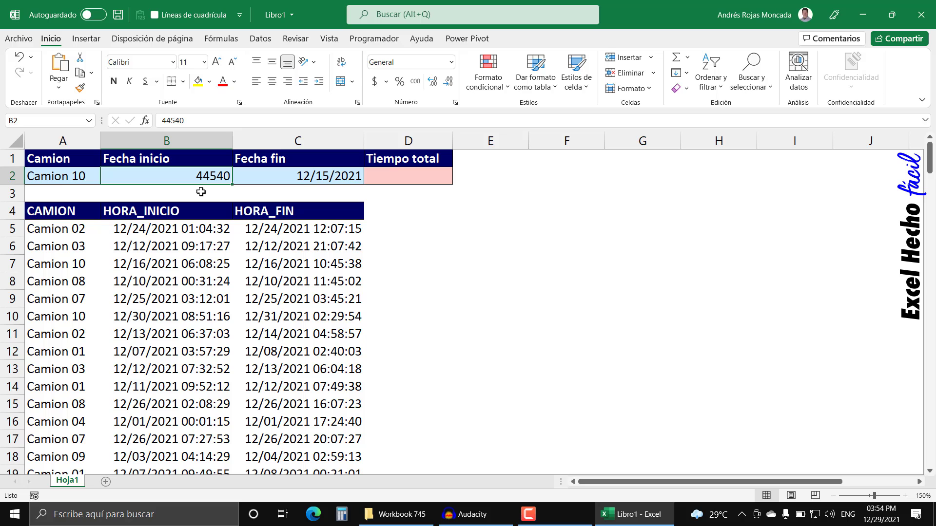
{"action": "key", "text": "ctrl+z"}
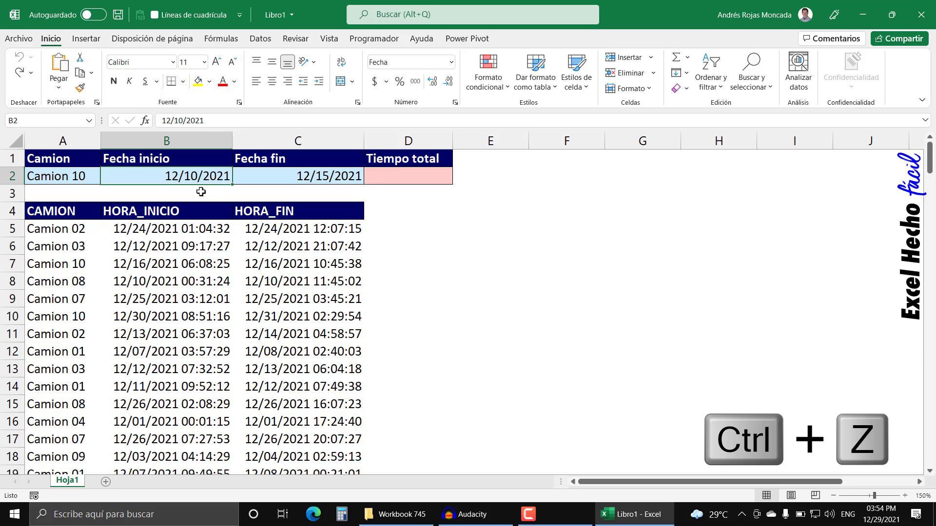
Step: Show the first HORA_INICIO value in cell B5 in General format to examine its serial number, and restore its date-time format
{"action": "left_click", "coordinate": [199, 227]}
{"action": "key", "text": "ctrl+1"}
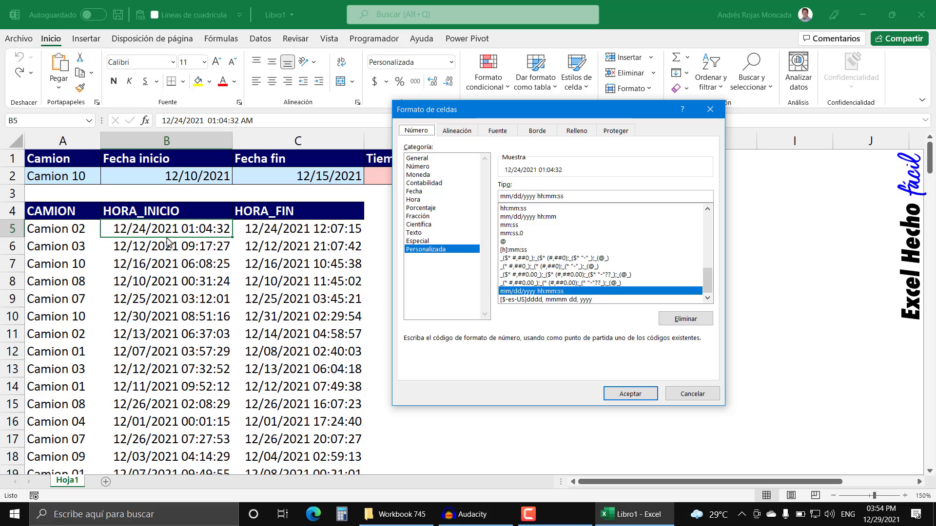
{"action": "left_click", "coordinate": [411, 158]}
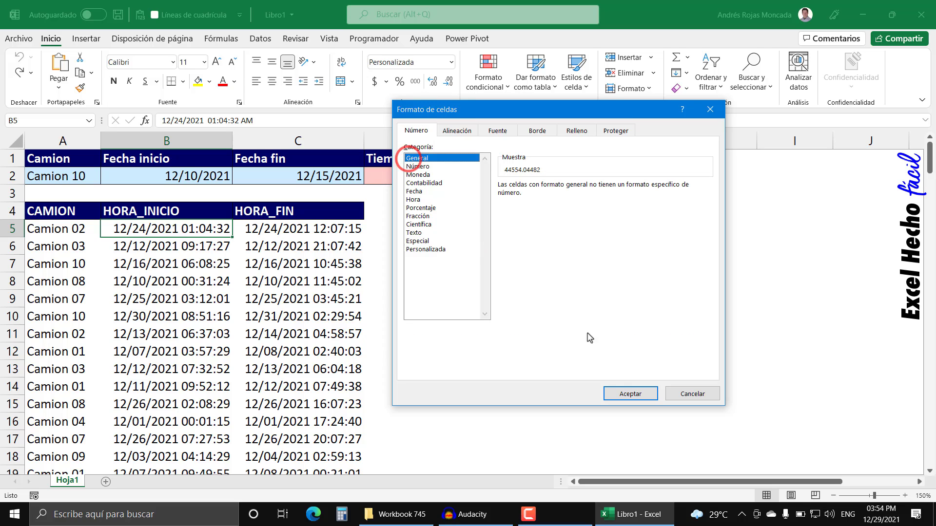
{"action": "left_click", "coordinate": [624, 396]}
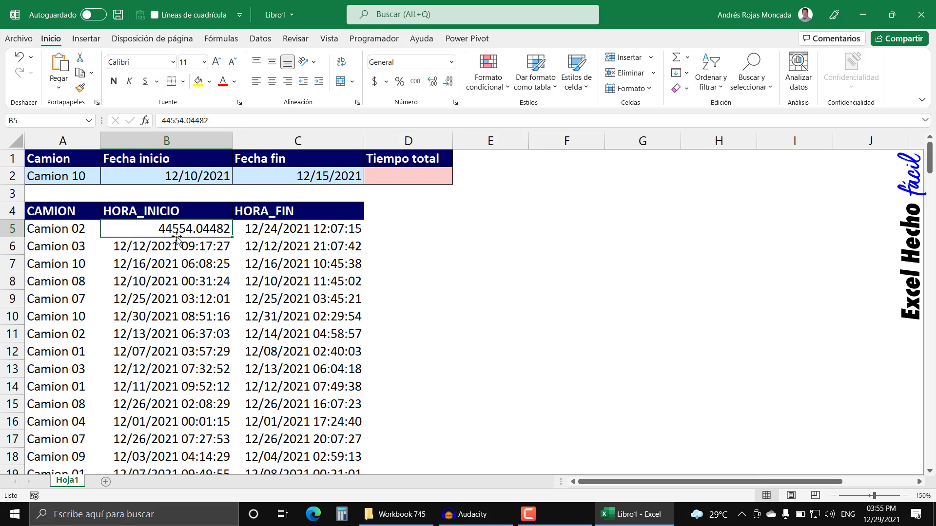
{"action": "key", "text": "ctrl+z"}
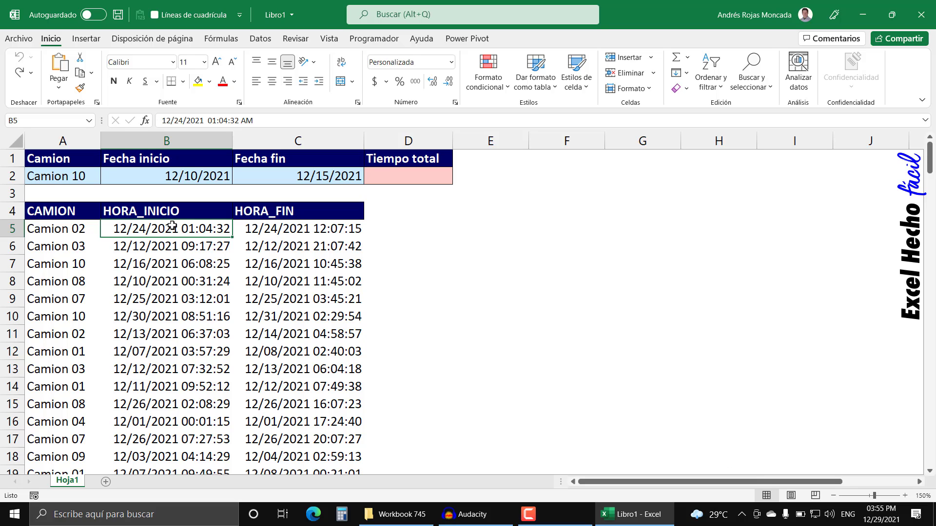
{"action": "left_click", "coordinate": [20, 74]}
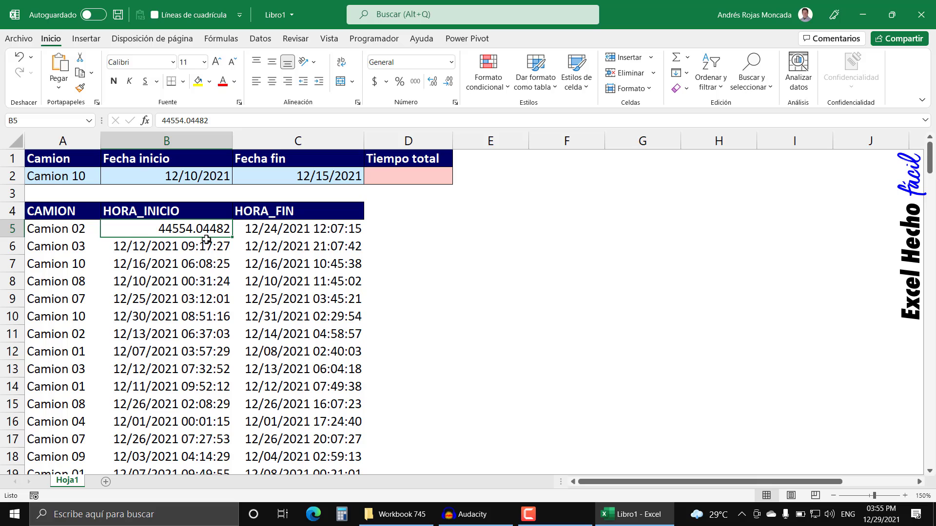
{"action": "key", "text": "ctrl+z"}
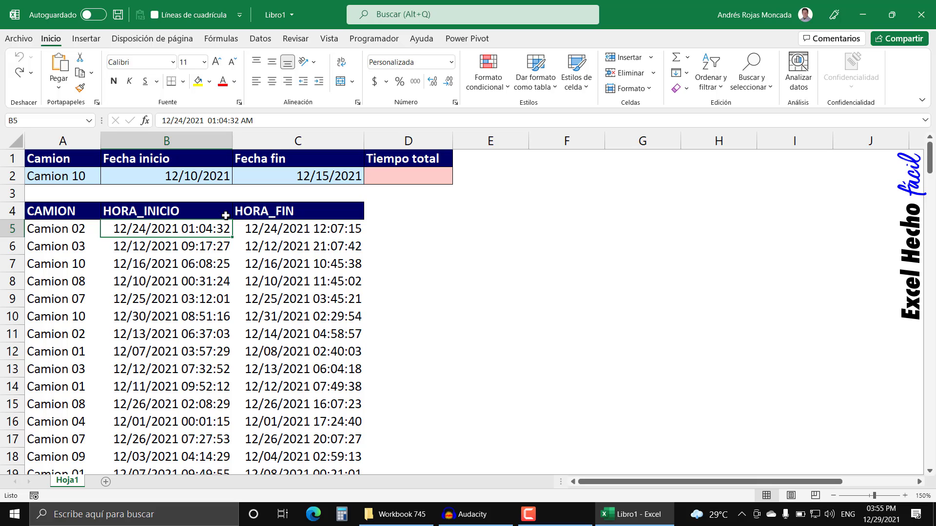
Step: Select the truck entries of the CAMION column from A183 up to A5 to check the range, and return to the table header
{"action": "left_click", "coordinate": [66, 239]}
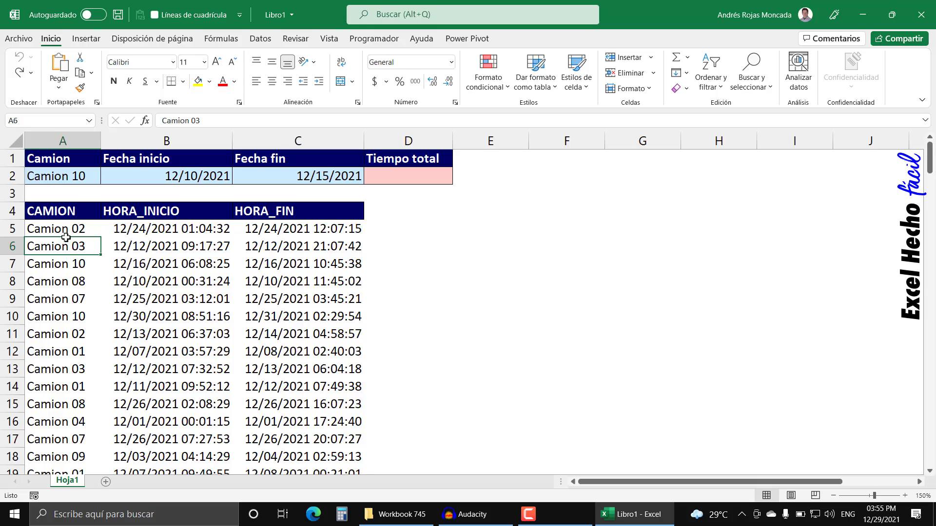
{"action": "scroll", "coordinate": [66, 237], "scroll_direction": "down", "scroll_amount": 20}
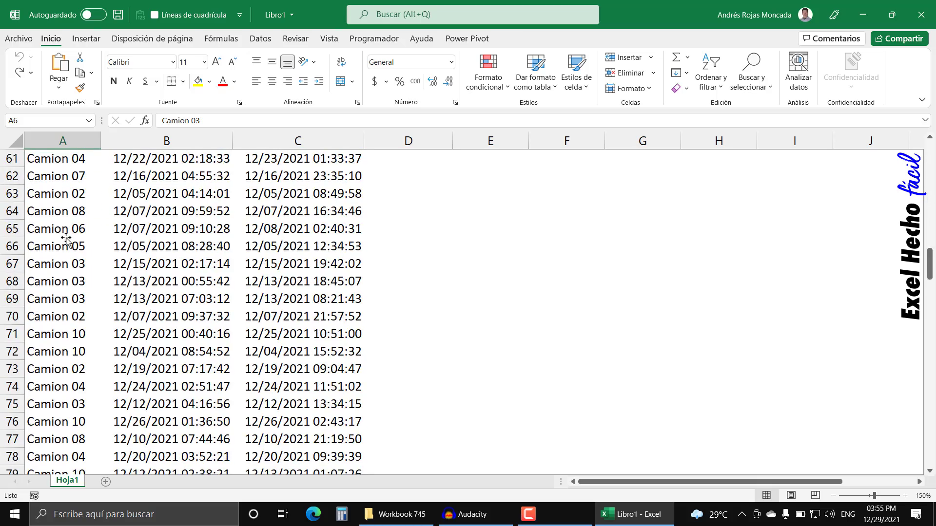
{"action": "scroll", "coordinate": [65, 239], "scroll_direction": "down", "scroll_amount": 20}
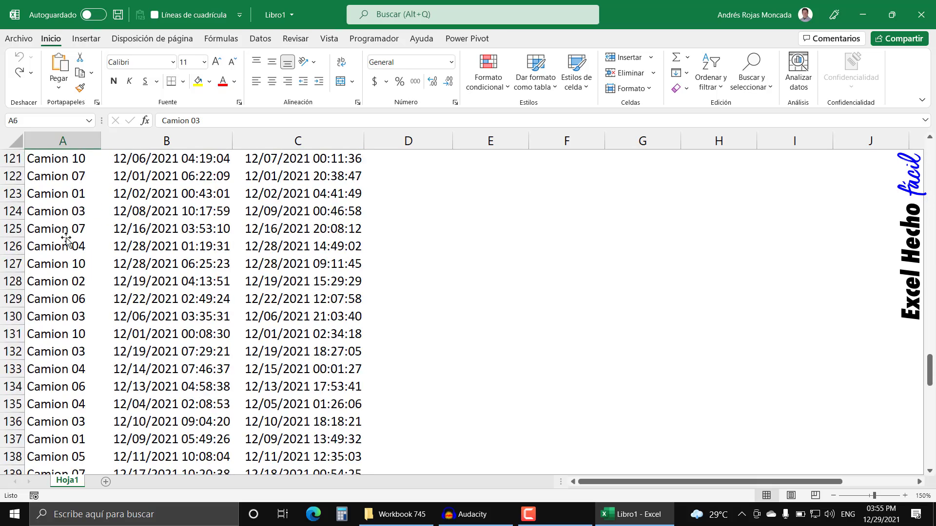
{"action": "scroll", "coordinate": [66, 239], "scroll_direction": "down", "scroll_amount": 19}
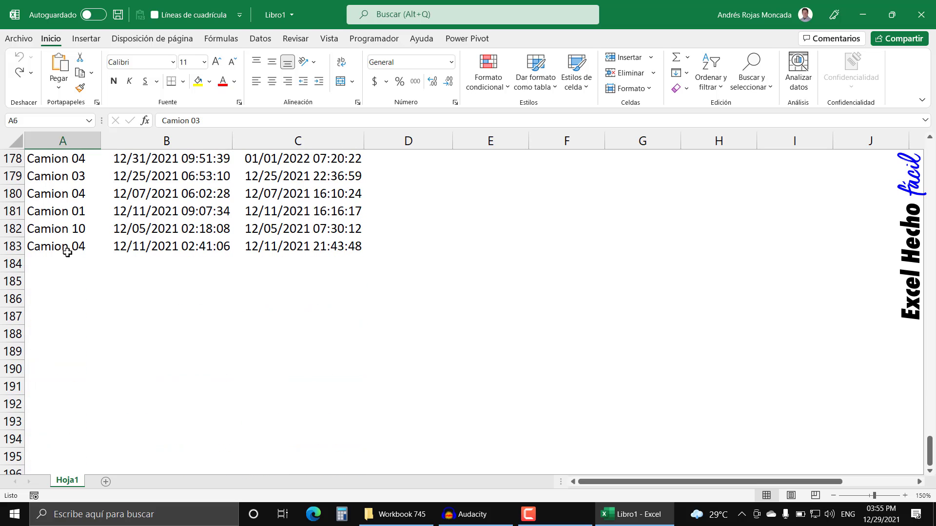
{"action": "left_click", "coordinate": [67, 251]}
{"action": "key", "text": "ctrl+shift+Up"}
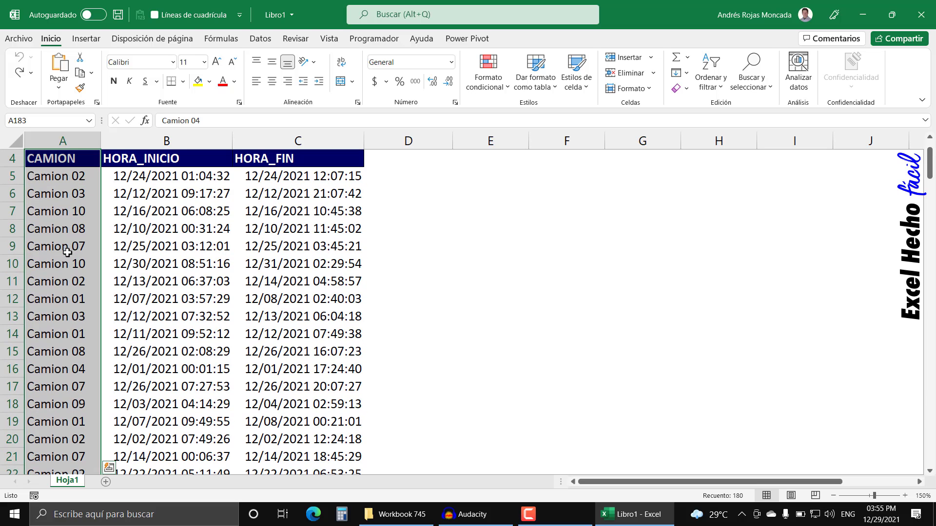
{"action": "key", "text": "shift+Down"}
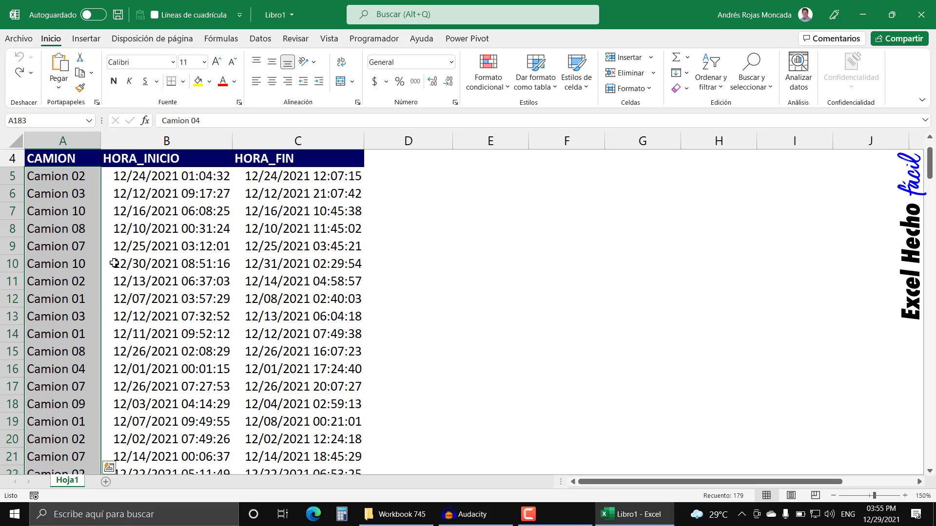
{"action": "key", "text": "ctrl+Up"}
{"action": "scroll", "coordinate": [115, 263], "scroll_direction": "up", "scroll_amount": 1}
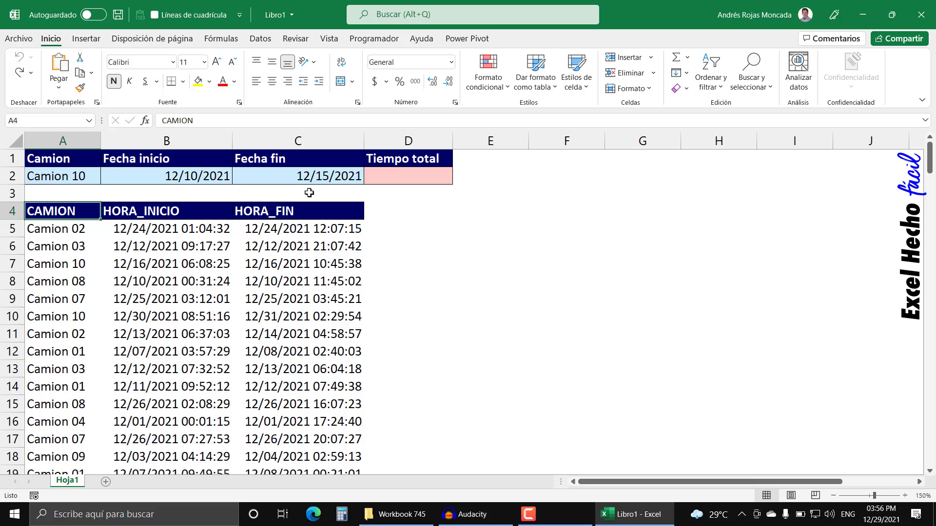
Step: Examine the HORA_INICIO and HORA_FIN records through the last table row, and return to the Fecha fin heading
{"action": "scroll", "coordinate": [211, 252], "scroll_direction": "down", "scroll_amount": 20}
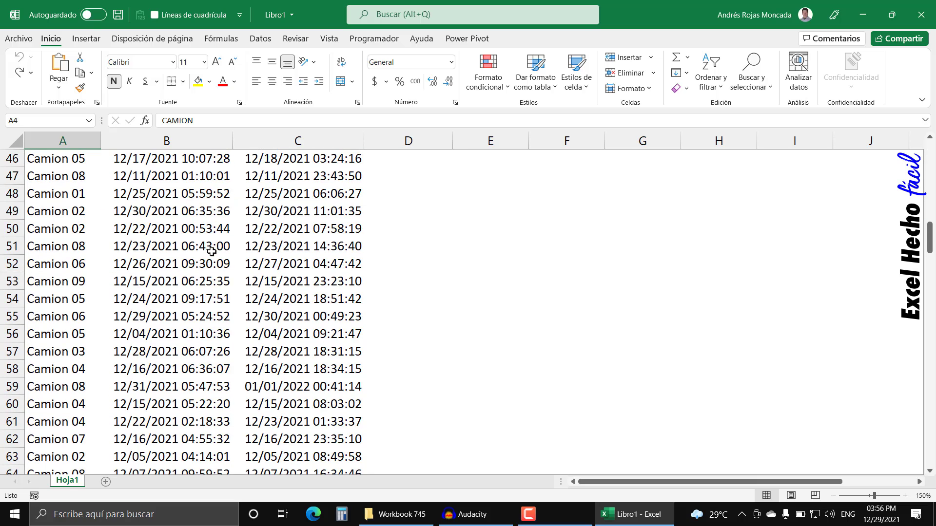
{"action": "scroll", "coordinate": [211, 252], "scroll_direction": "down", "scroll_amount": 20}
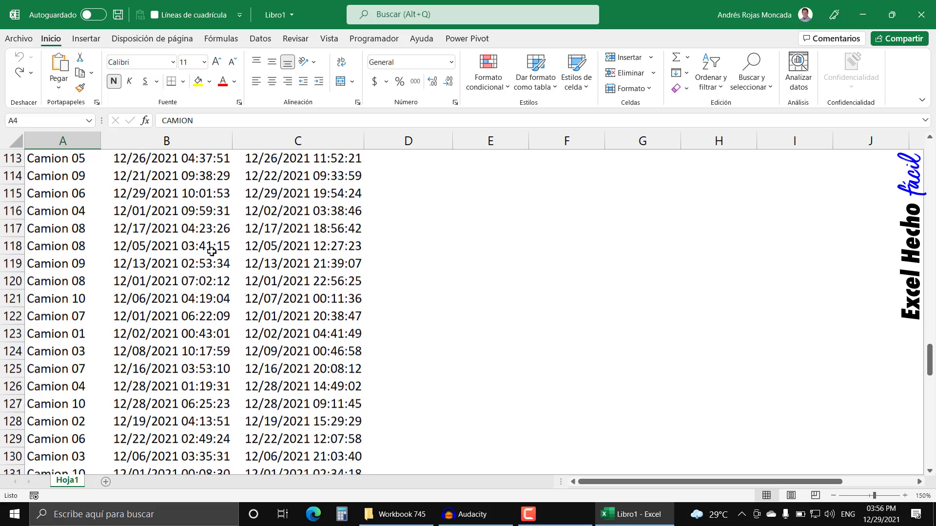
{"action": "scroll", "coordinate": [211, 251], "scroll_direction": "down", "scroll_amount": 10}
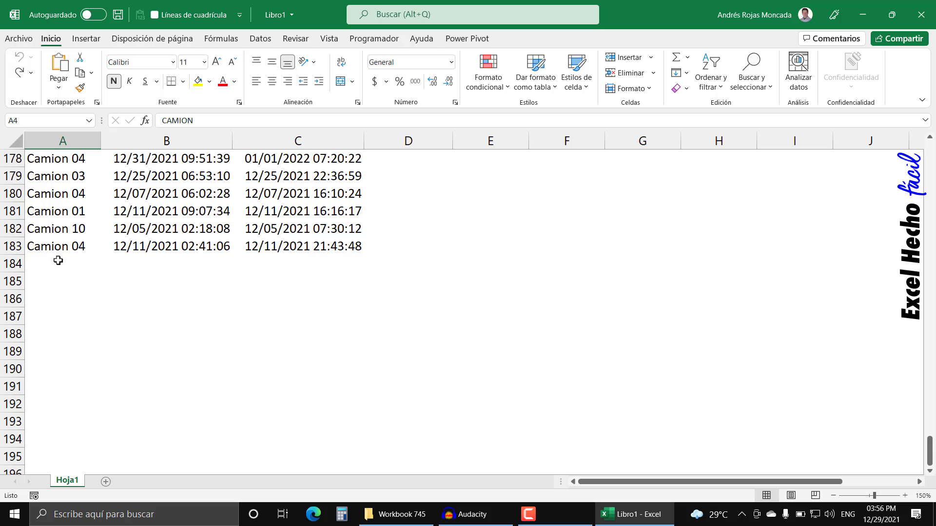
{"action": "left_click", "coordinate": [258, 263]}
{"action": "key", "text": "Up"}
{"action": "key", "text": "ctrl+Up"}
{"action": "key", "text": "ctrl+Up"}
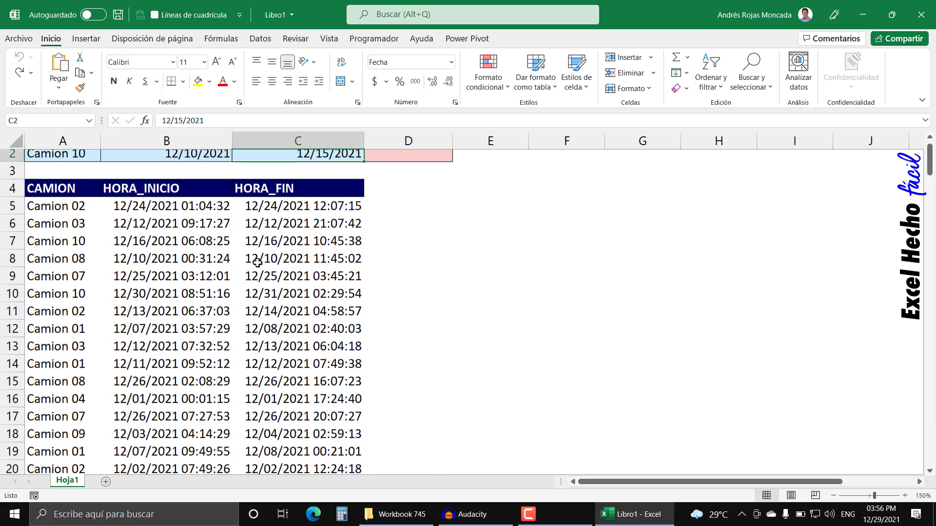
{"action": "key", "text": "ctrl+Up"}
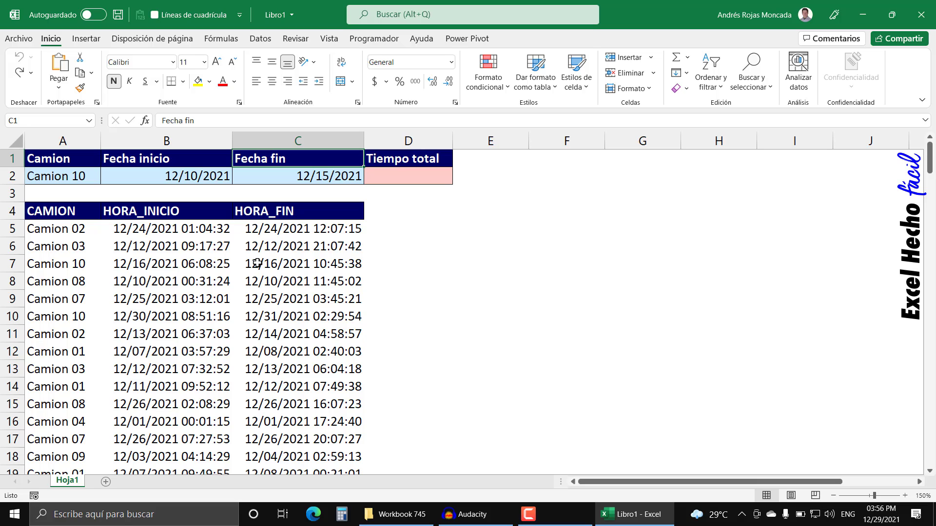
Step: Apply the custom number format mm/dd/yyyy hh:mm:ss to the start and end date cells B2:C2
{"action": "left_click_drag", "start_coordinate": [206, 178], "coordinate": [263, 177]}
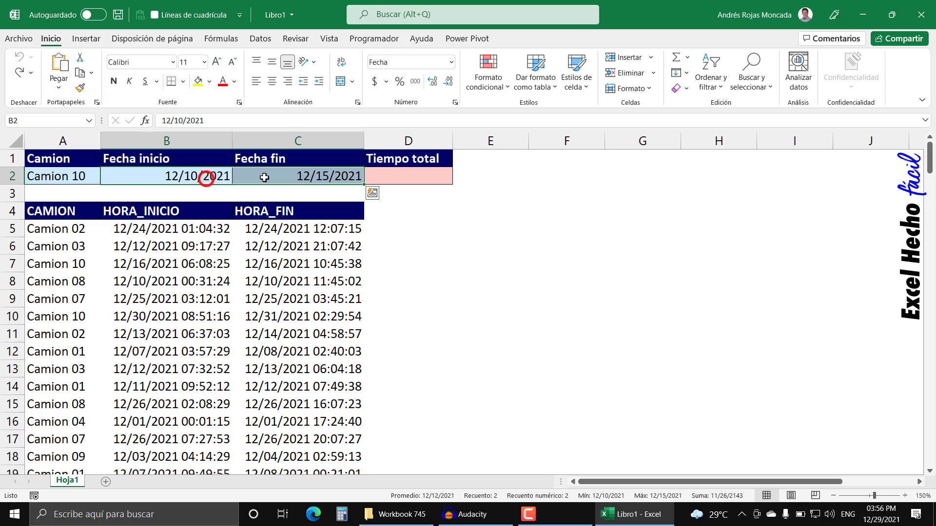
{"action": "key", "text": "ctrl+1"}
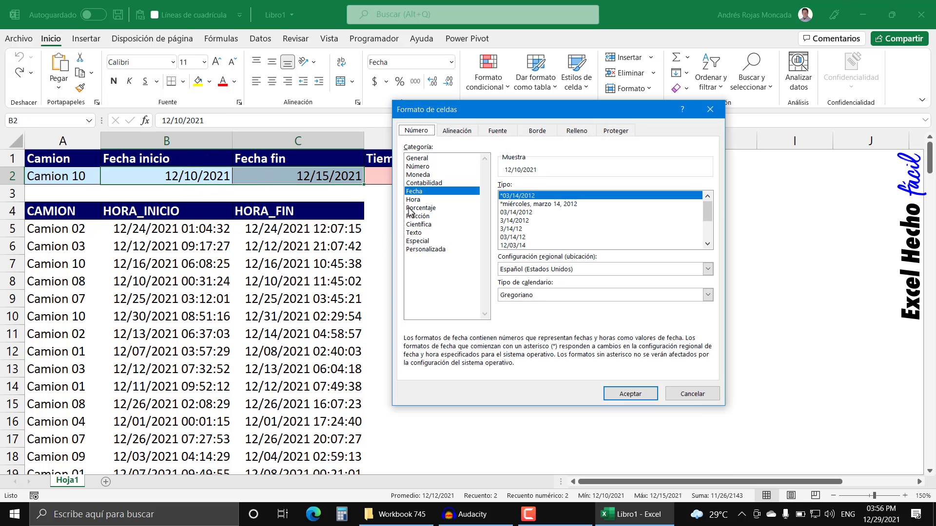
{"action": "left_click", "coordinate": [425, 249]}
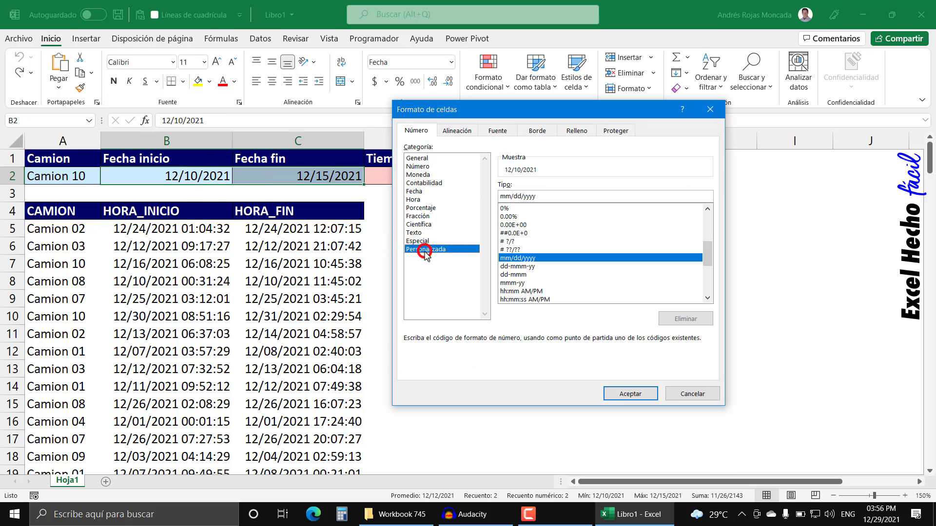
{"action": "left_click", "coordinate": [546, 195]}
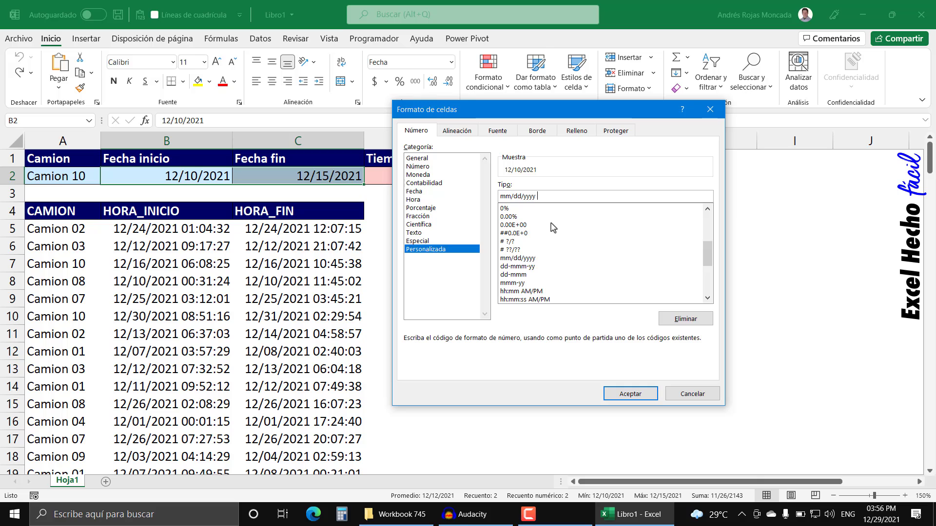
{"action": "type", "text": "hh:mm:ss"}
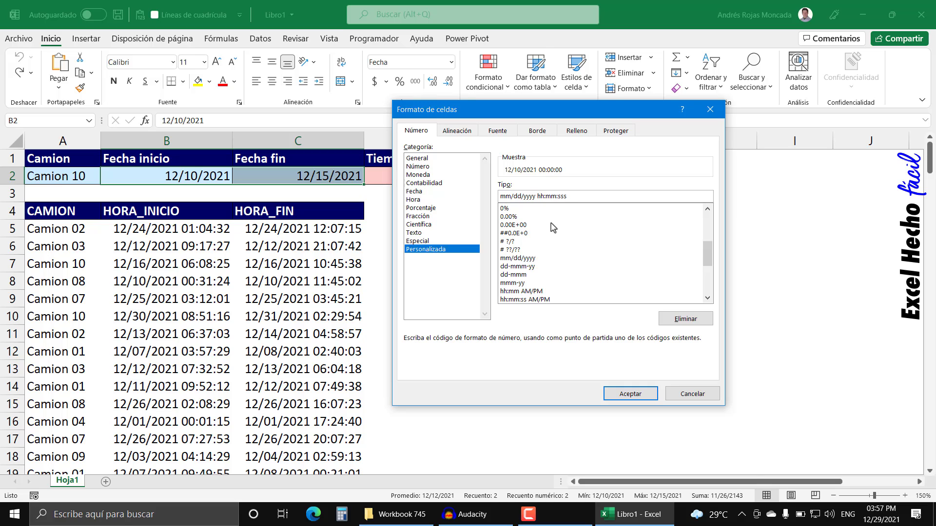
{"action": "left_click", "coordinate": [630, 394]}
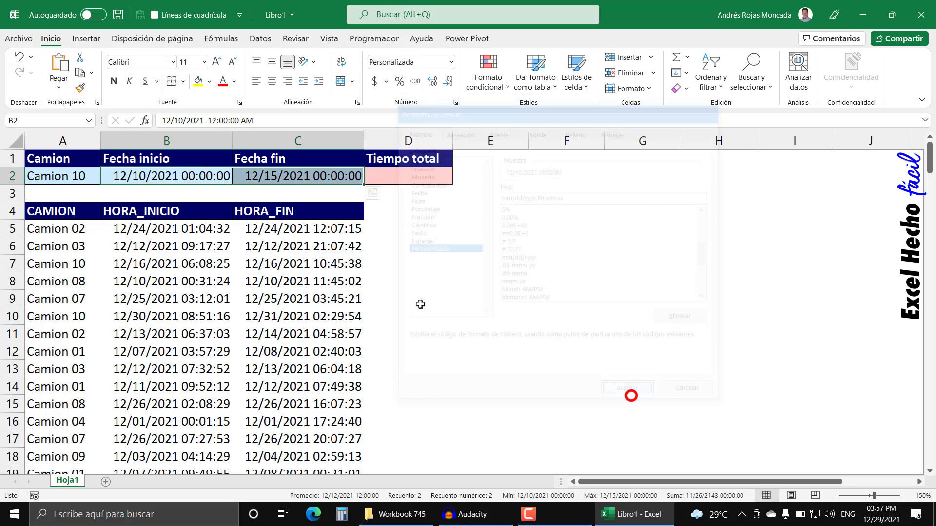
{"action": "left_click", "coordinate": [114, 180]}
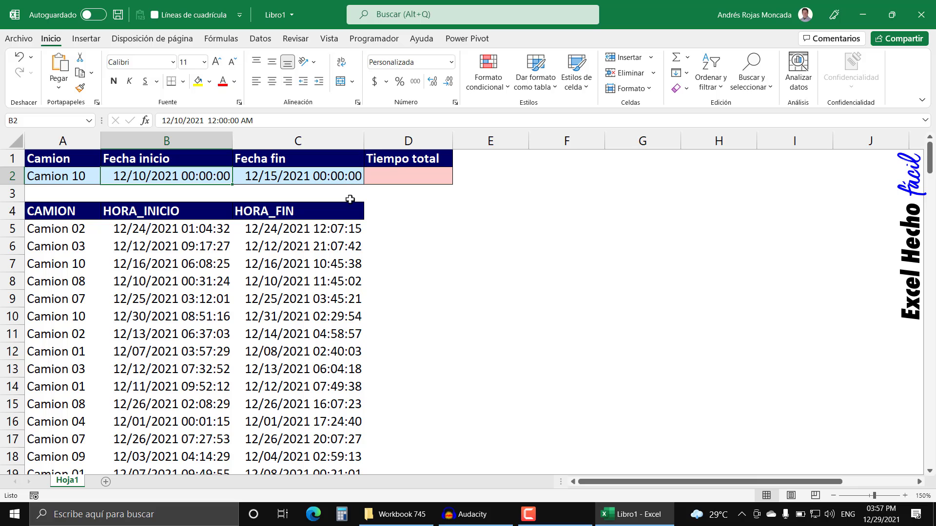
Step: Show the HORA_FIN value in cell C67 in General format to examine its serial number, and restore its date-time format
{"action": "left_click", "coordinate": [254, 227]}
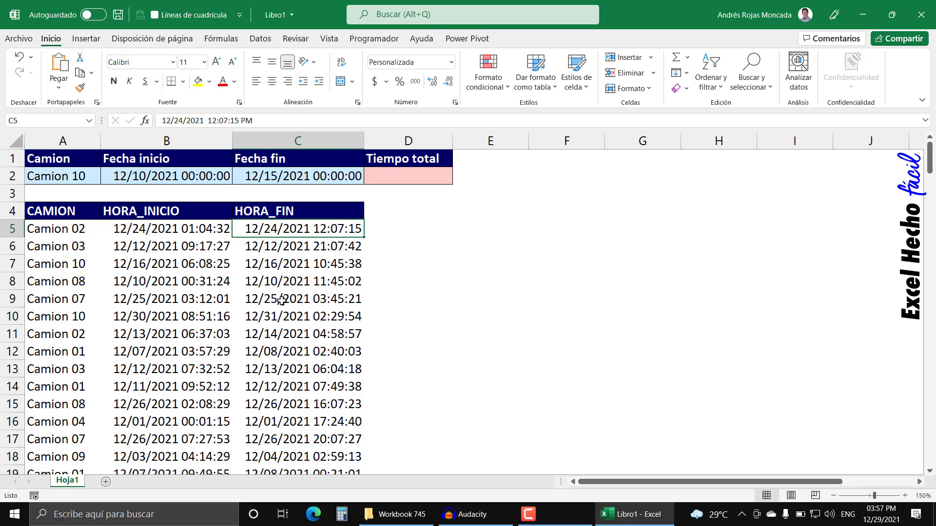
{"action": "scroll", "coordinate": [284, 367], "scroll_direction": "down", "scroll_amount": 4}
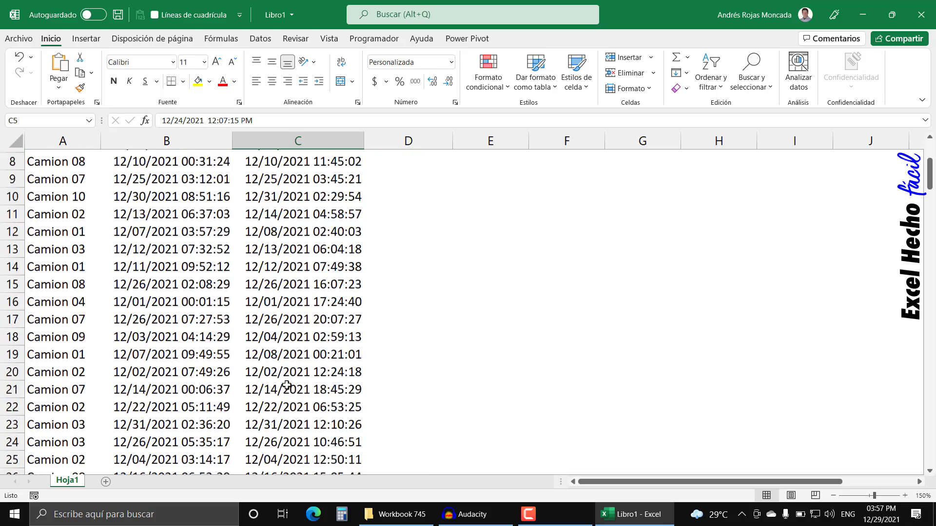
{"action": "scroll", "coordinate": [286, 386], "scroll_direction": "down", "scroll_amount": 9}
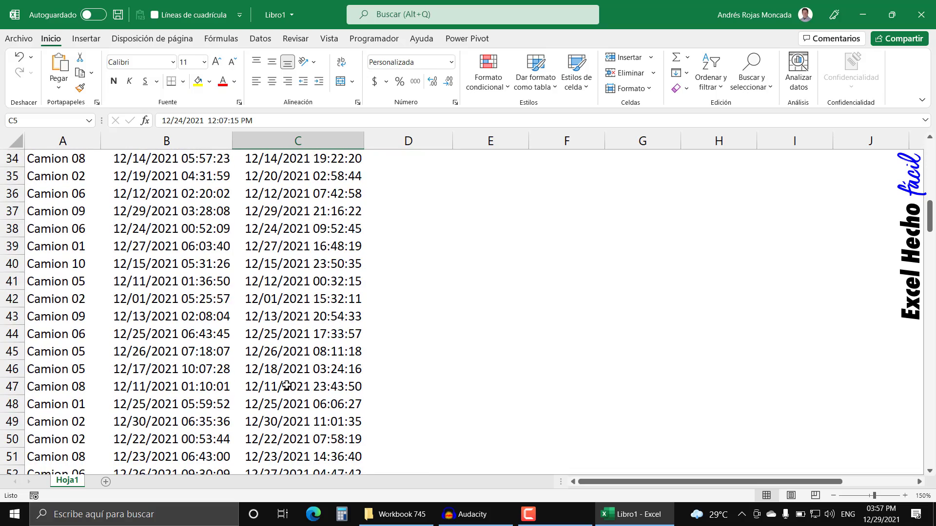
{"action": "scroll", "coordinate": [286, 386], "scroll_direction": "down", "scroll_amount": 5}
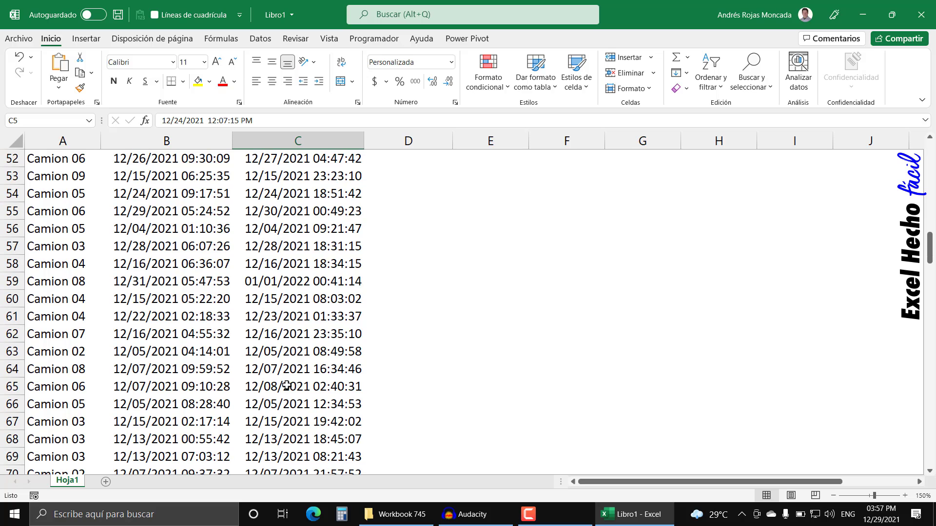
{"action": "scroll", "coordinate": [286, 386], "scroll_direction": "down", "scroll_amount": 2}
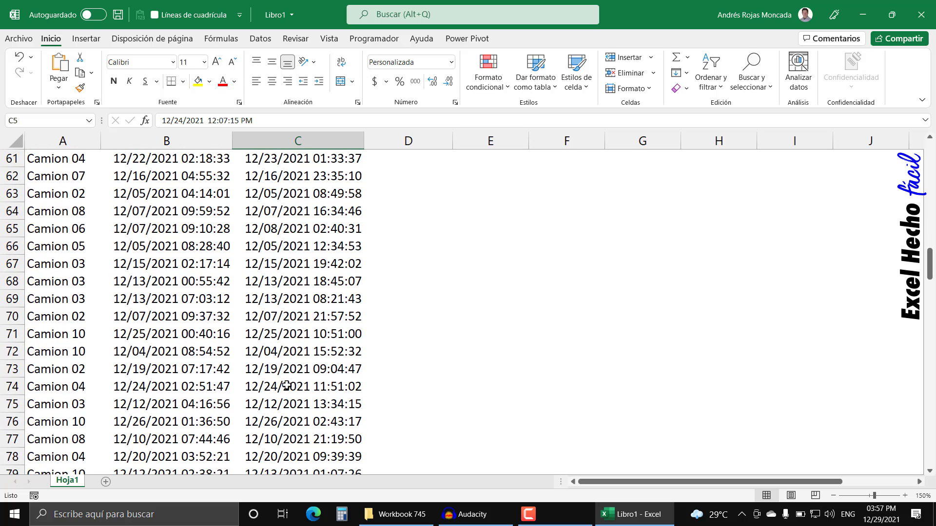
{"action": "left_click", "coordinate": [274, 263]}
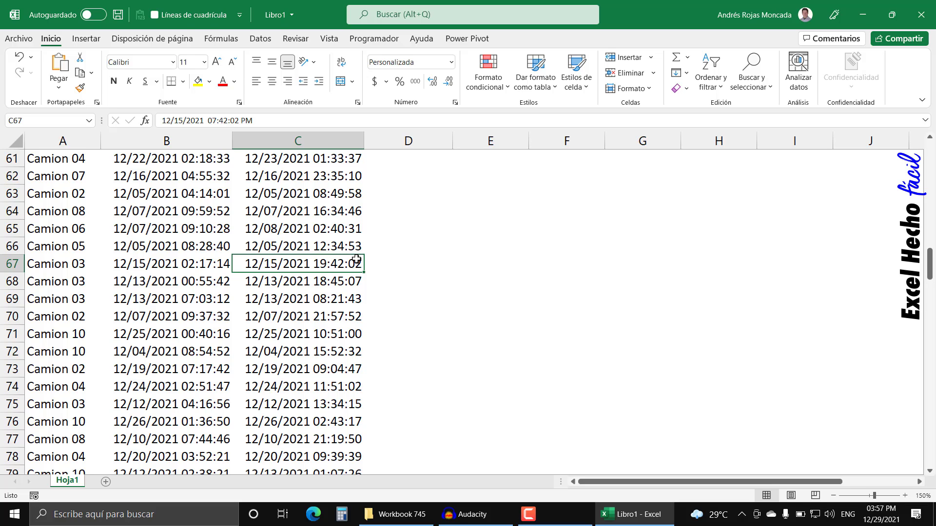
{"action": "key", "text": "ctrl+1"}
{"action": "left_click", "coordinate": [418, 158]}
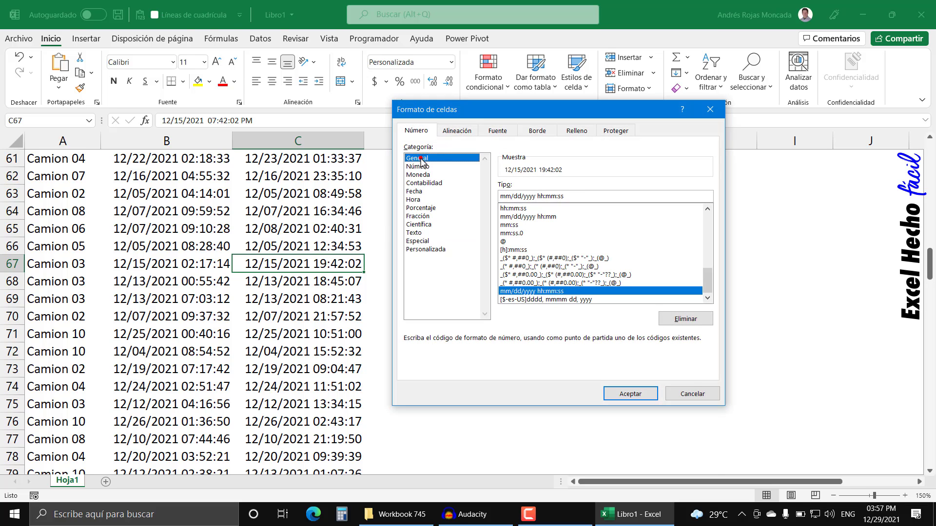
{"action": "left_click", "coordinate": [650, 395]}
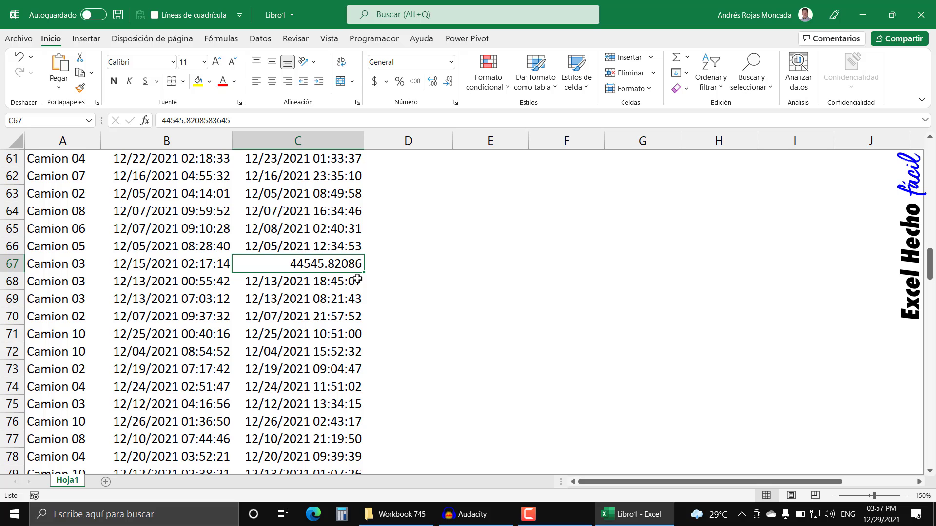
{"action": "key", "text": "ctrl+z"}
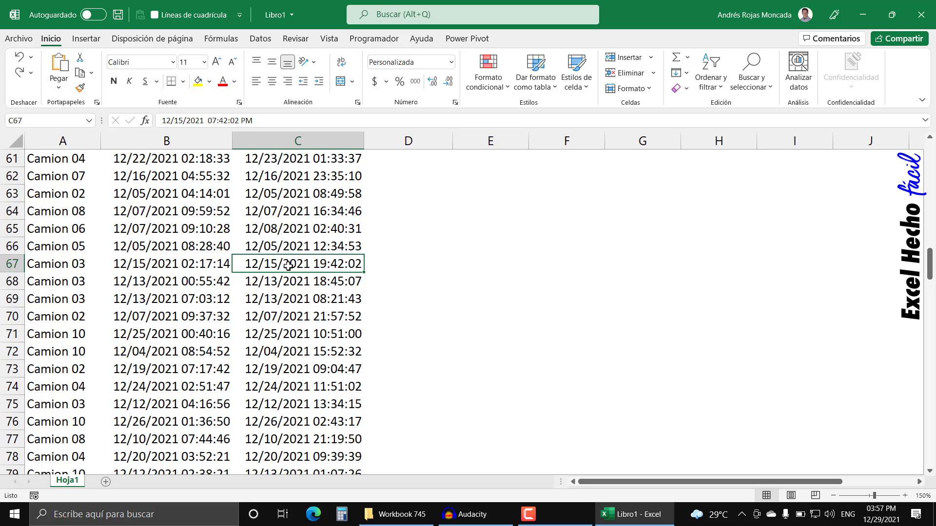
Step: Apply the short date format *03/14/2012 to the Fecha inicio and Fecha fin cells B2:C2
{"action": "scroll", "coordinate": [287, 264], "scroll_direction": "up", "scroll_amount": 20}
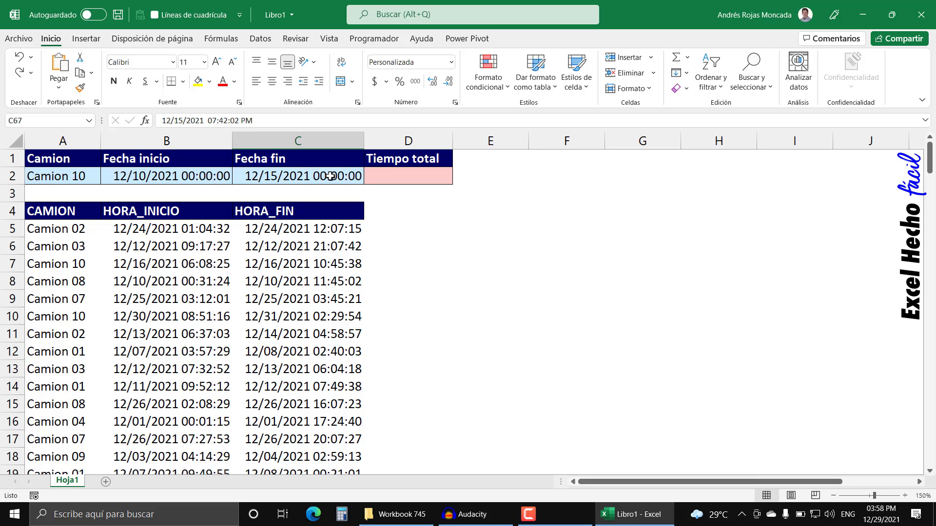
{"action": "left_click_drag", "start_coordinate": [330, 176], "coordinate": [135, 176]}
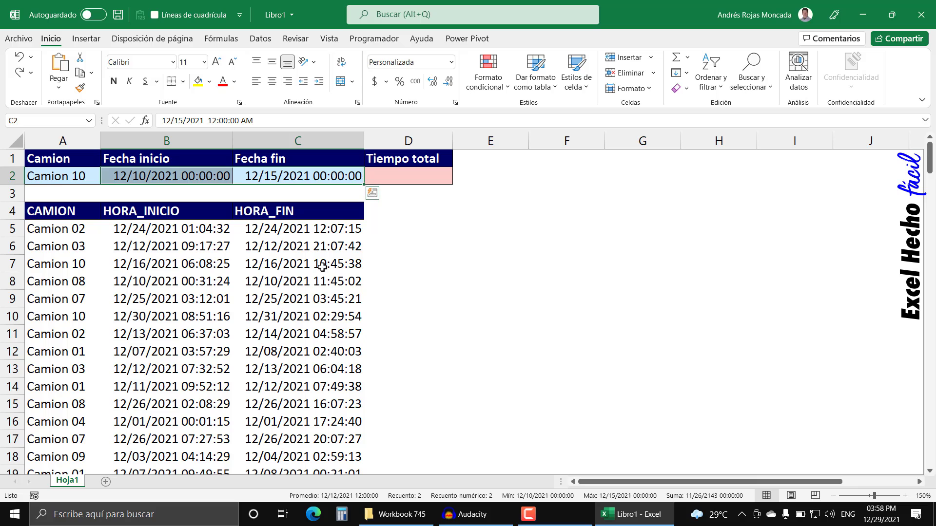
{"action": "left_click", "coordinate": [298, 177]}
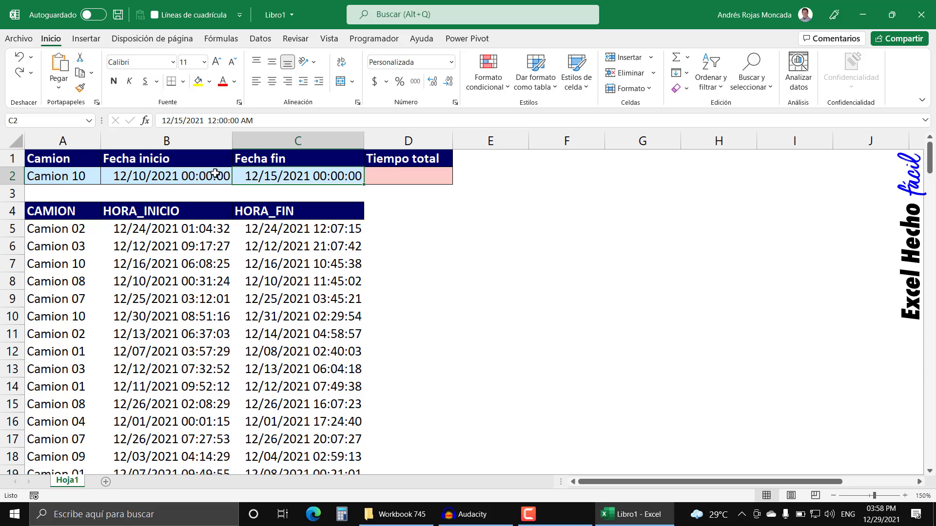
{"action": "left_click", "coordinate": [217, 176], "text": "ctrl"}
{"action": "key", "text": "ctrl+1"}
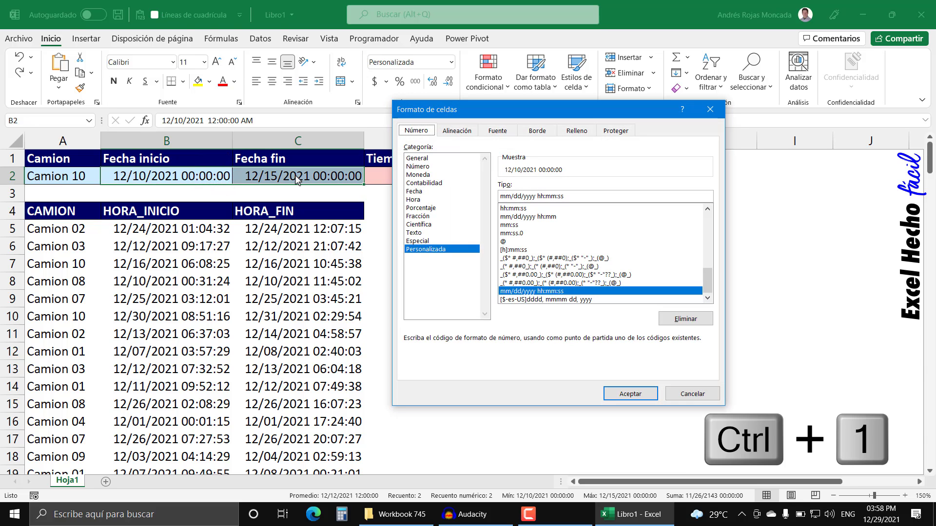
{"action": "left_click", "coordinate": [418, 191]}
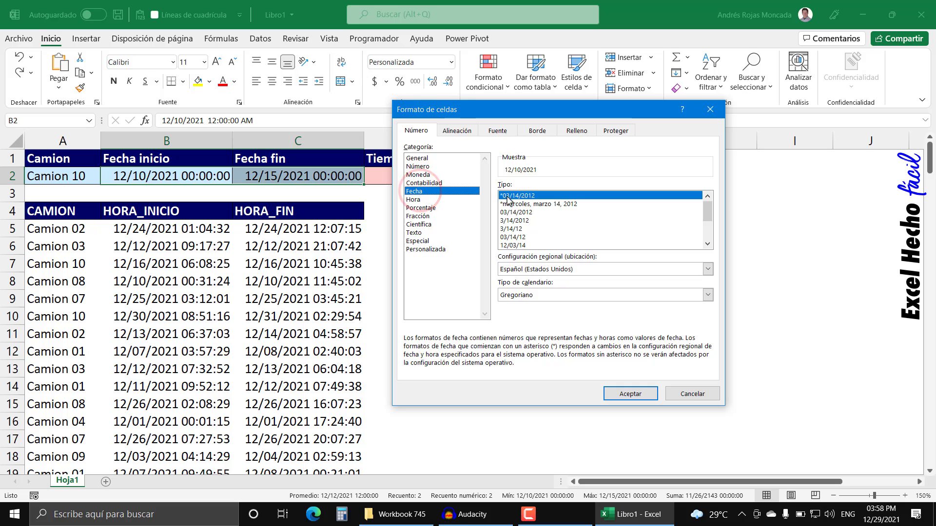
{"action": "left_click", "coordinate": [642, 392]}
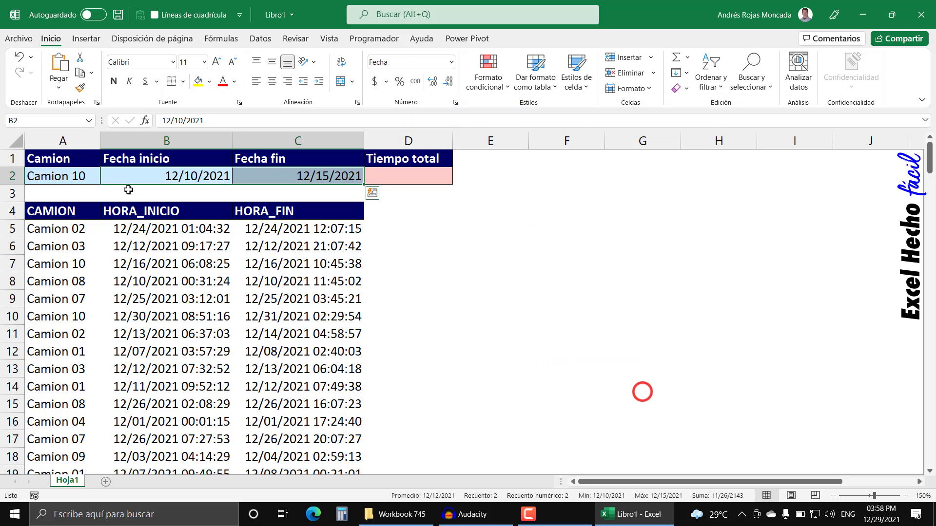
{"action": "left_click", "coordinate": [172, 178]}
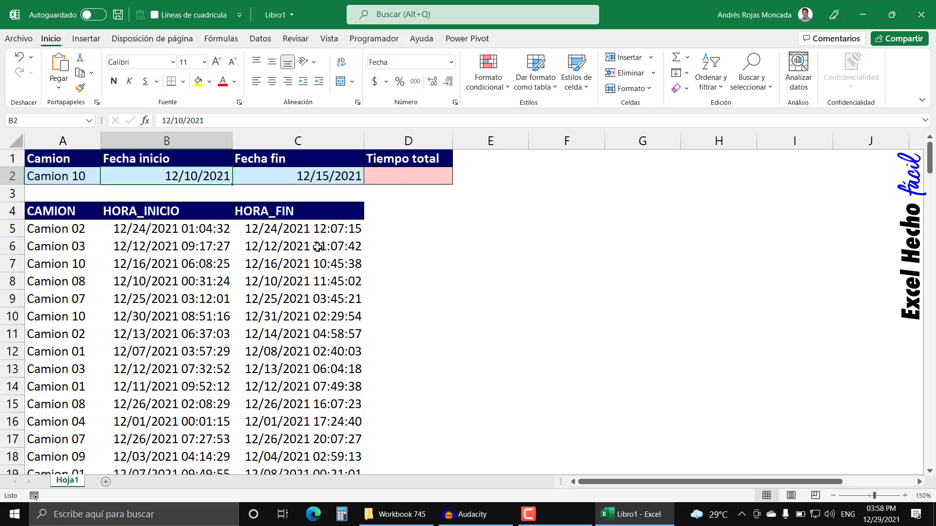
Step: Check the extent of the truck records from the CAMION header to the last row, and select the whole data region
{"action": "left_click", "coordinate": [77, 212]}
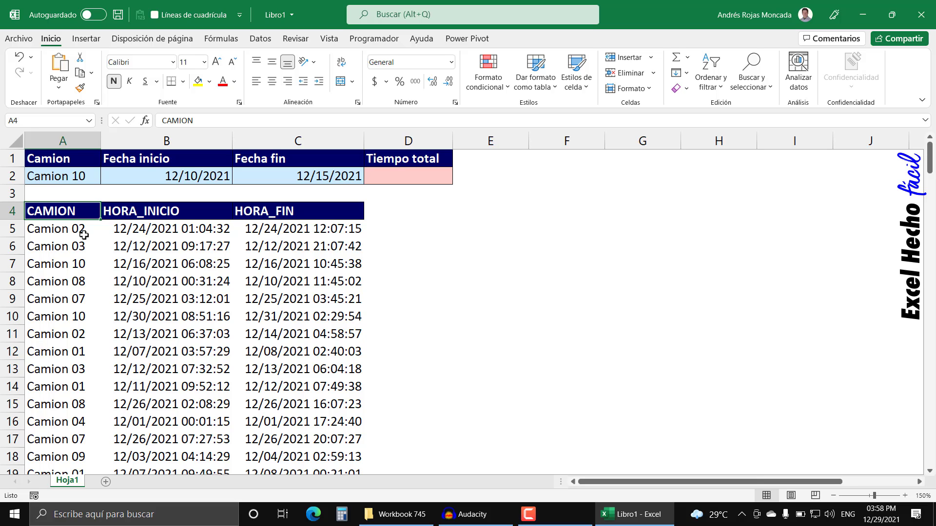
{"action": "key", "text": "ctrl+Down"}
{"action": "key", "text": "ctrl+Up"}
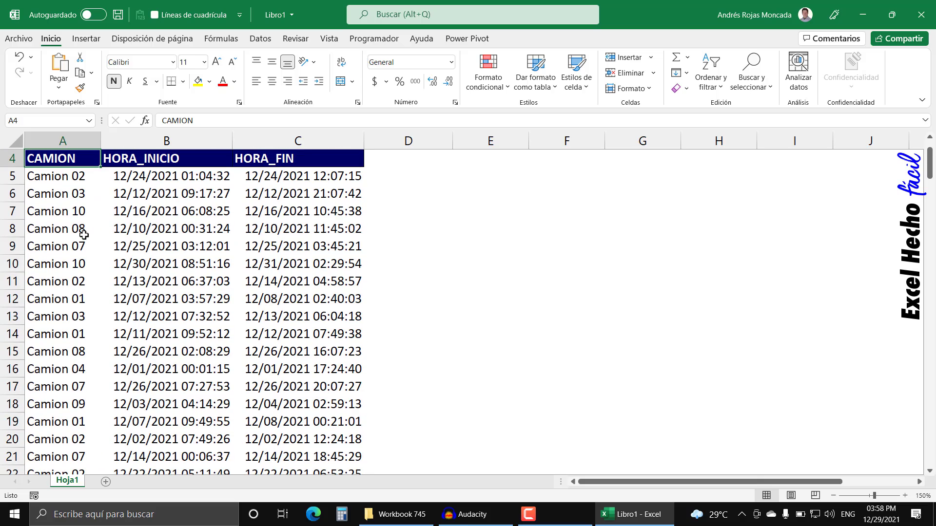
{"action": "scroll", "coordinate": [84, 235], "scroll_direction": "up", "scroll_amount": 1}
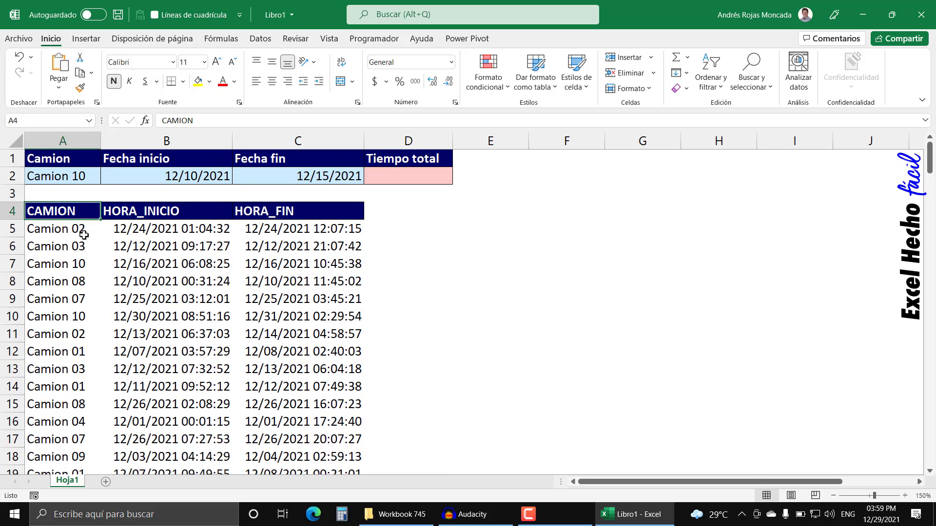
{"action": "key", "text": "ctrl+asterisk"}
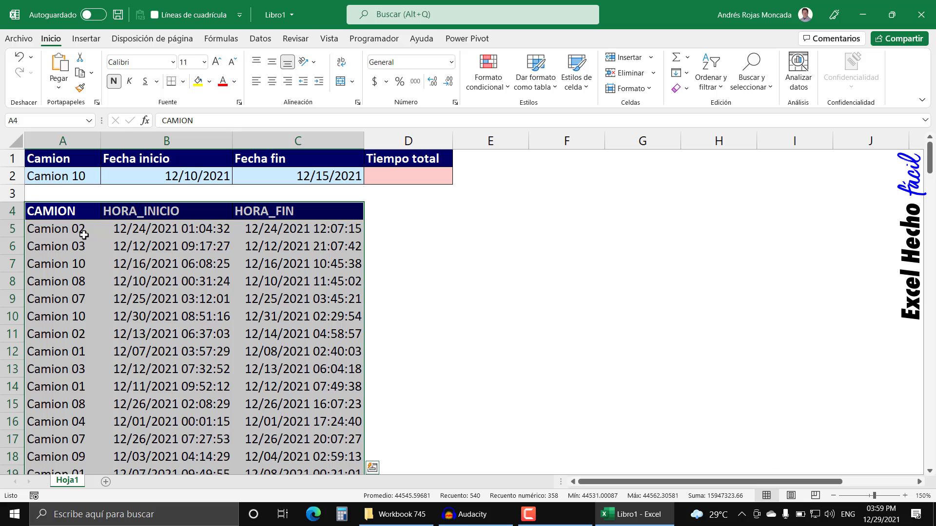
Step: Convert the truck records in A4:C183 into a table with headers
{"action": "left_click", "coordinate": [76, 213]}
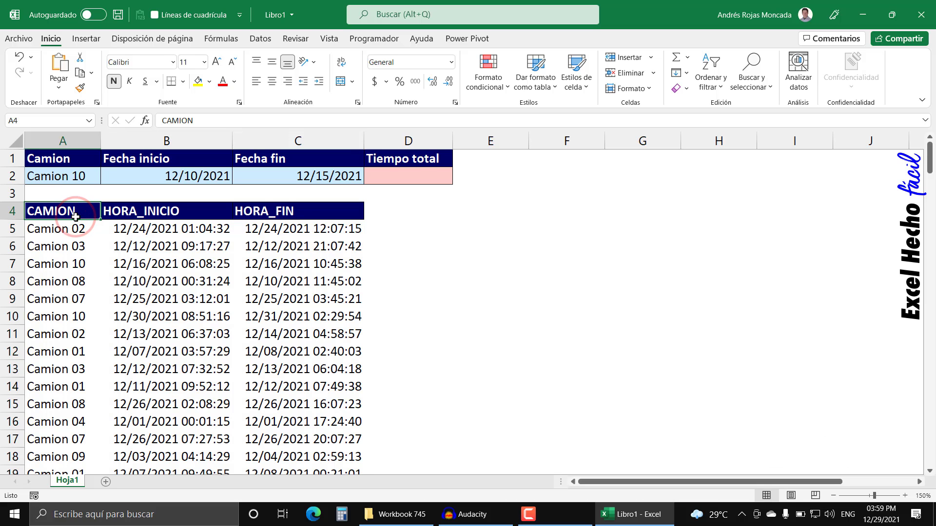
{"action": "key", "text": "ctrl+shift+Right"}
{"action": "key", "text": "ctrl+shift+Down"}
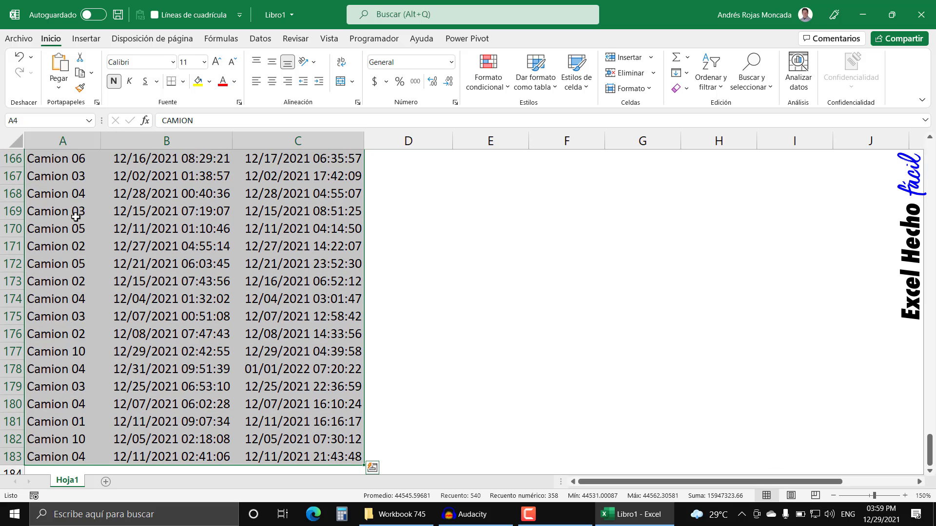
{"action": "key", "text": "ctrl+BackSpace"}
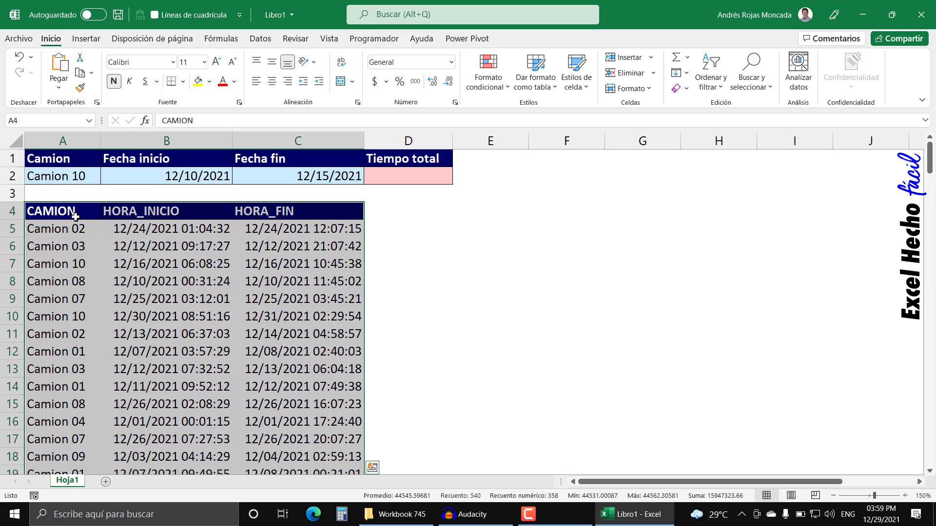
{"action": "key", "text": "ctrl+t"}
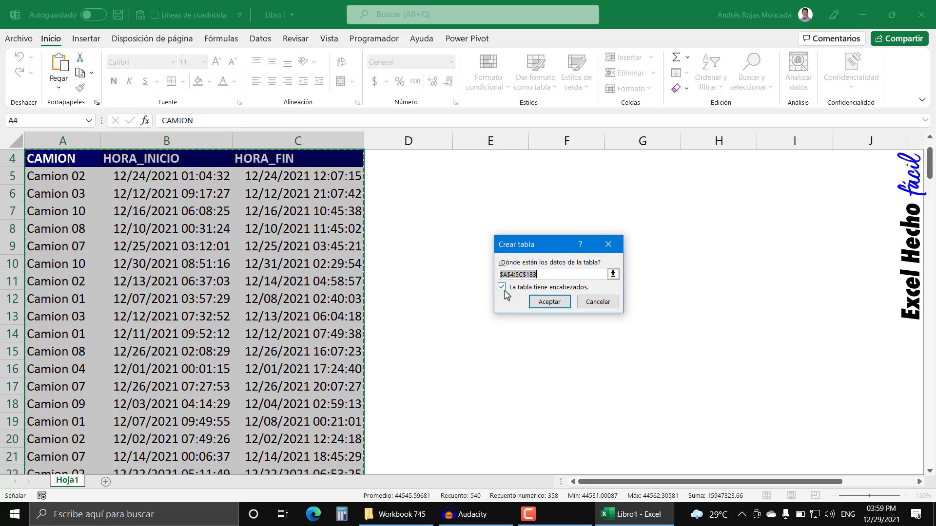
{"action": "left_click", "coordinate": [550, 301]}
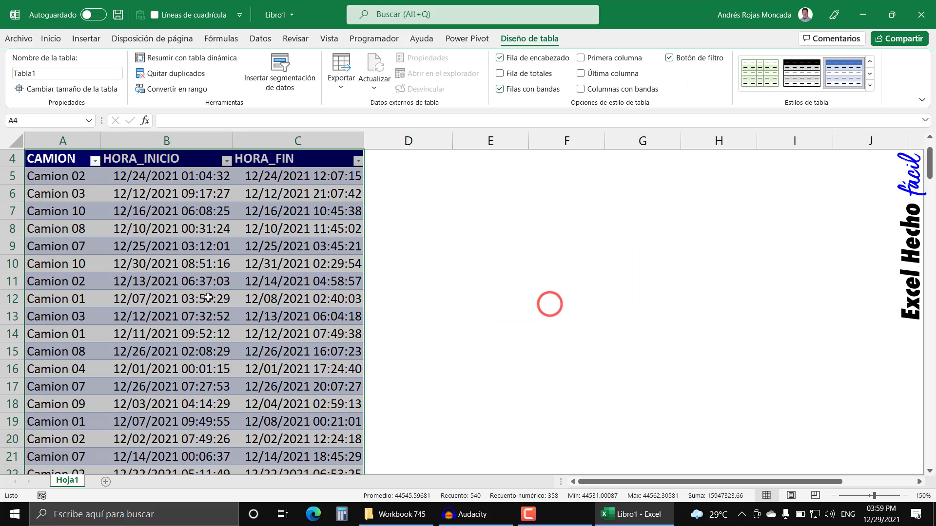
Step: Rename the new truck records table as Datos
{"action": "scroll", "coordinate": [208, 297], "scroll_direction": "up", "scroll_amount": 1}
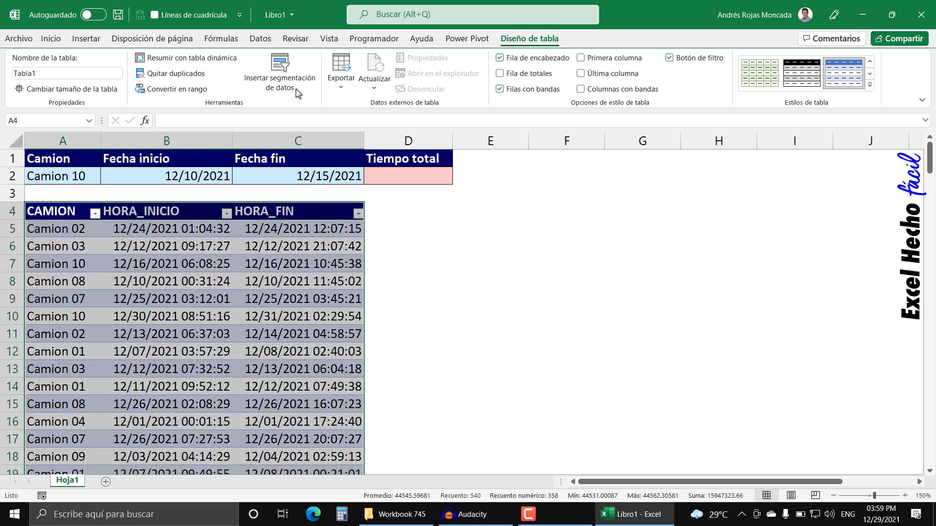
{"action": "left_click", "coordinate": [56, 74]}
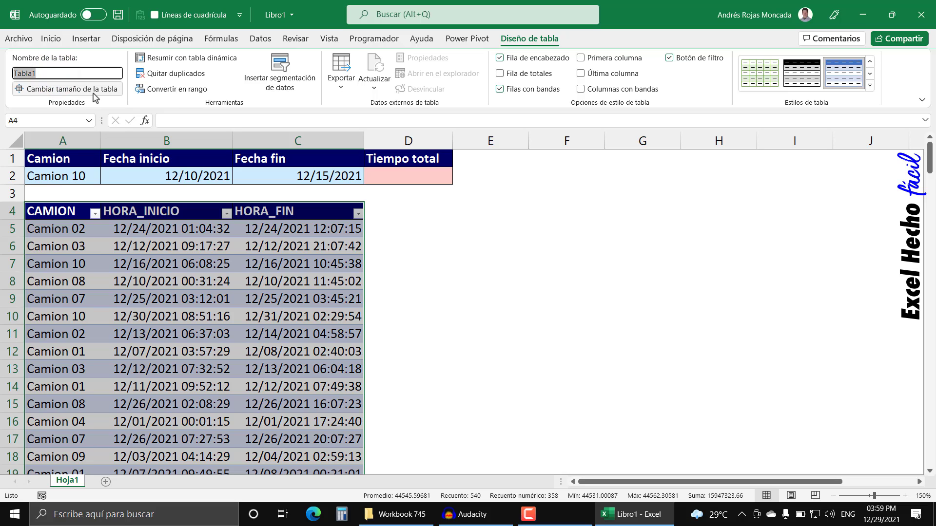
{"action": "type", "text": "Datos"}
{"action": "key", "text": "Return"}
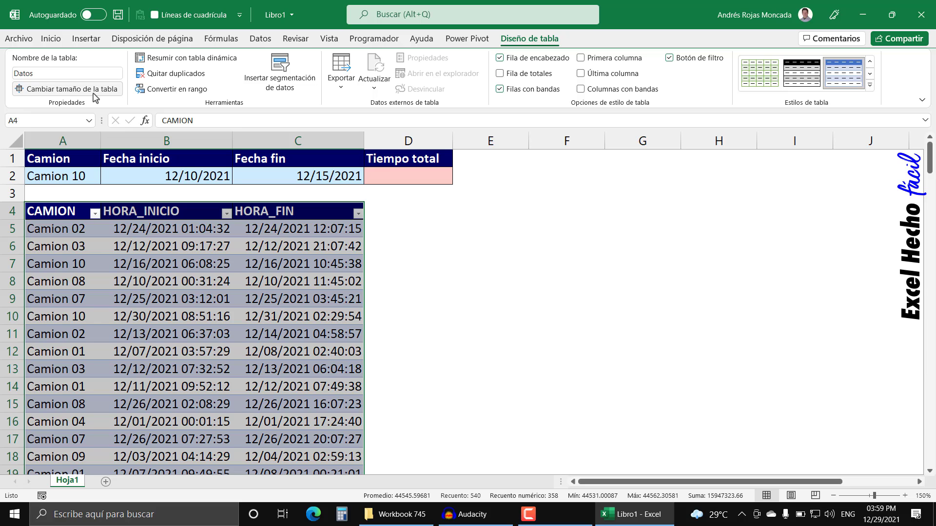
Step: Add a column headed Tiempos to the Datos table, beside HORA_FIN in cell D4
{"action": "left_click", "coordinate": [395, 210]}
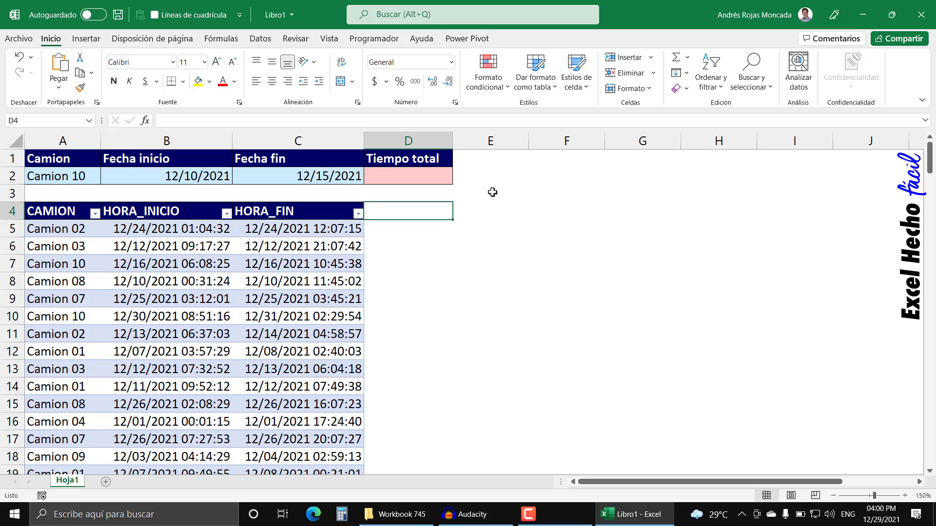
{"action": "type", "text": "Ti"}
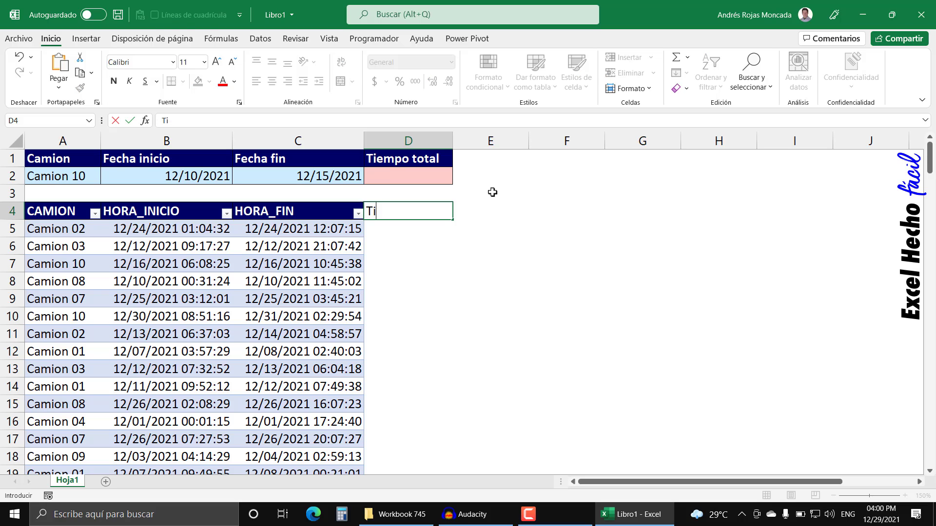
{"action": "type", "text": "empos"}
{"action": "key", "text": "Return"}
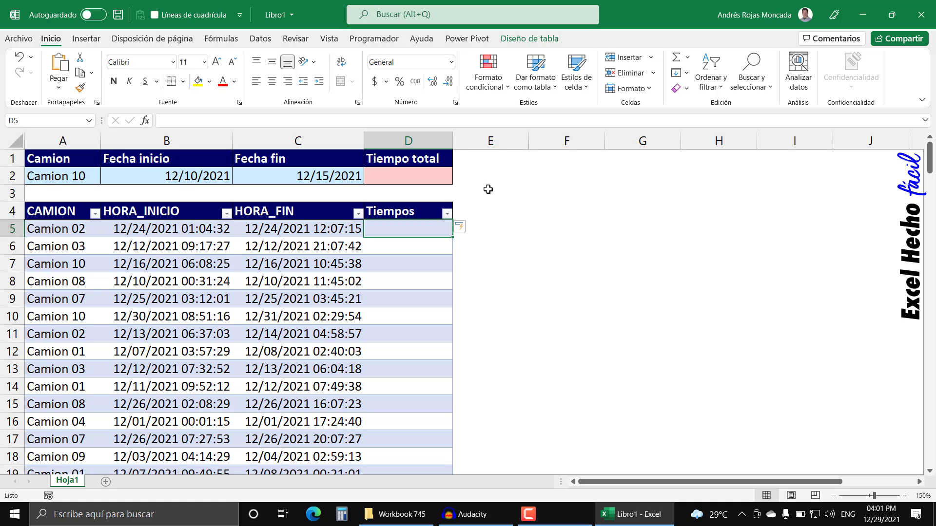
Step: Begin the Tiempos formula in D5 with the truck condition ([CAMION]=$A$2)
{"action": "type", "text": "=("}
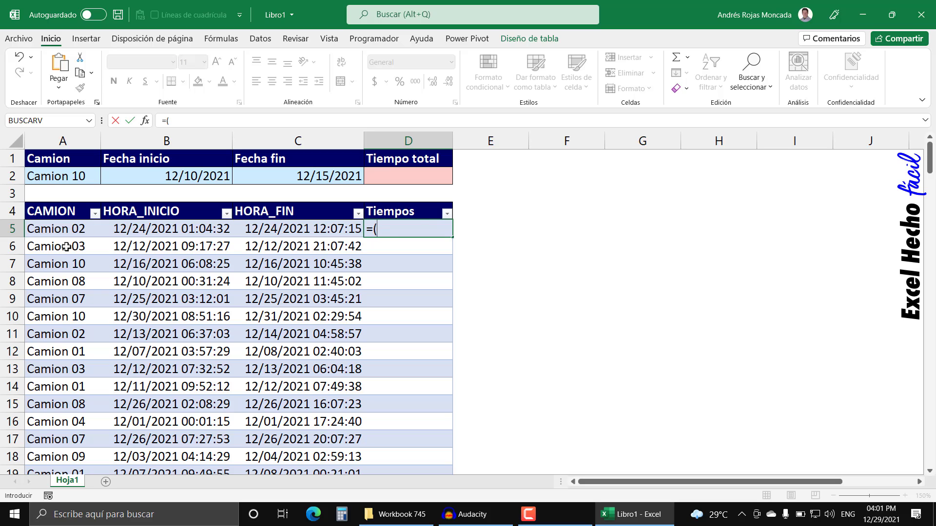
{"action": "left_click", "coordinate": [66, 201]}
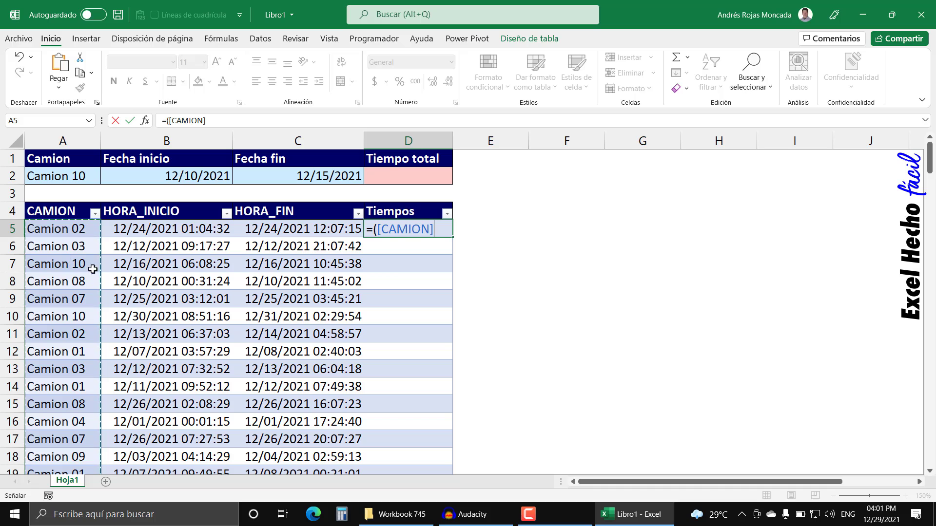
{"action": "type", "text": "="}
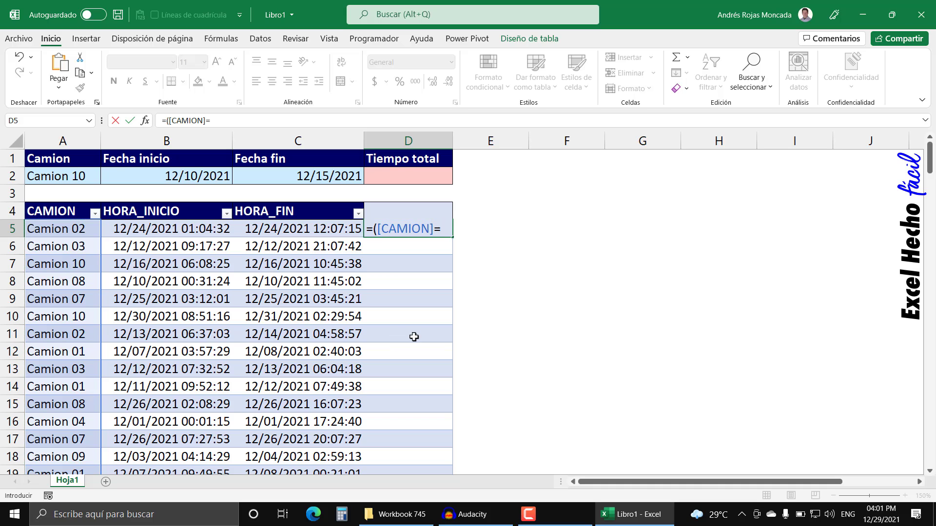
{"action": "left_click", "coordinate": [76, 177]}
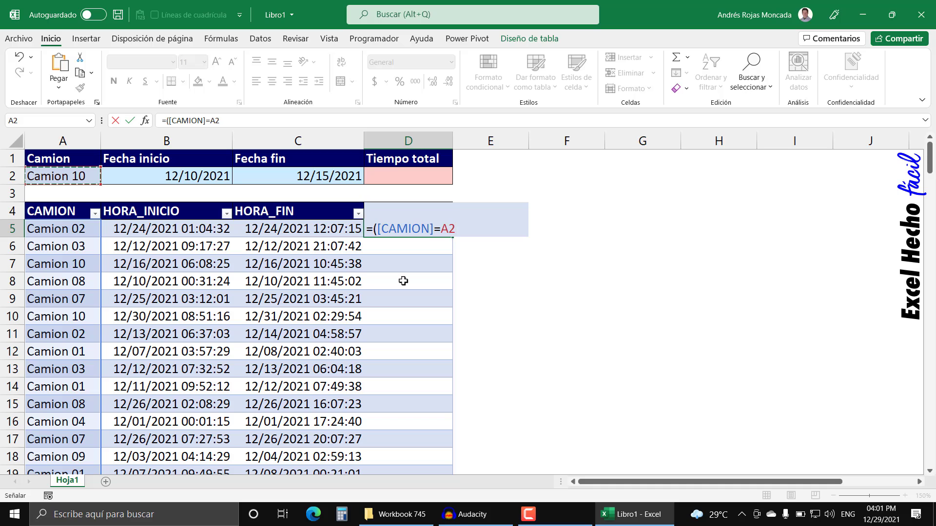
{"action": "key", "text": "F4"}
{"action": "type", "text": ")"}
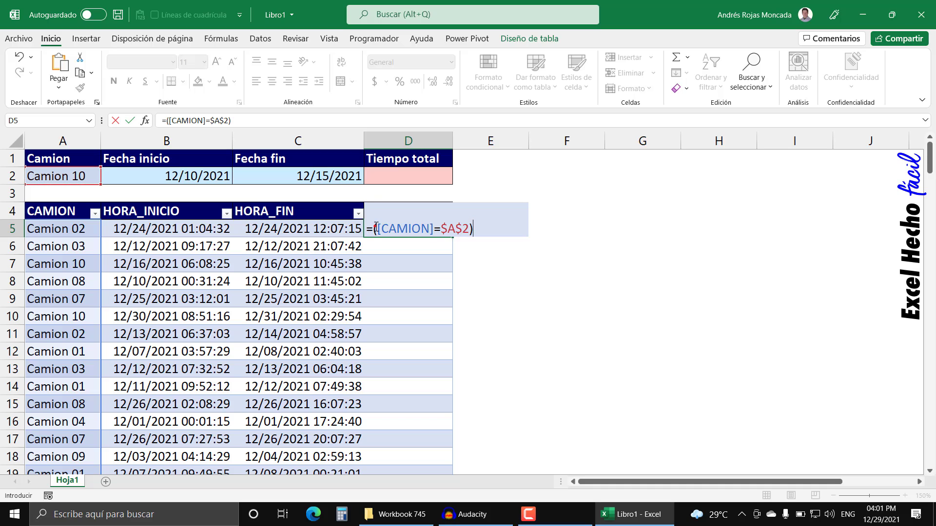
Step: Evaluate the truck condition inside the formula to inspect its array, and restore the expression
{"action": "left_click_drag", "start_coordinate": [375, 228], "coordinate": [531, 226]}
{"action": "key", "text": "F9"}
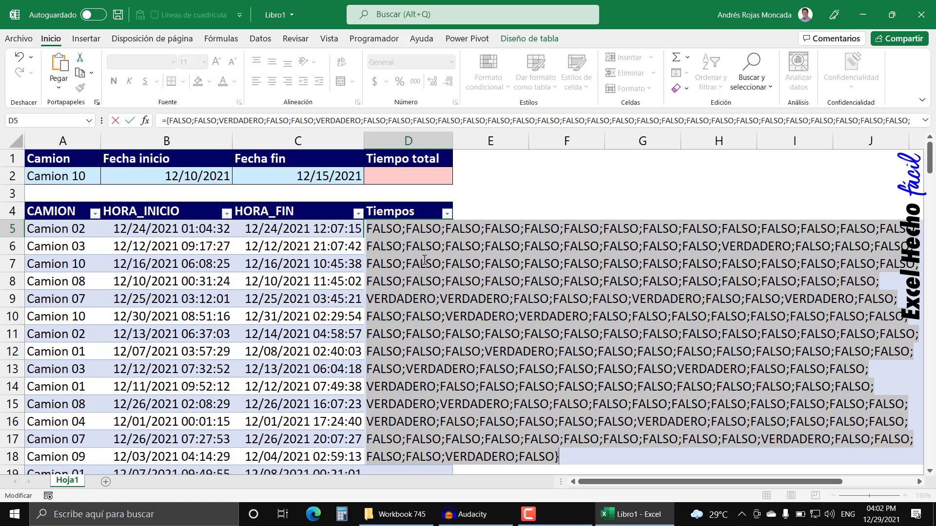
{"action": "key", "text": "ctrl+z"}
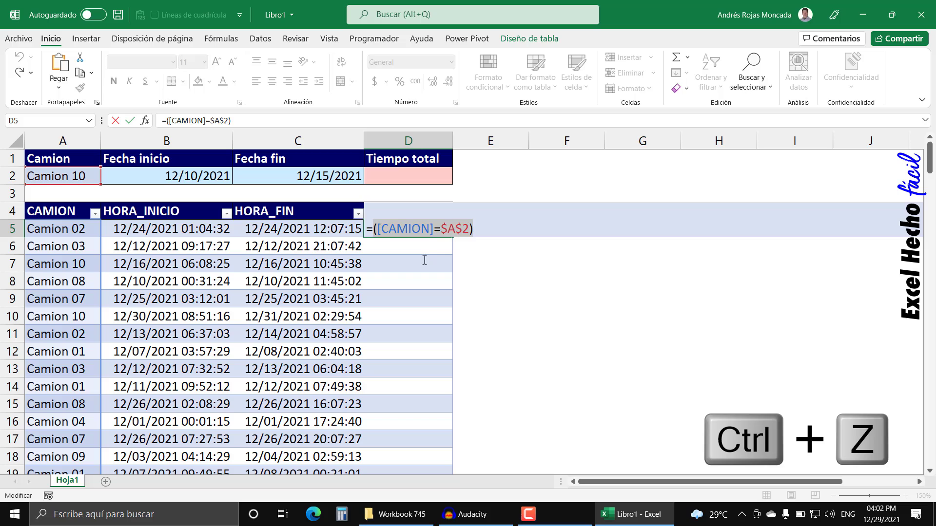
Step: Multiply the truck condition by the start-date condition ([HORA_INICIO]>=$B$2)
{"action": "left_click", "coordinate": [473, 229]}
{"action": "type", "text": "*"}
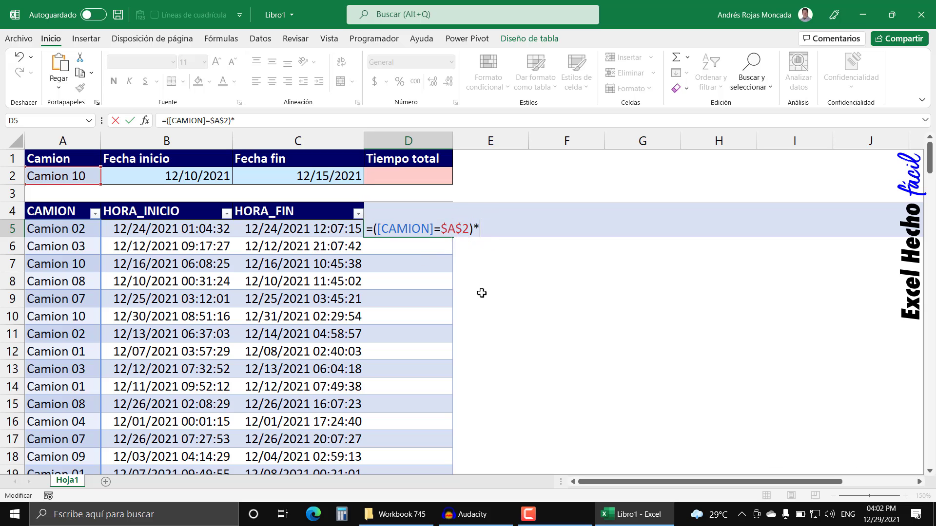
{"action": "type", "text": "("}
{"action": "left_click", "coordinate": [188, 203]}
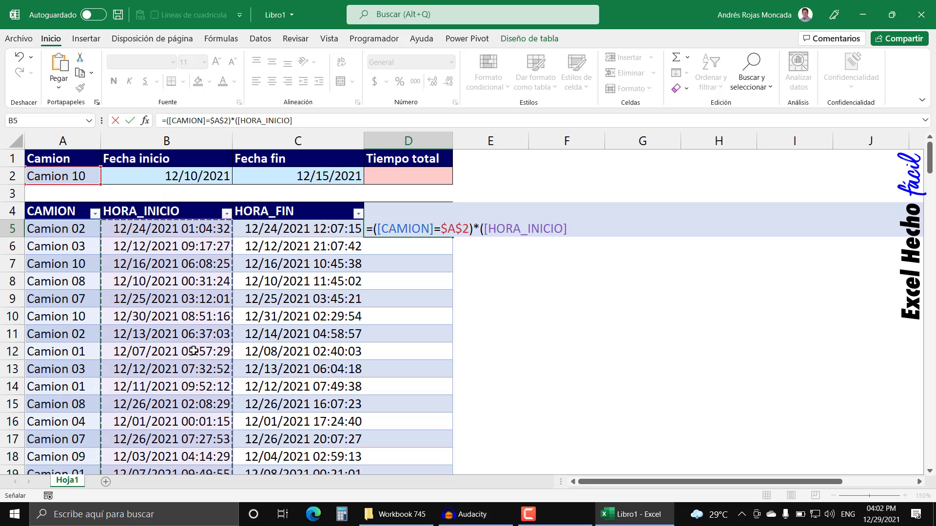
{"action": "type", "text": ">"}
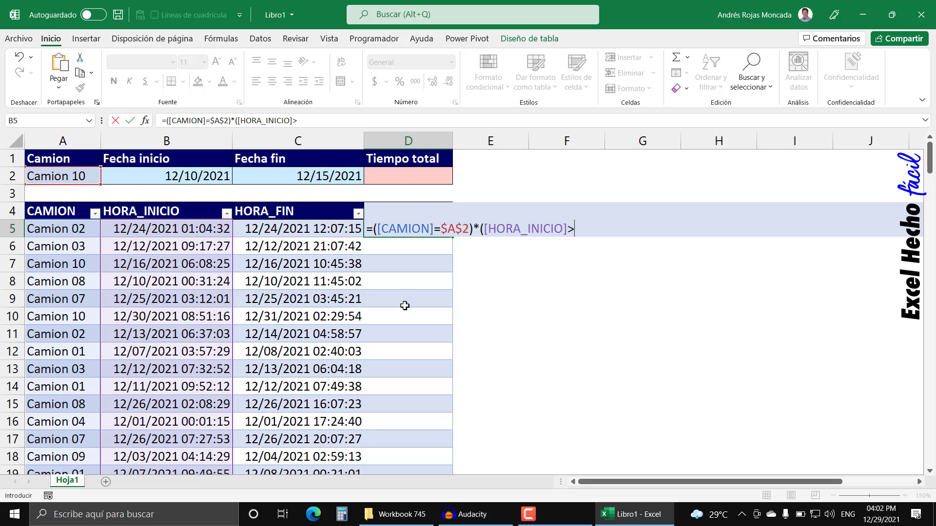
{"action": "type", "text": "="}
{"action": "left_click", "coordinate": [187, 179]}
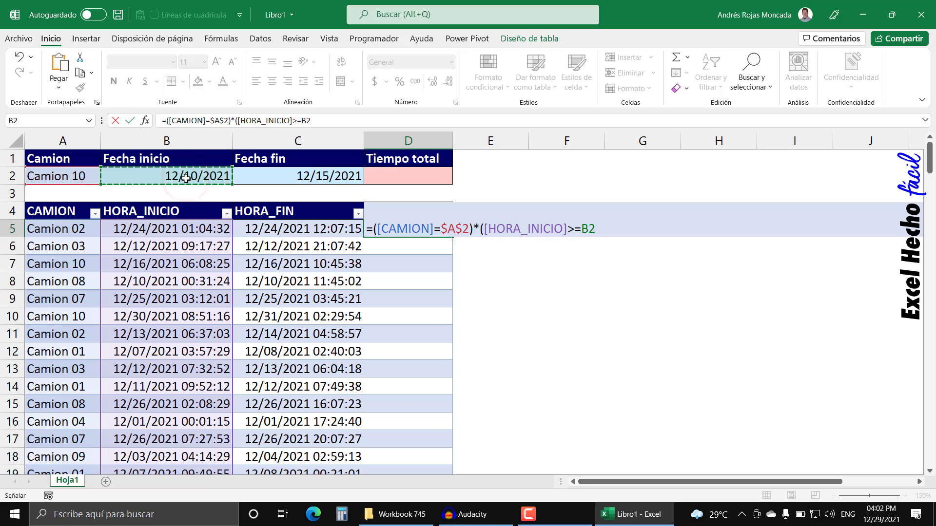
{"action": "key", "text": "F4"}
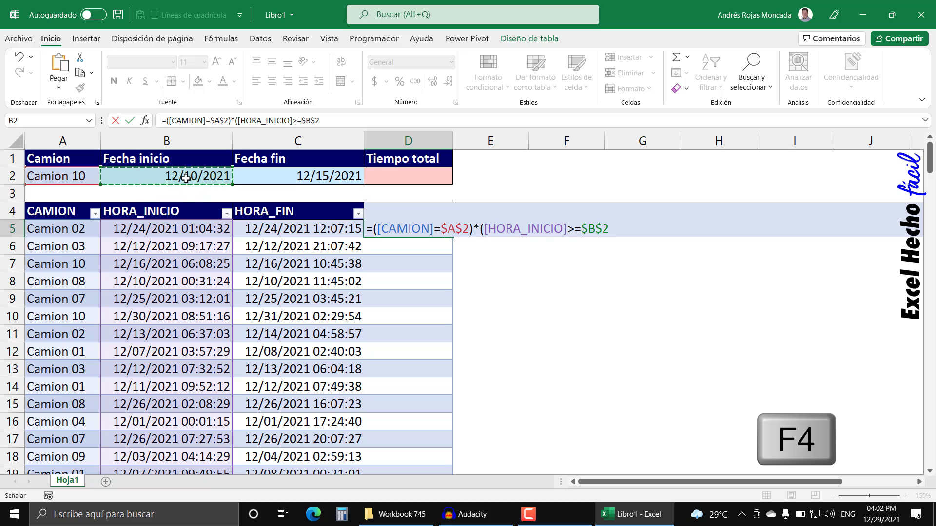
{"action": "type", "text": ")"}
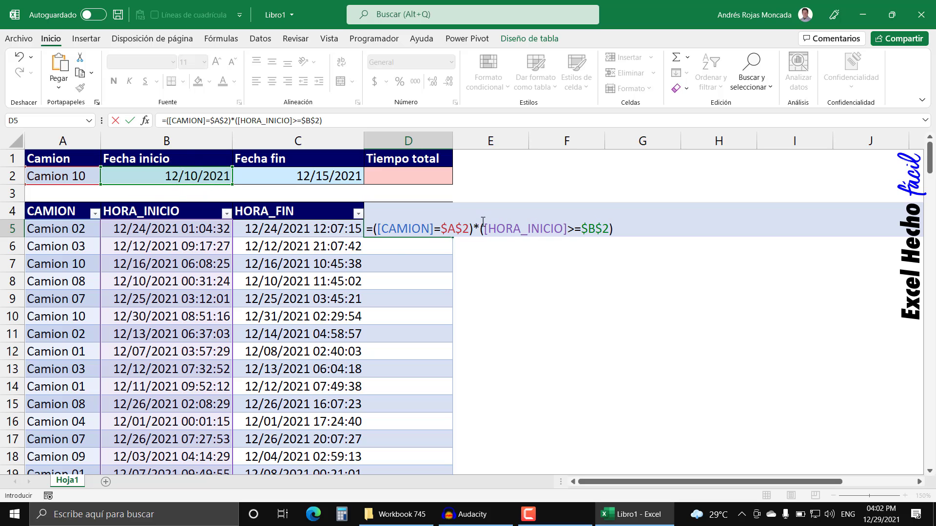
Step: Evaluate the start-date condition alone and the product of both conditions, restoring the formula after each check
{"action": "left_click_drag", "start_coordinate": [480, 225], "coordinate": [613, 227]}
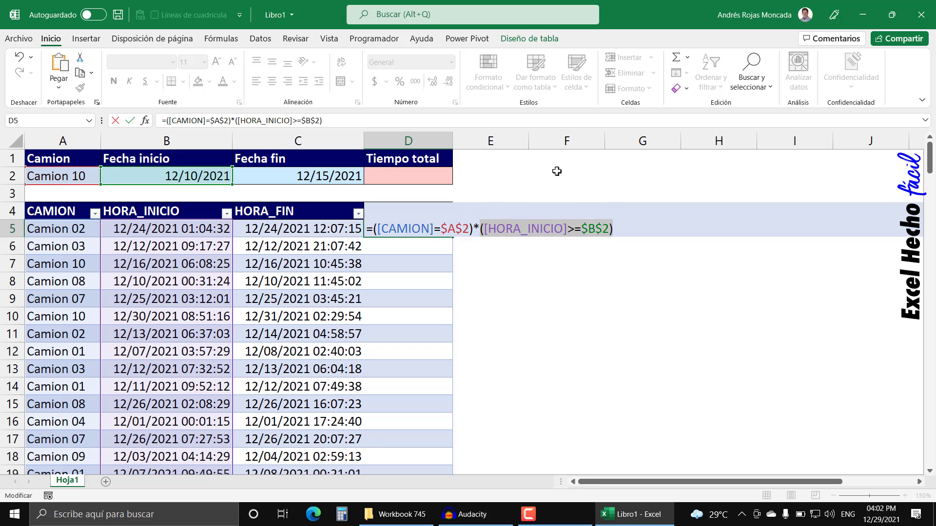
{"action": "key", "text": "F9"}
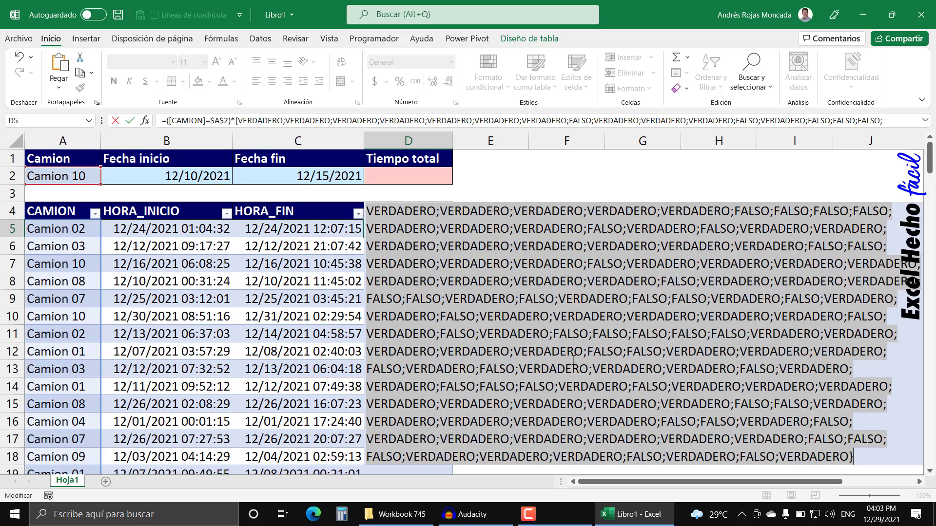
{"action": "key", "text": "ctrl+z"}
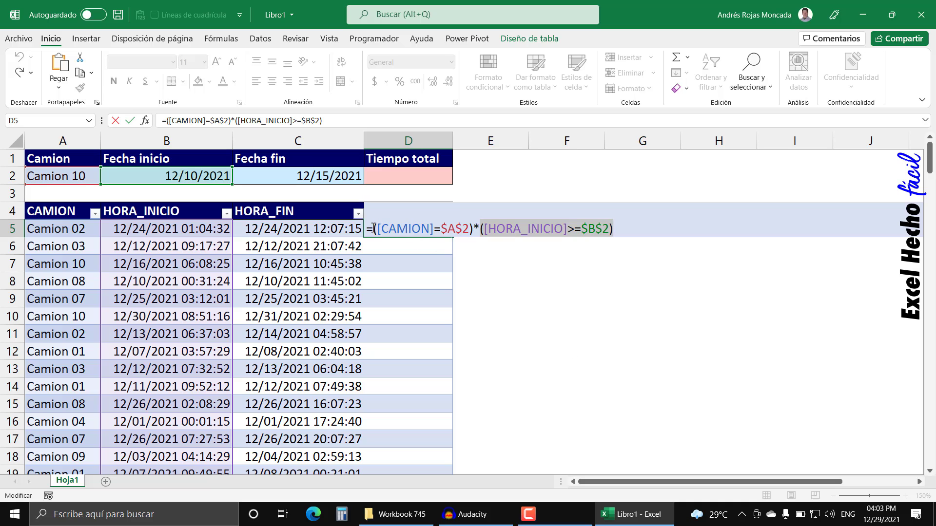
{"action": "left_click_drag", "start_coordinate": [373, 229], "coordinate": [613, 228]}
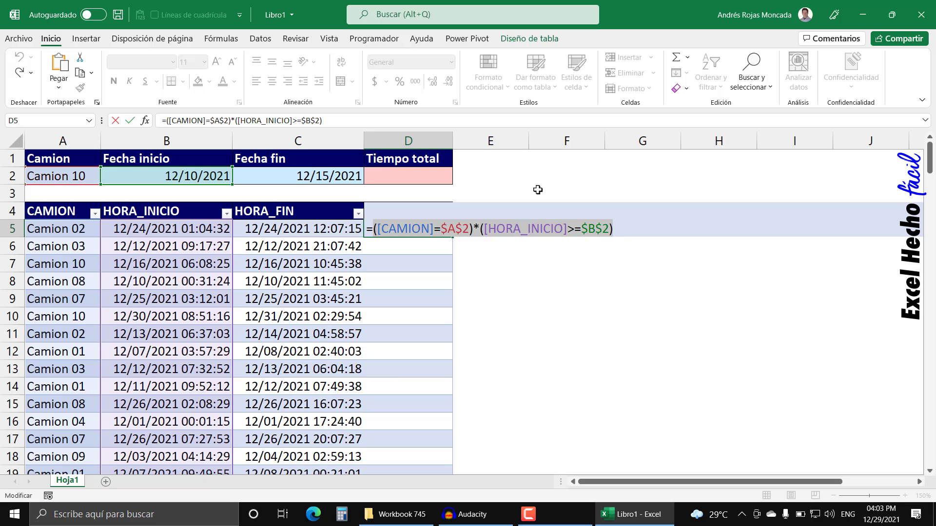
{"action": "key", "text": "F9"}
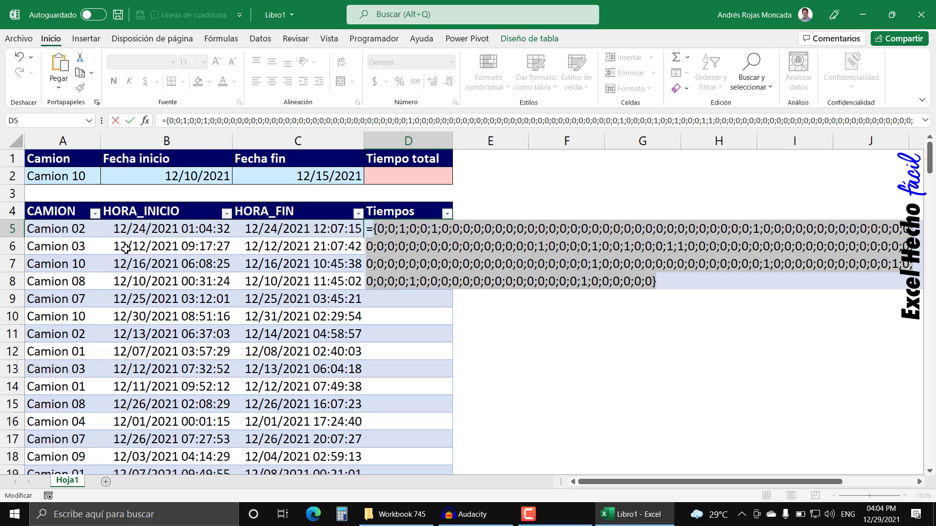
{"action": "key", "text": "ctrl+z"}
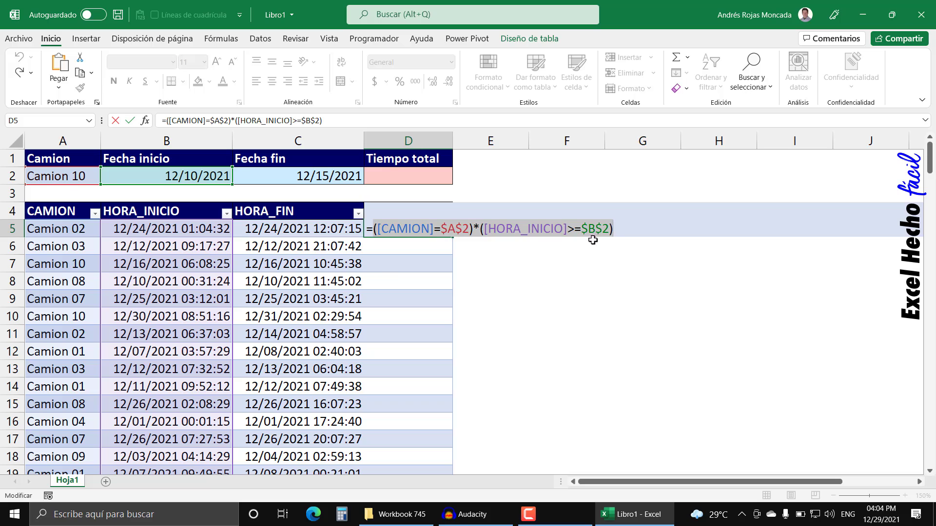
Step: Multiply by the end-date condition ([HORA_FIN]<=$C$2+1), and check the combined array before restoring the expression
{"action": "type", "text": "*("}
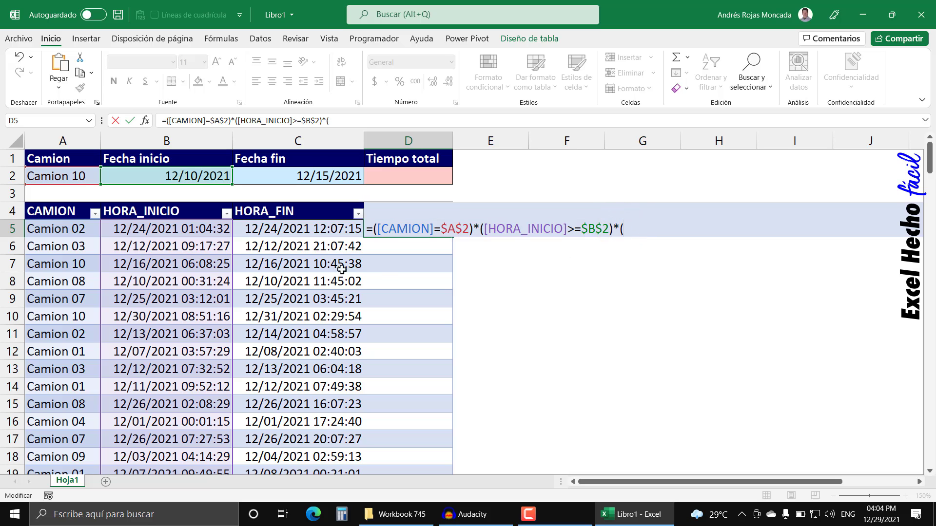
{"action": "left_click", "coordinate": [291, 204]}
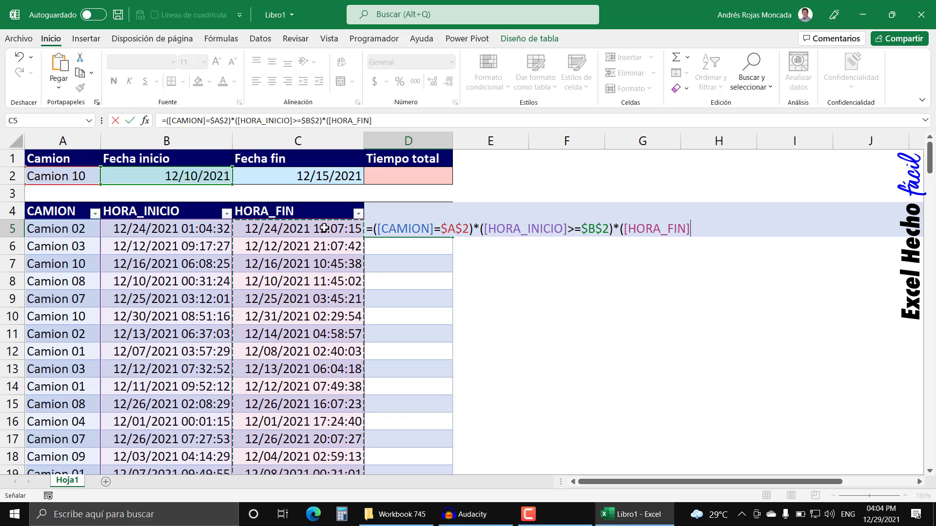
{"action": "type", "text": ",="}
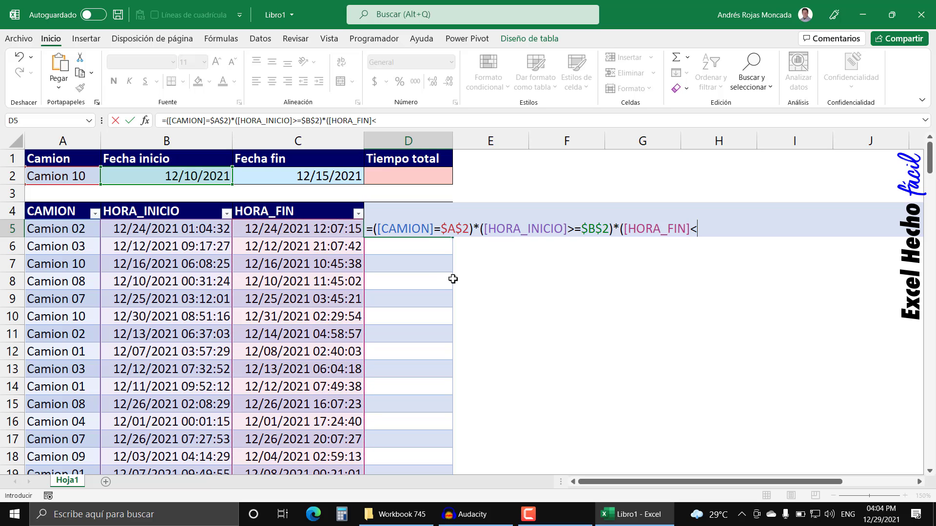
{"action": "type", "text": "="}
{"action": "left_click", "coordinate": [314, 176]}
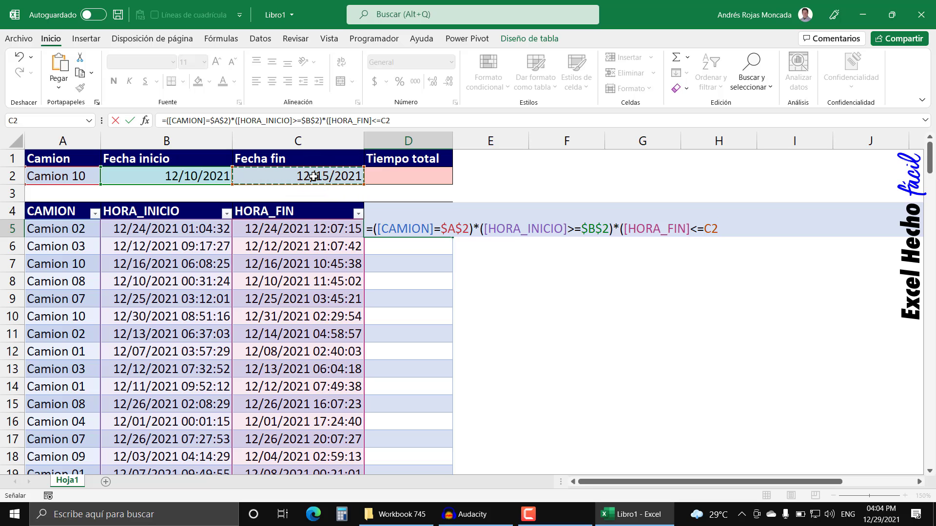
{"action": "key", "text": "F4"}
{"action": "type", "text": "+1"}
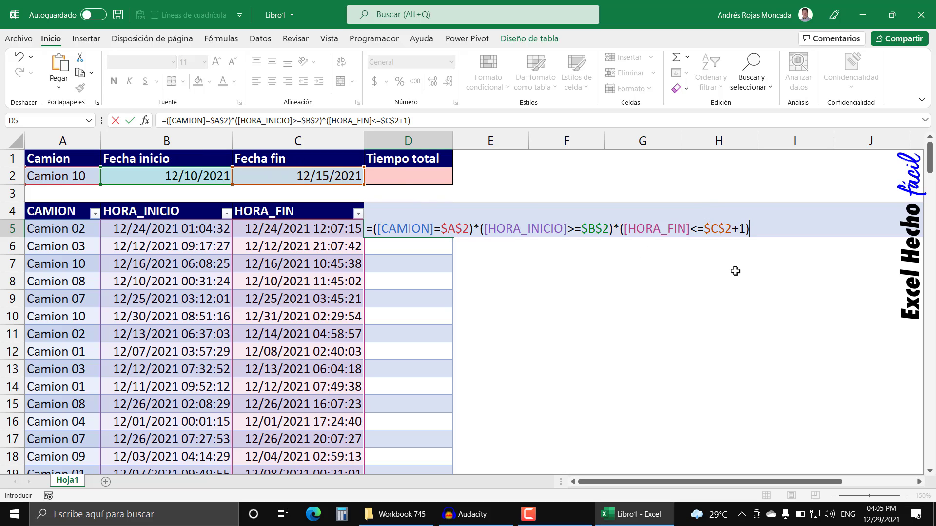
{"action": "key", "text": "F9"}
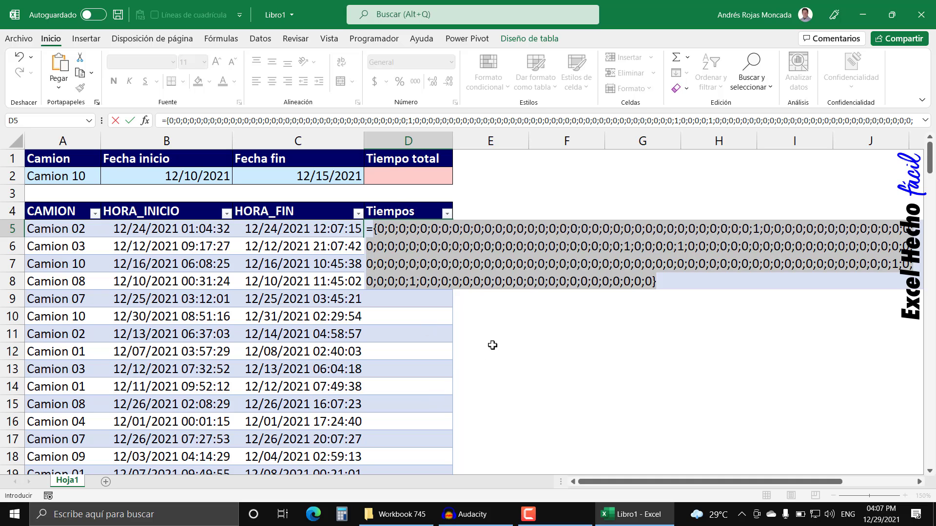
{"action": "key", "text": "ctrl+z"}
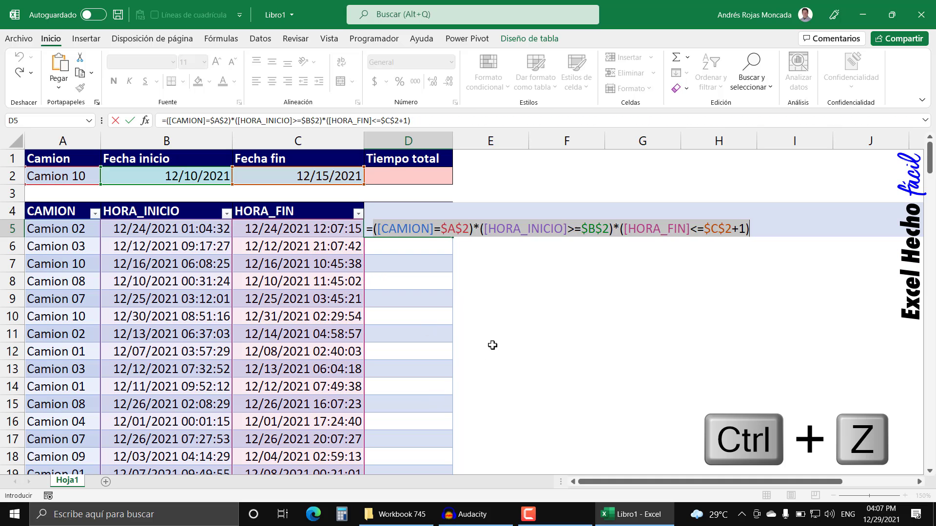
Step: Wrap the three multiplied conditions in a SI function as its logical test
{"action": "left_click", "coordinate": [377, 230]}
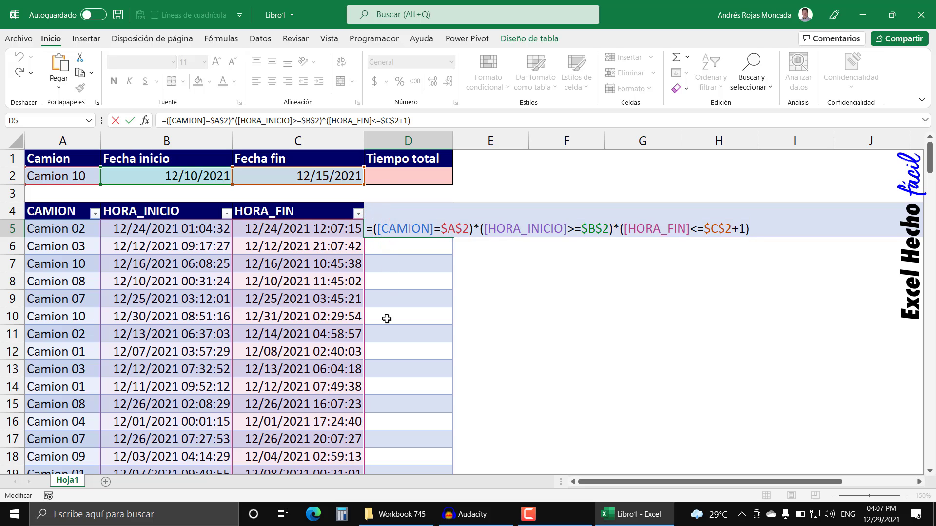
{"action": "type", "text": "SI("}
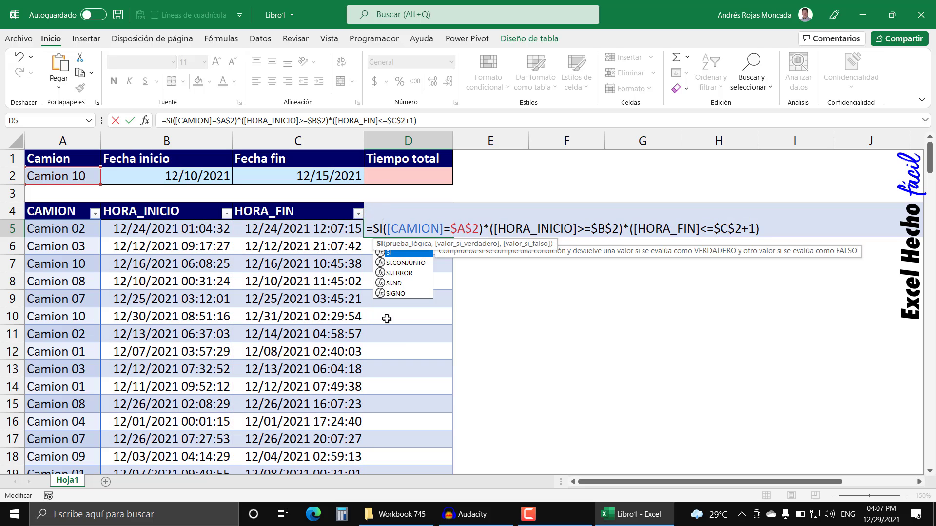
{"action": "left_click", "coordinate": [409, 244]}
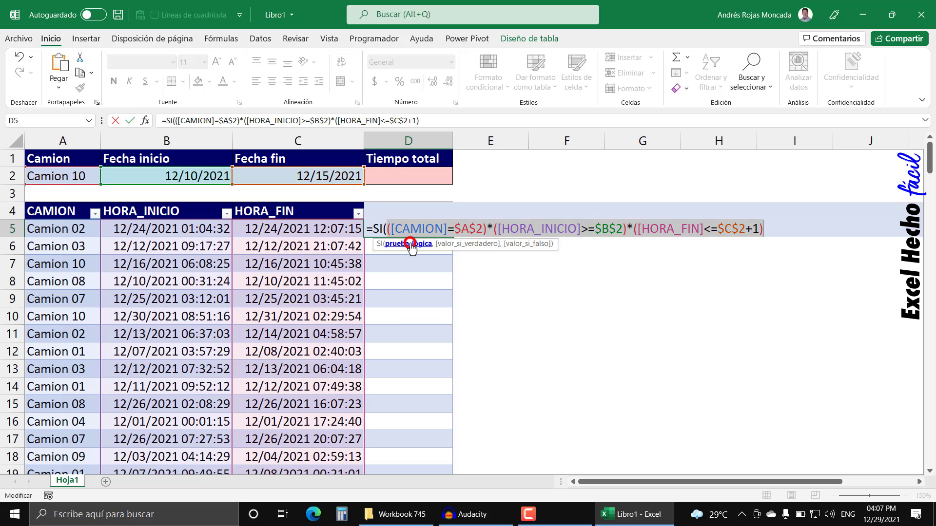
{"action": "left_click", "coordinate": [770, 230]}
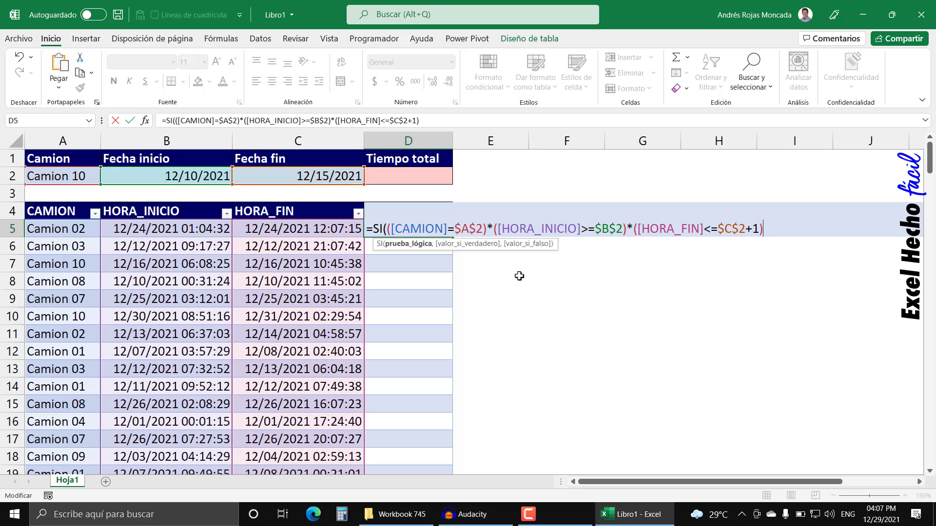
{"action": "type", "text": ","}
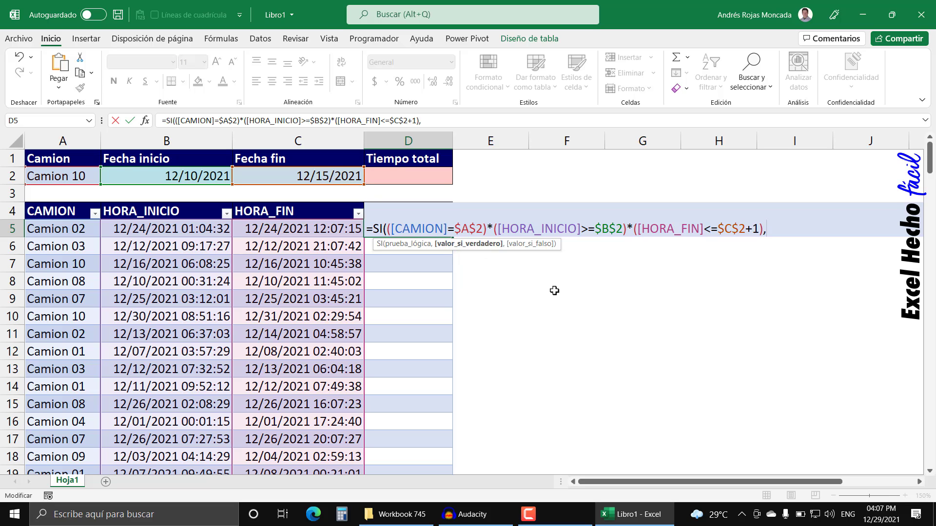
Step: Enter FILA([CAMION]) as the SI function's value if true, and evaluate it alone before restoring the expression
{"action": "type", "text": "FILA("}
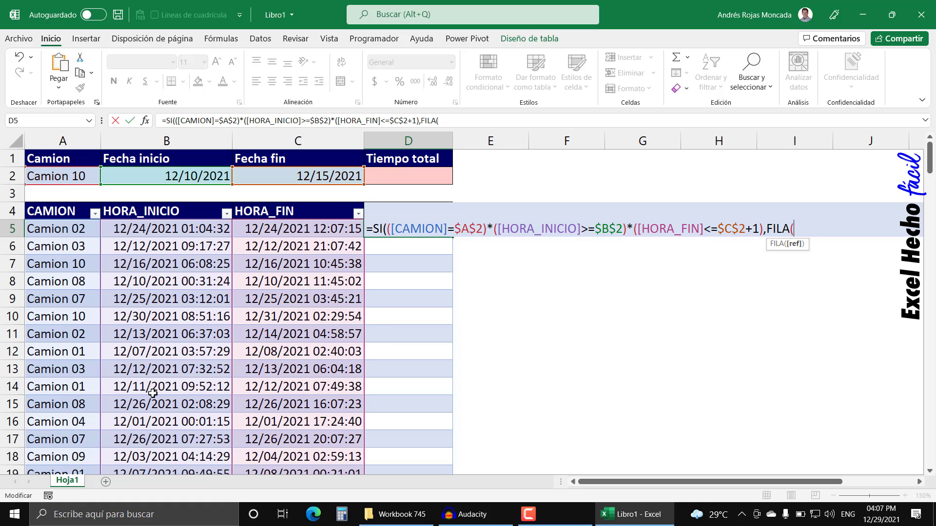
{"action": "left_click", "coordinate": [65, 206]}
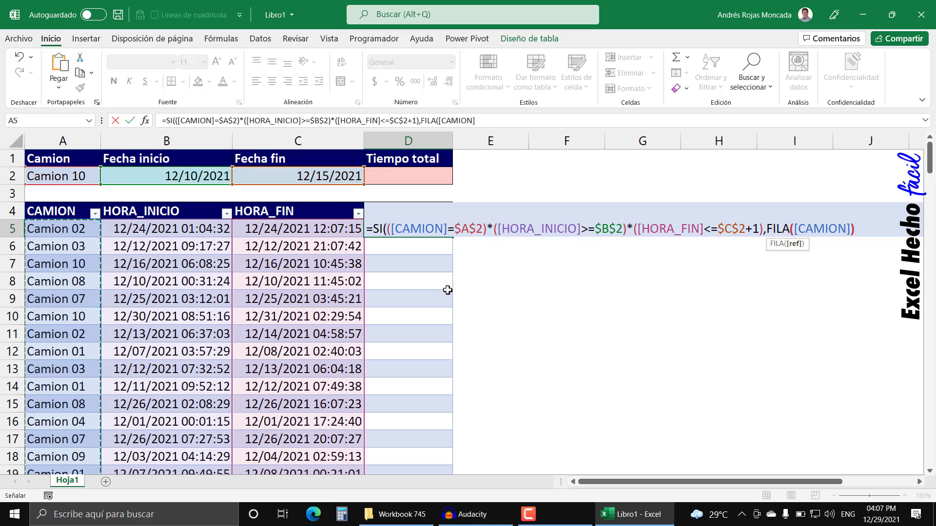
{"action": "type", "text": ")"}
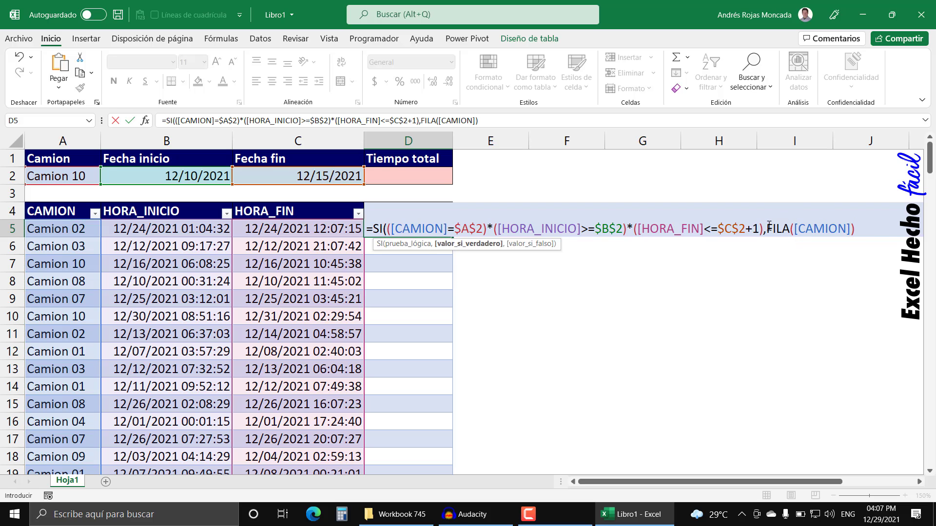
{"action": "left_click_drag", "start_coordinate": [767, 228], "coordinate": [854, 228]}
{"action": "key", "text": "F9"}
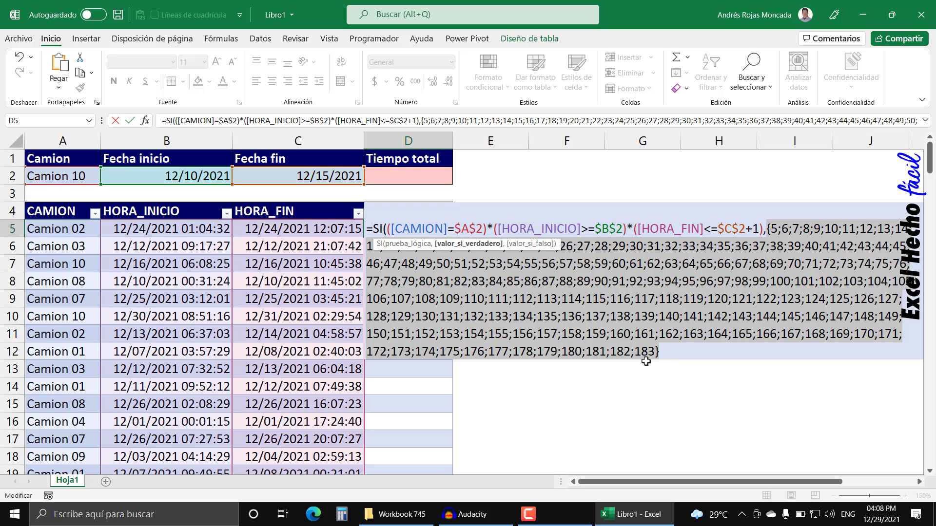
{"action": "key", "text": "ctrl+z"}
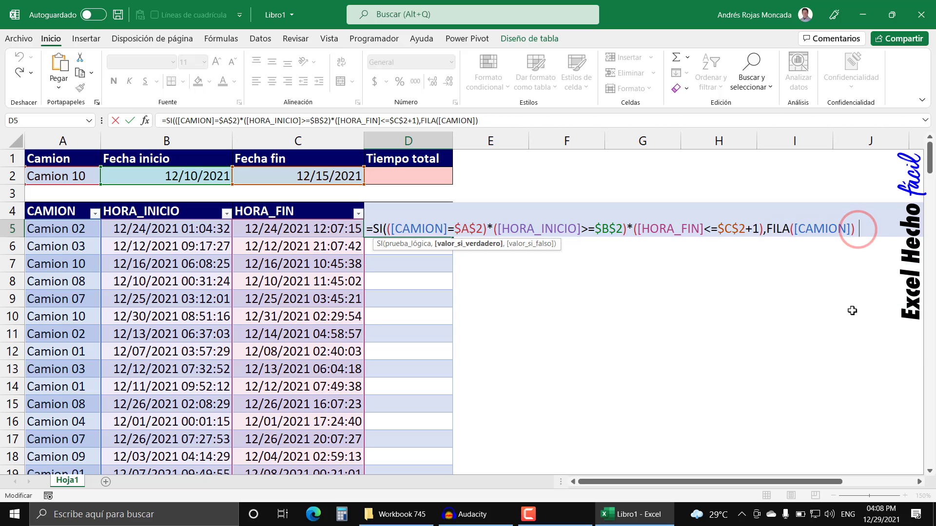
Step: Subtract the table's header row number from FILA([CAMION]) using FILA(Datos[#Encabezados])
{"action": "type", "text": "-FILA("}
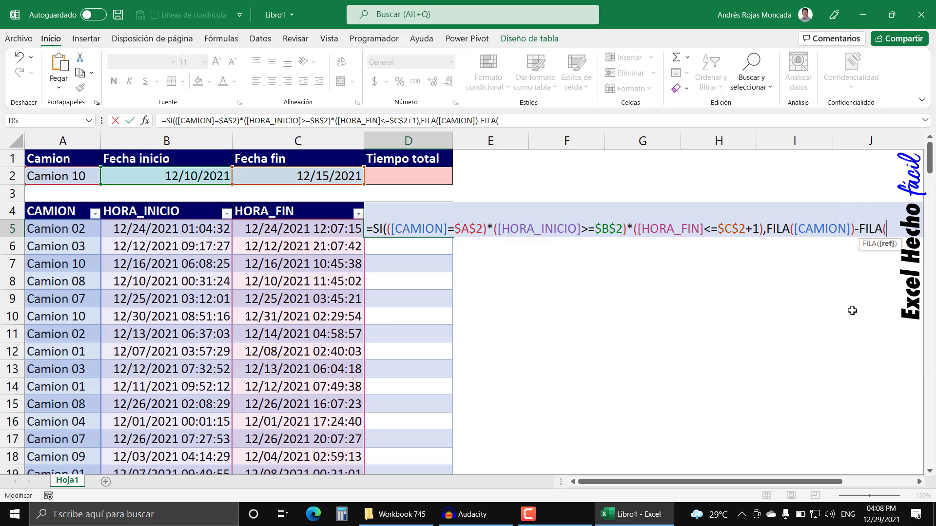
{"action": "type", "text": "Datos"}
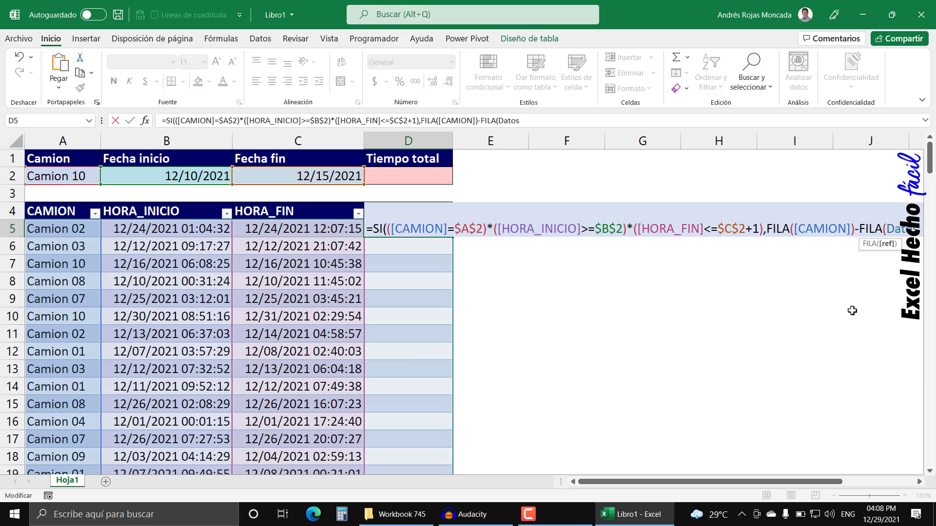
{"action": "type", "text": "["}
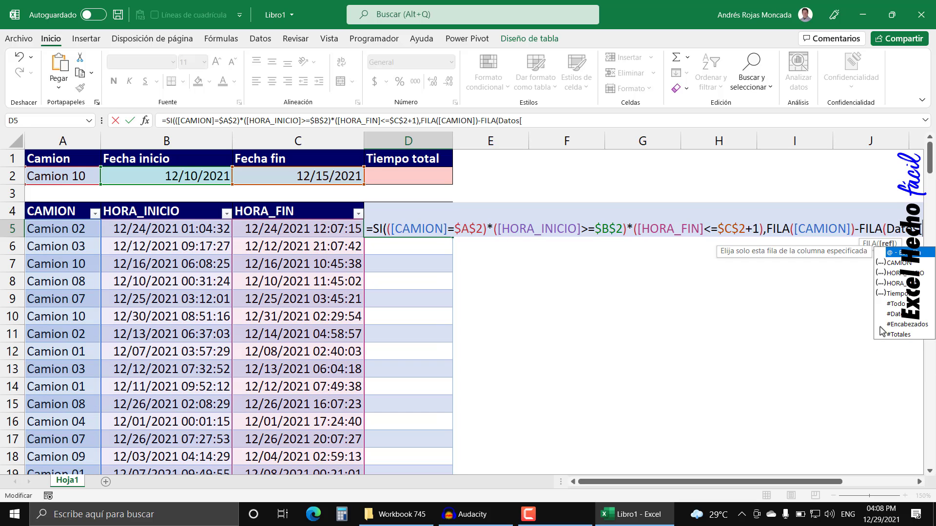
{"action": "double_click", "coordinate": [906, 324]}
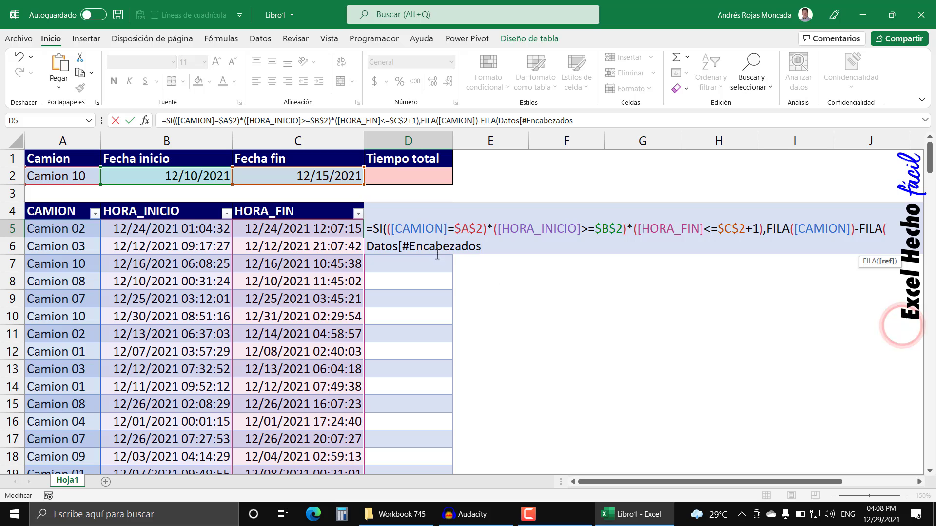
{"action": "type", "text": "])"}
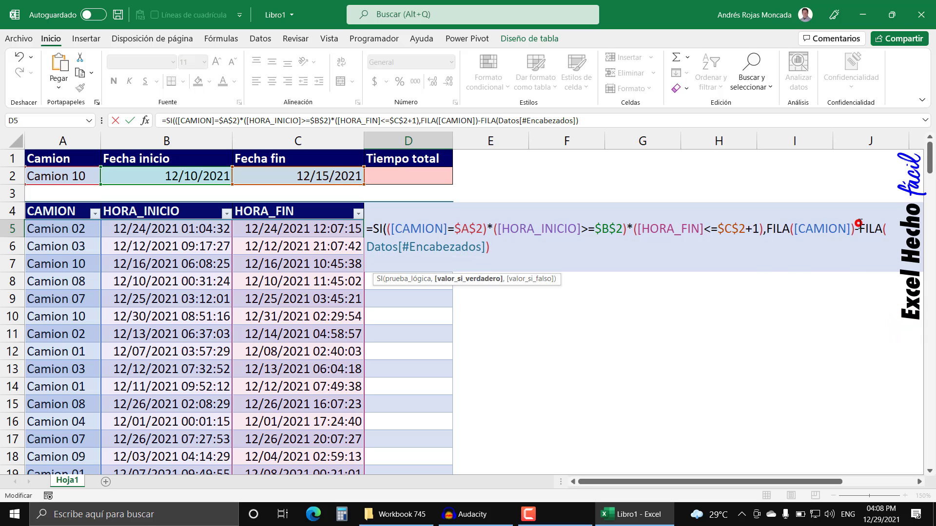
Step: Evaluate the header-row FILA term alone and the full row-number subtraction, restoring the formula after each check
{"action": "left_click_drag", "start_coordinate": [859, 226], "coordinate": [543, 249]}
{"action": "key", "text": "F9"}
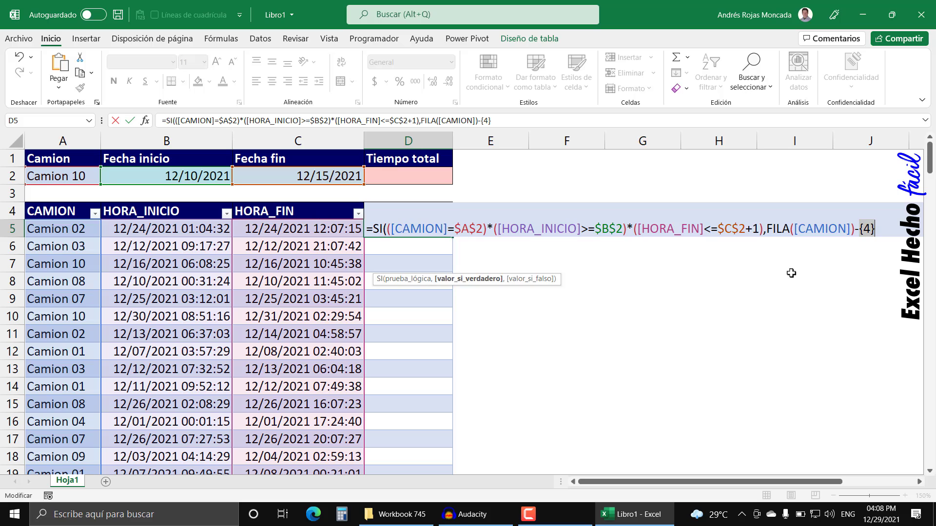
{"action": "key", "text": "ctrl+z"}
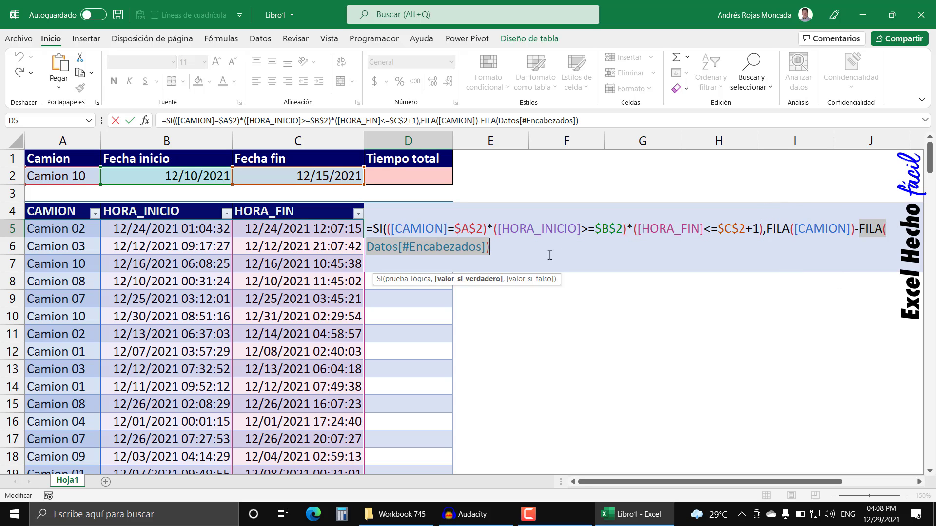
{"action": "left_click", "coordinate": [765, 229], "text": "shift"}
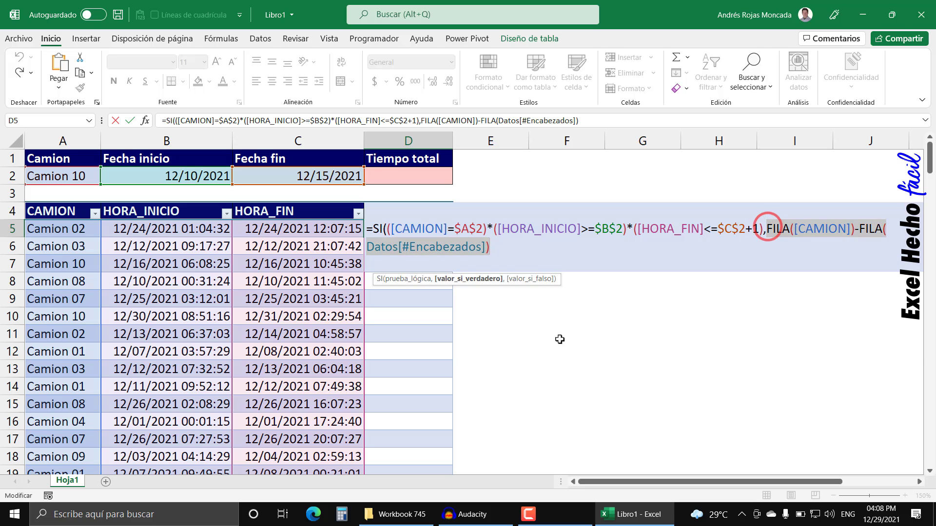
{"action": "key", "text": "F9"}
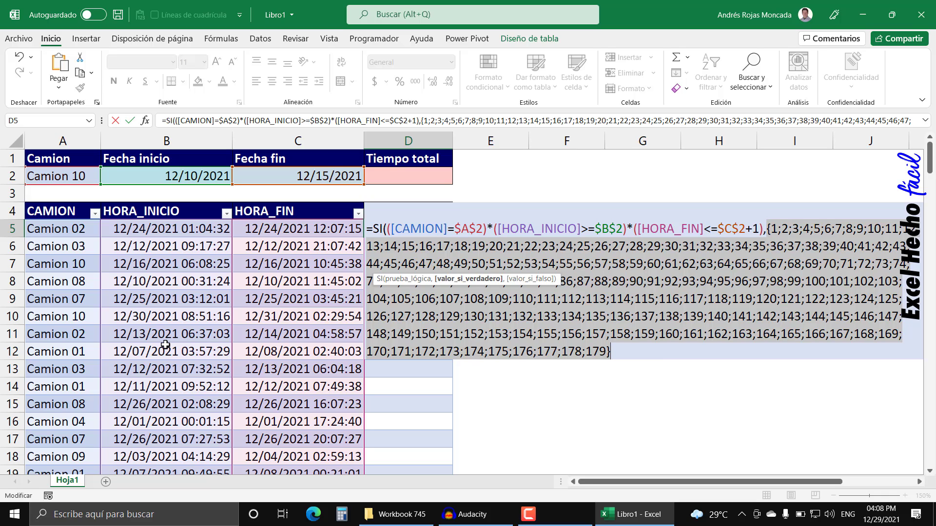
{"action": "key", "text": "ctrl+z"}
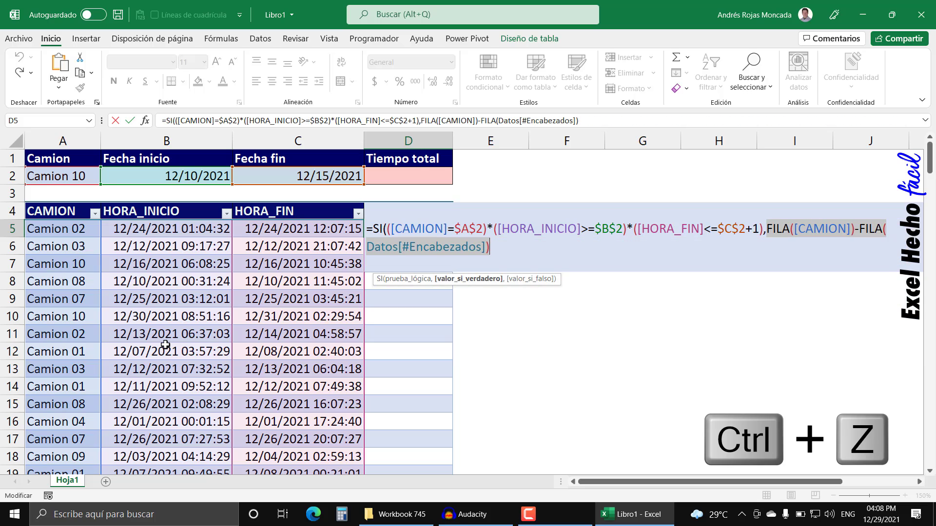
Step: Evaluate the SI function's logical test, move the argument hint off the array, and restore the expression
{"action": "left_click", "coordinate": [390, 229]}
{"action": "left_click", "coordinate": [394, 279]}
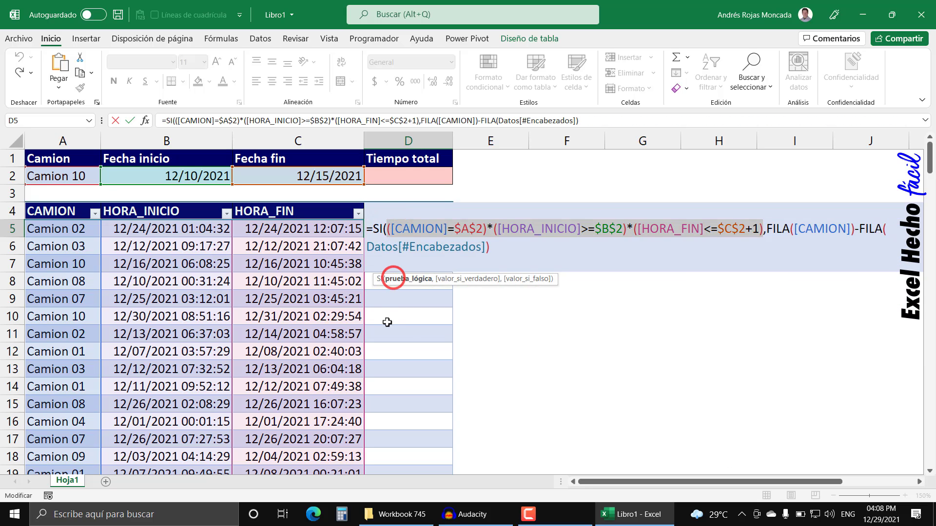
{"action": "key", "text": "F9"}
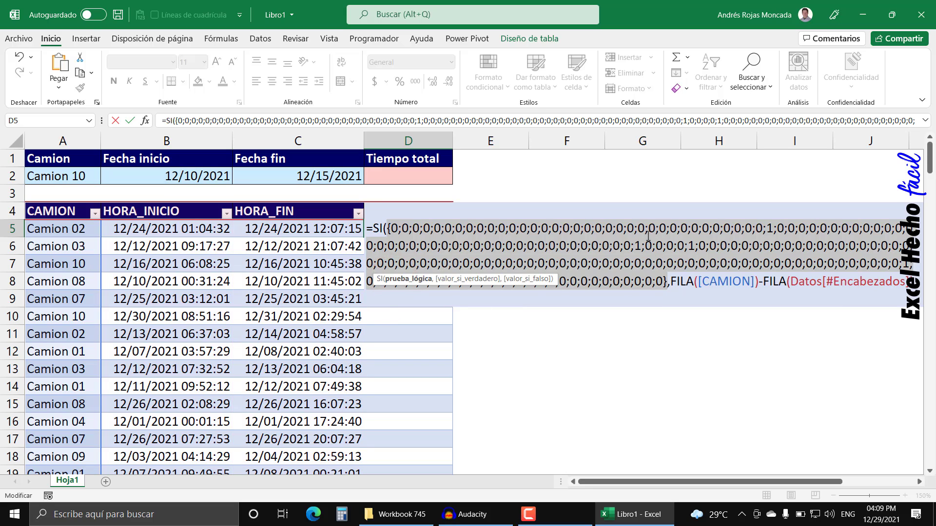
{"action": "left_click_drag", "start_coordinate": [554, 282], "coordinate": [729, 399]}
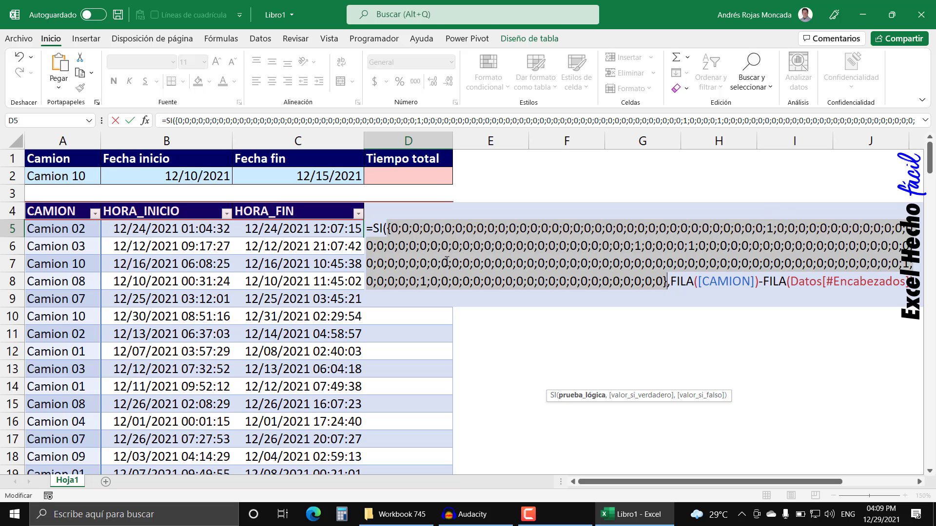
{"action": "key", "text": "ctrl+z"}
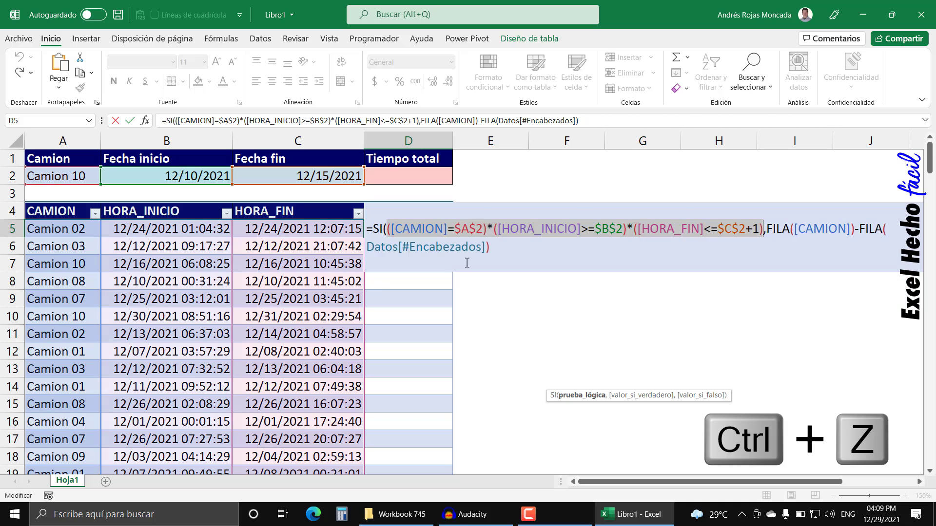
Step: Close the SI function without a value if false, and evaluate the whole formula before restoring it
{"action": "left_click", "coordinate": [505, 249]}
{"action": "type", "text": ")"}
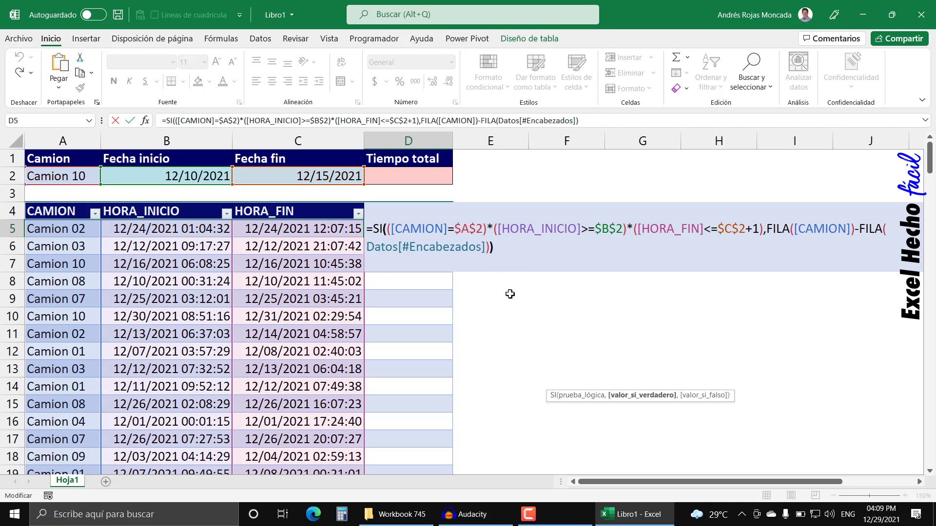
{"action": "key", "text": "F9"}
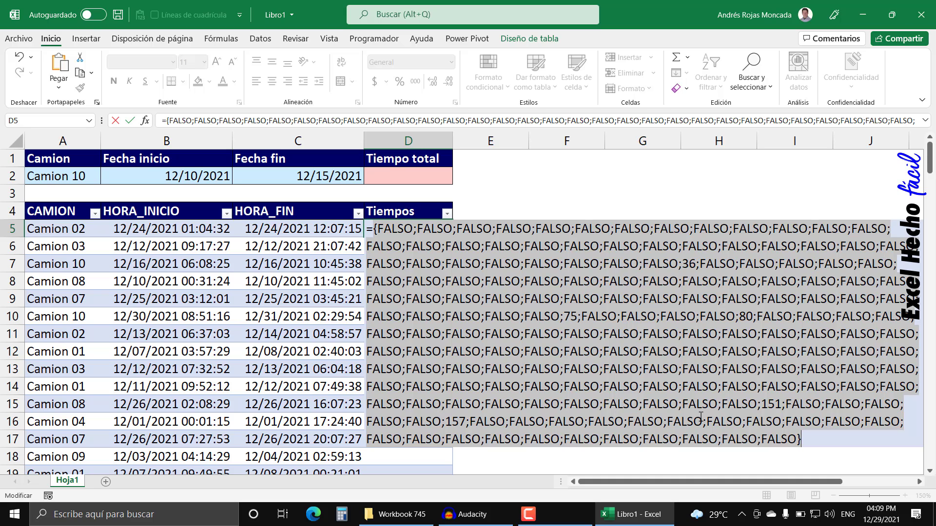
{"action": "key", "text": "ctrl+z"}
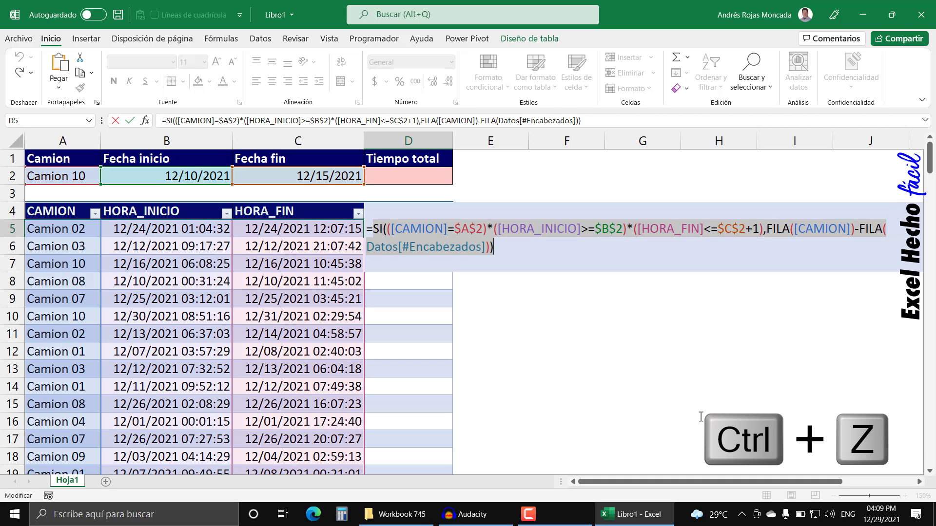
Step: Wrap the SI function in K.ESIMO.MENOR as its matriz argument, and check which part of the formula that argument covers
{"action": "left_click", "coordinate": [376, 229]}
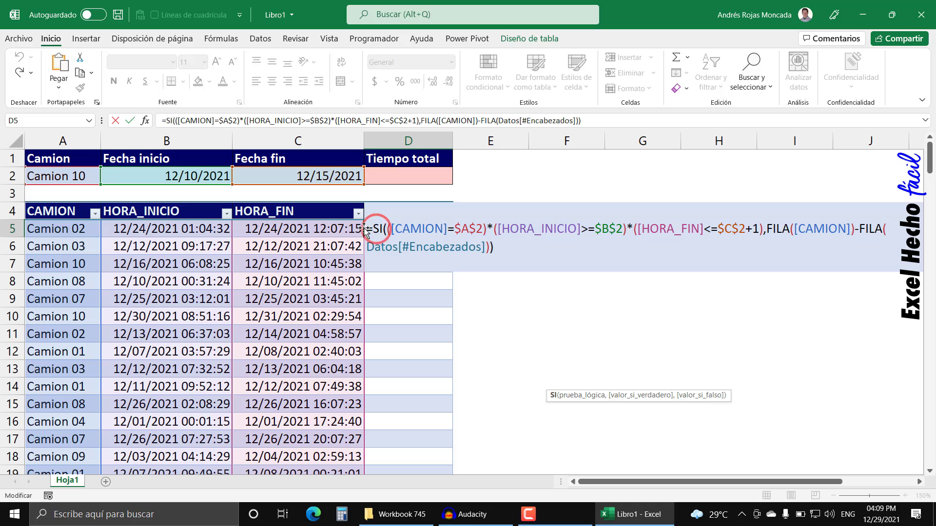
{"action": "left_click", "coordinate": [371, 228]}
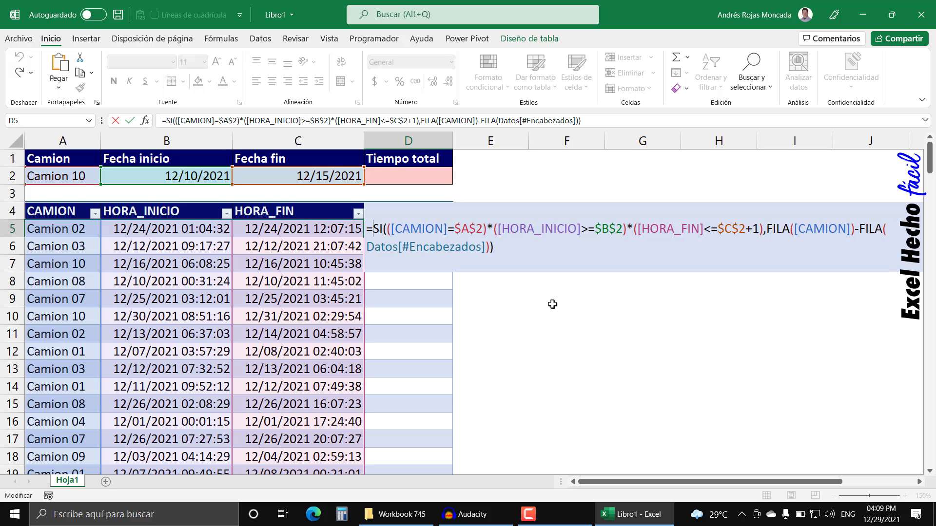
{"action": "type", "text": "k."}
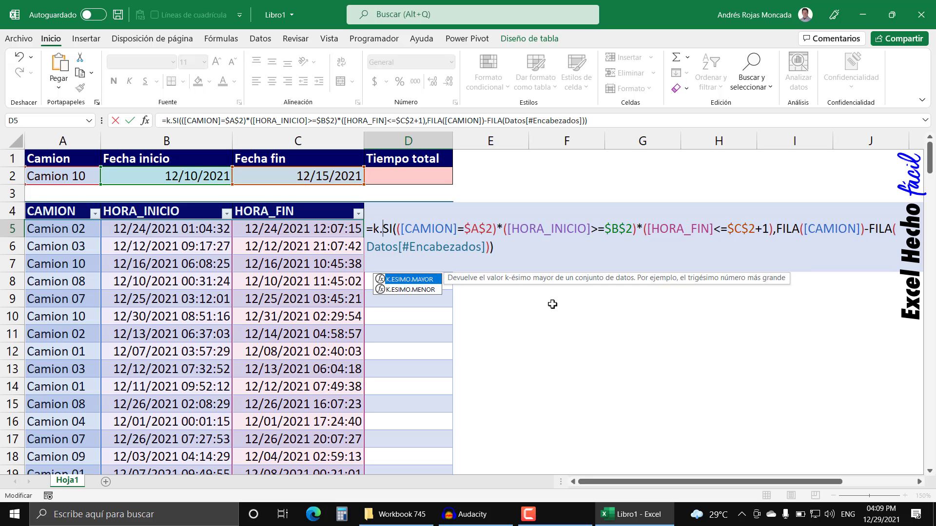
{"action": "key", "text": "Down"}
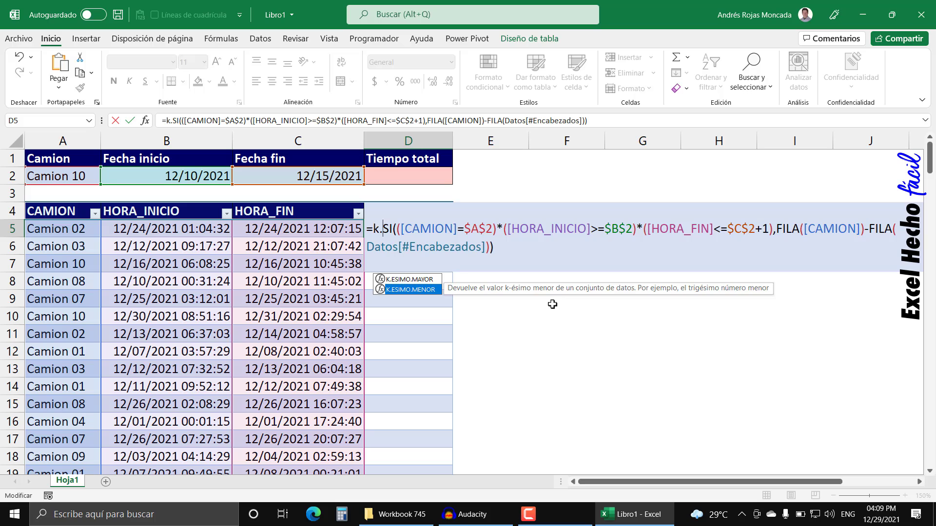
{"action": "key", "text": "Tab"}
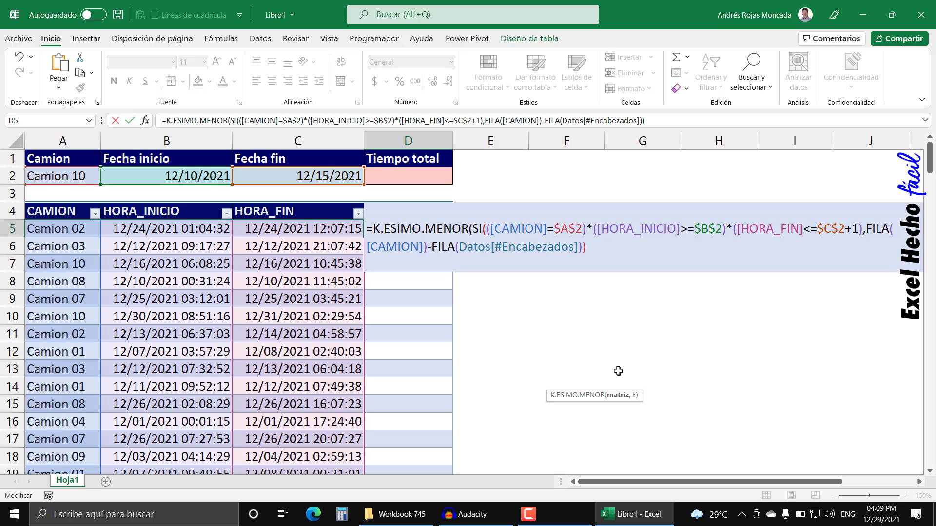
{"action": "left_click_drag", "start_coordinate": [639, 395], "coordinate": [557, 163]}
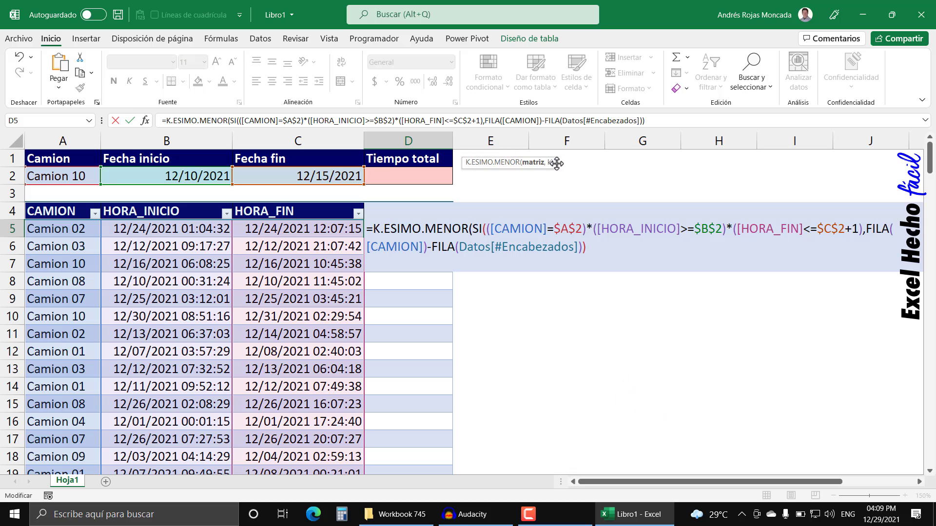
{"action": "left_click", "coordinate": [527, 167]}
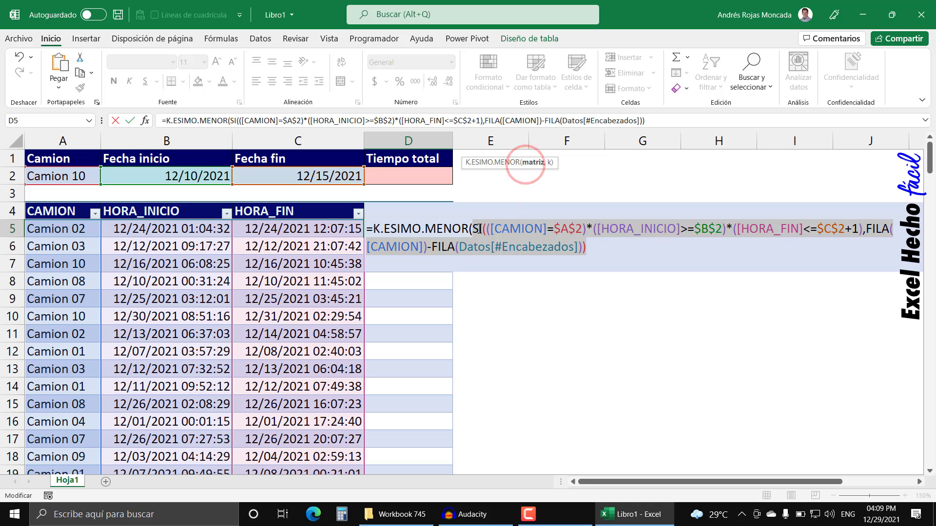
{"action": "left_click", "coordinate": [602, 249]}
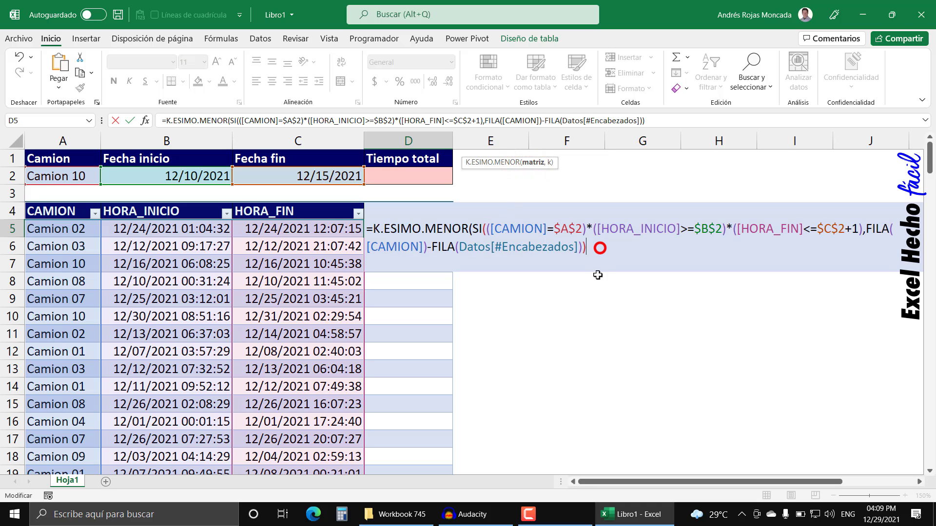
{"action": "type", "text": ","}
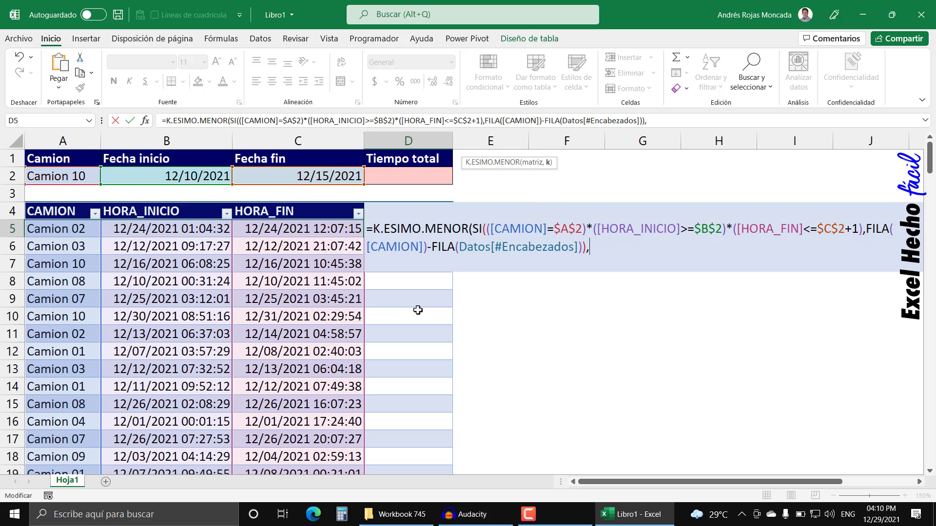
{"action": "type", "text": "fil"}
{"action": "key", "text": "Tab"}
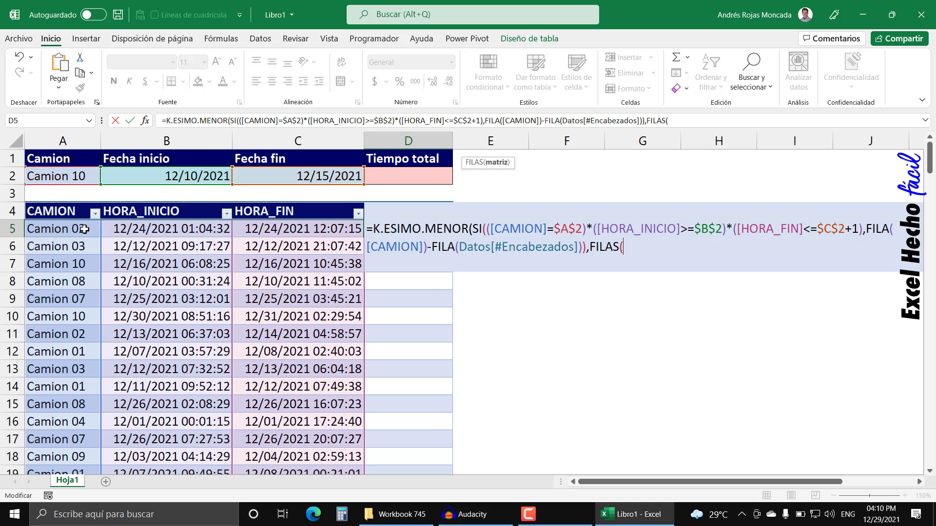
{"action": "type", "text": "D5"}
{"action": "key", "text": "F4"}
{"action": "type", "text": ":"}
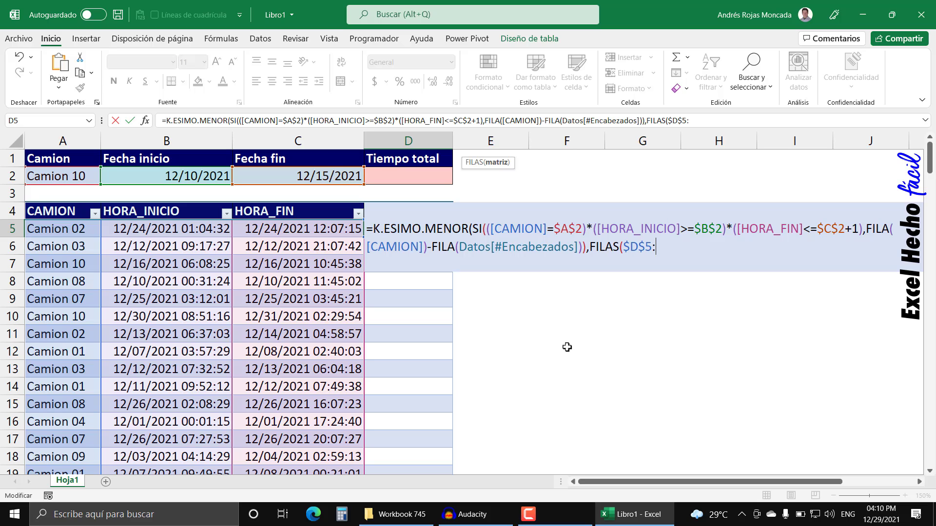
{"action": "left_click", "coordinate": [316, 227]}
{"action": "key", "text": "Right"}
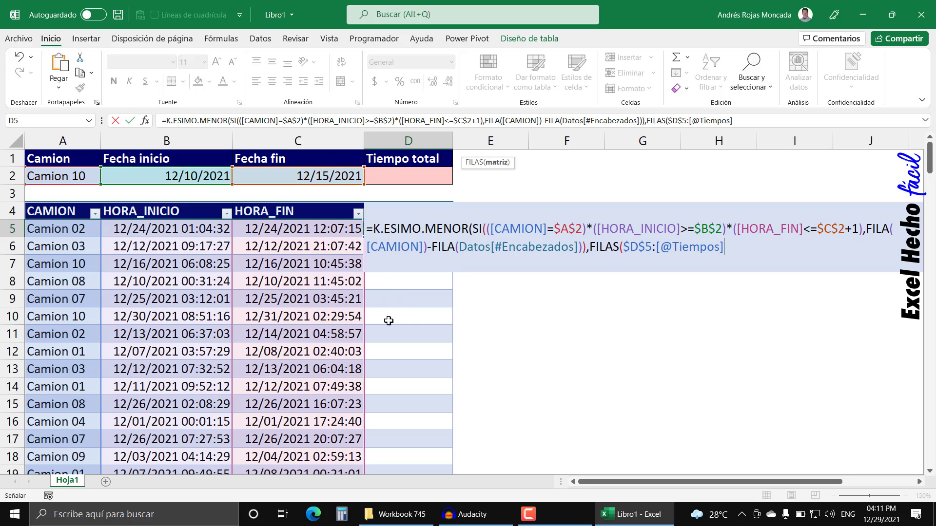
{"action": "type", "text": ")"}
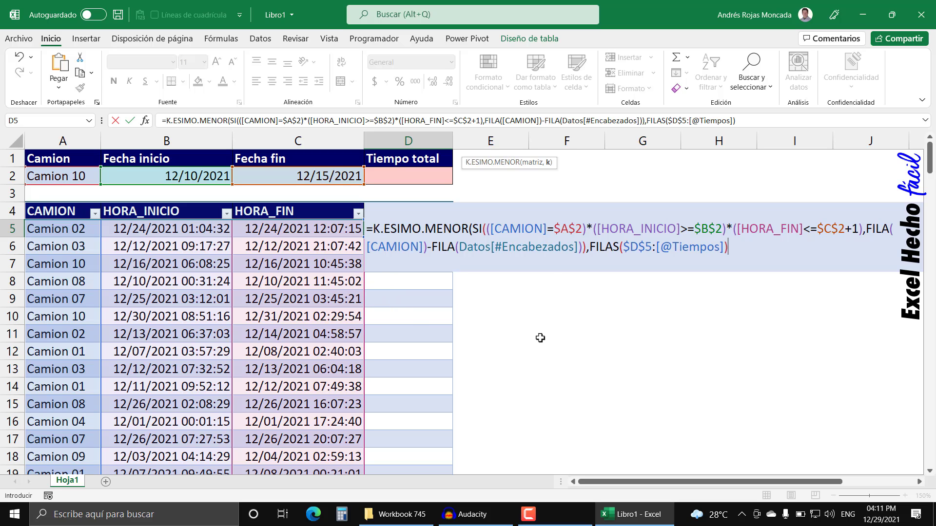
Step: Check the k argument, close the K.ESIMO.MENOR function, and evaluate the whole formula before restoring it
{"action": "left_click", "coordinate": [548, 164]}
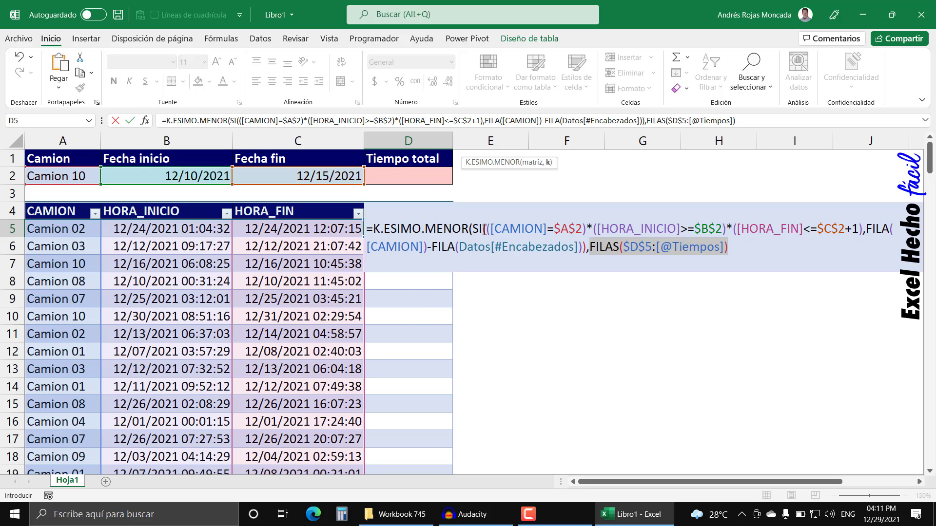
{"action": "left_click", "coordinate": [752, 247]}
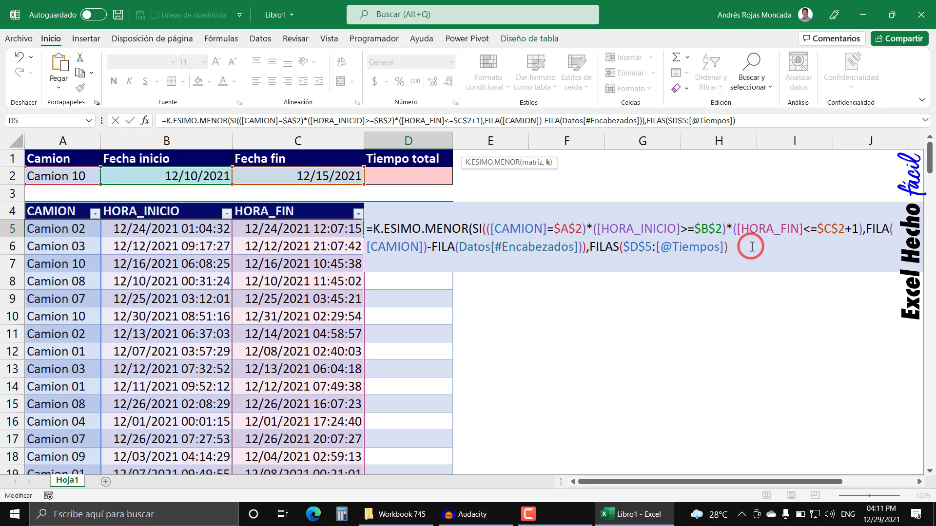
{"action": "type", "text": ")"}
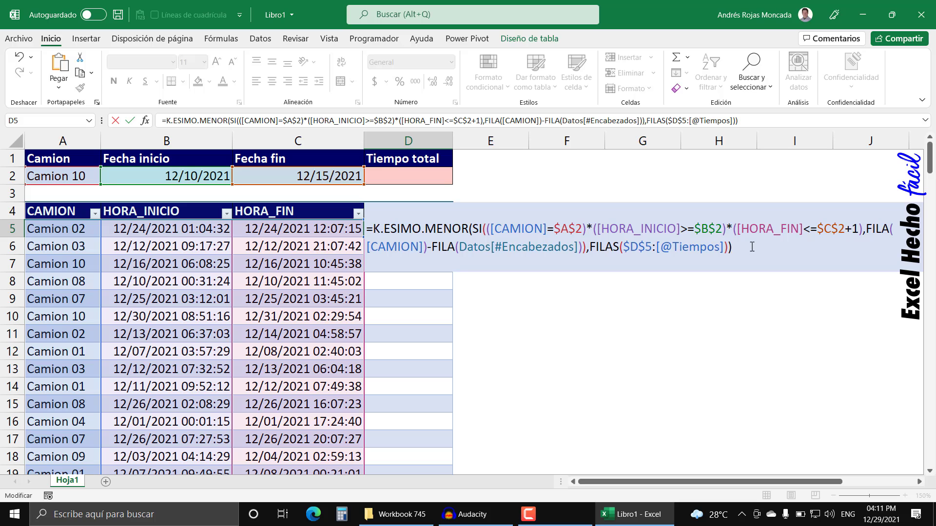
{"action": "key", "text": "F9"}
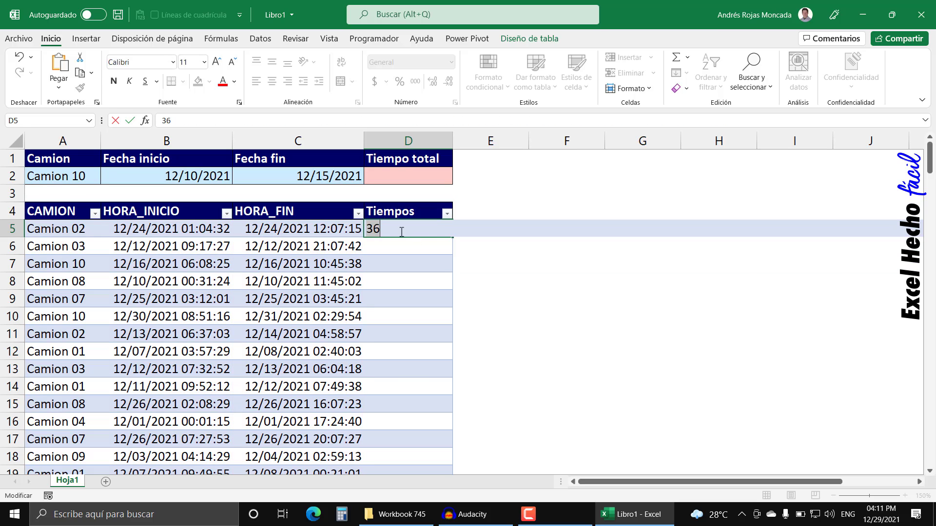
{"action": "key", "text": "ctrl+z"}
{"action": "left_click", "coordinate": [733, 248]}
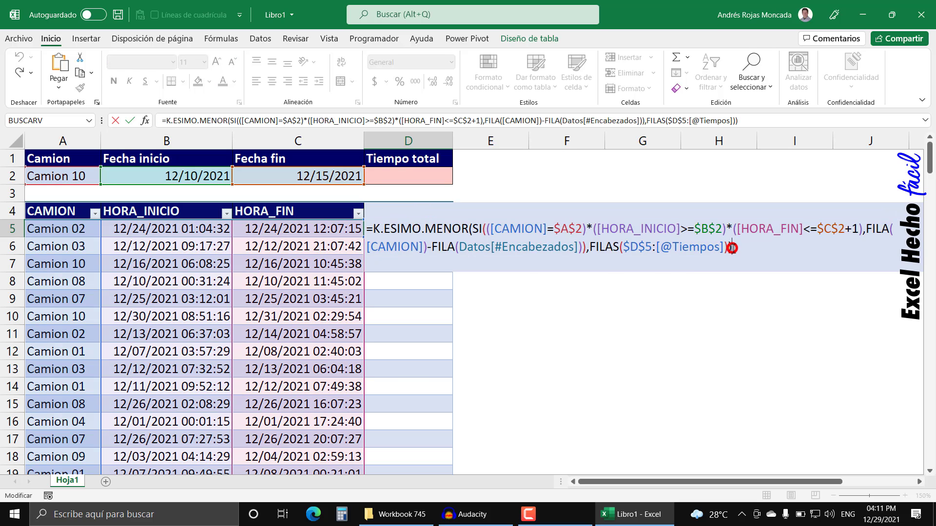
Step: Enter the K.ESIMO.MENOR formula in the Tiempos column and review its results down the table
{"action": "key", "text": "Return"}
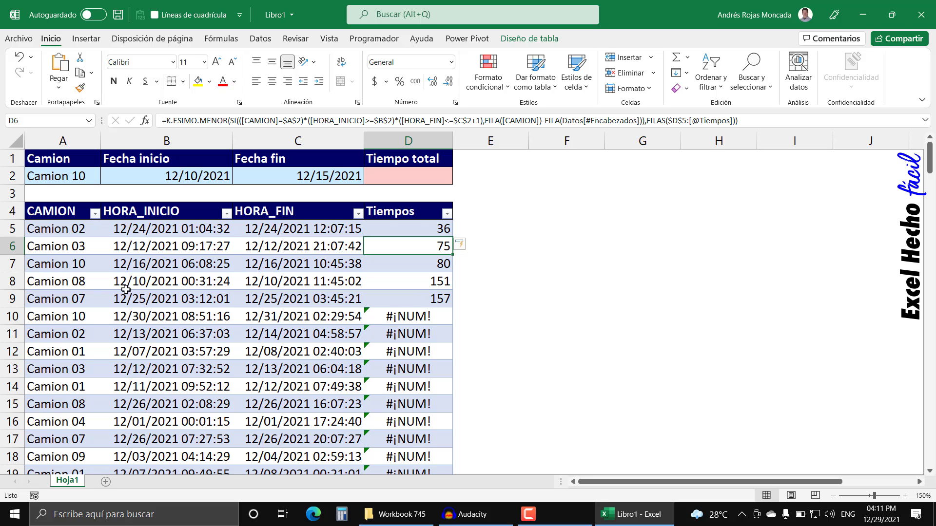
{"action": "scroll", "coordinate": [124, 288], "scroll_direction": "down", "scroll_amount": 1}
{"action": "scroll", "coordinate": [125, 288], "scroll_direction": "down", "scroll_amount": 4}
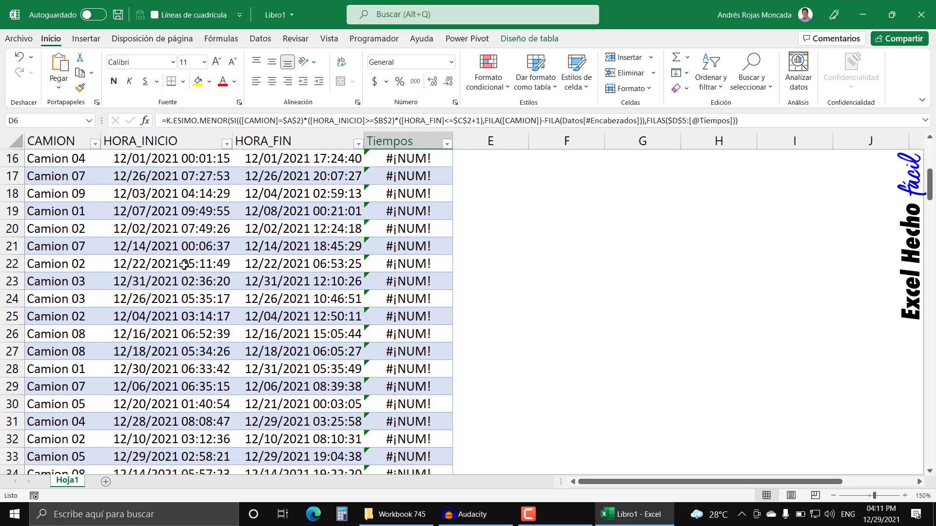
{"action": "scroll", "coordinate": [184, 265], "scroll_direction": "up", "scroll_amount": 5}
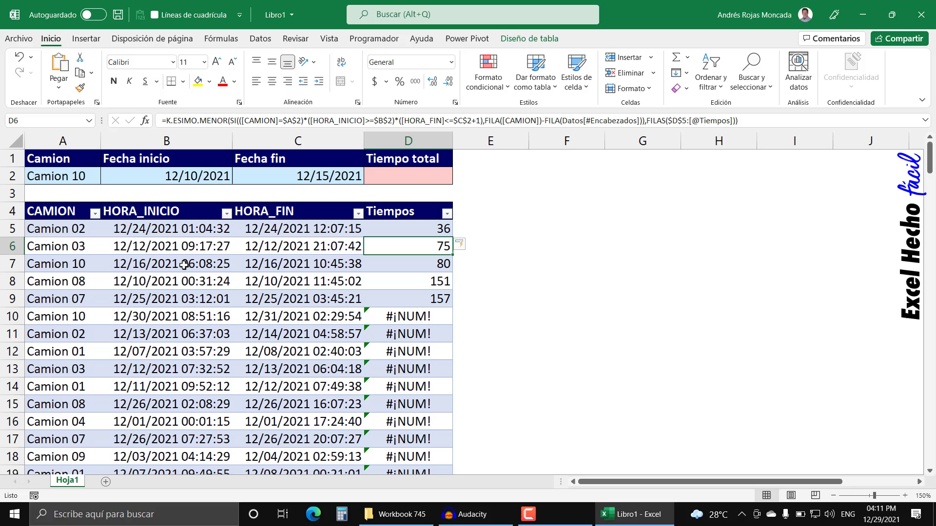
Step: Copy the K.ESIMO.MENOR expression from the formula in D5, leaving out the equals sign
{"action": "left_click", "coordinate": [423, 229]}
{"action": "key", "text": "F2"}
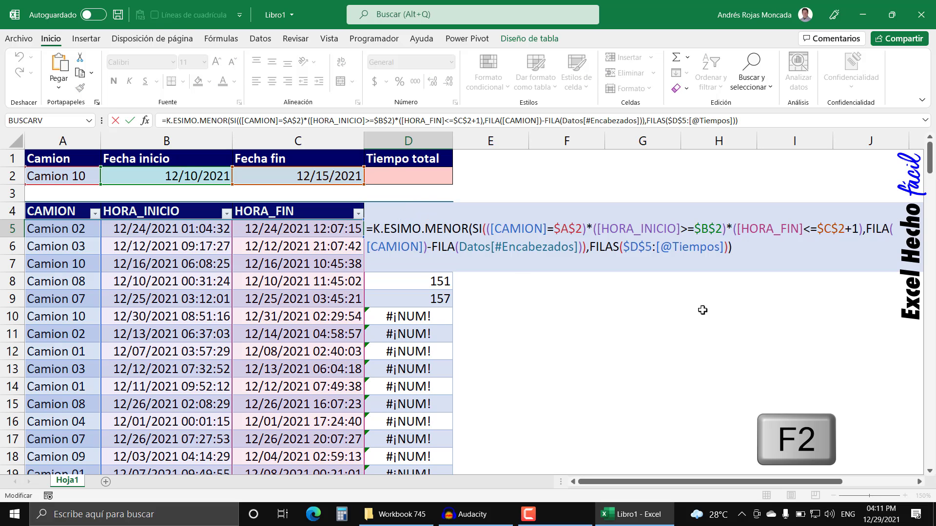
{"action": "left_click_drag", "start_coordinate": [732, 247], "coordinate": [654, 247]}
{"action": "left_click_drag", "start_coordinate": [416, 247], "coordinate": [376, 236]}
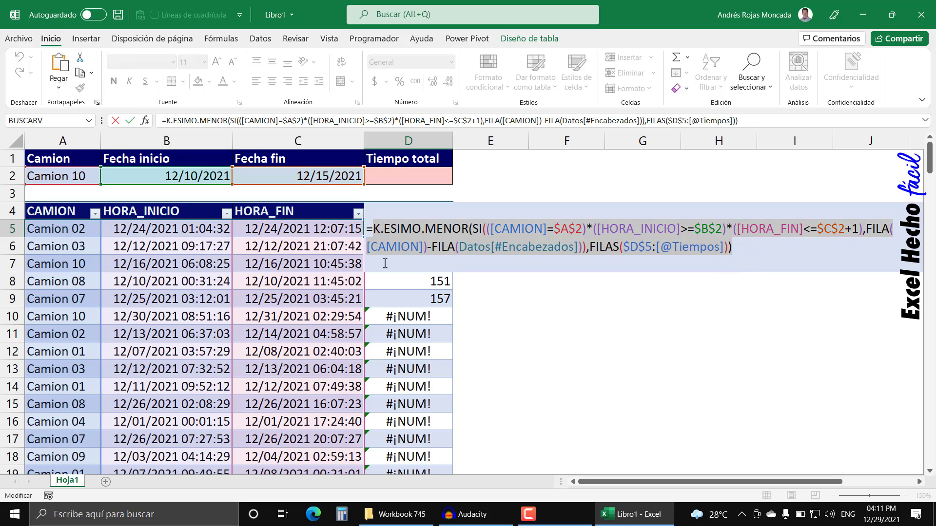
{"action": "key", "text": "ctrl+c"}
Step: Wrap the K.ESIMO.MENOR expression in INDICE as núm_fila, with the HORA_FIN column as matriz, and close the function
{"action": "left_click", "coordinate": [375, 230]}
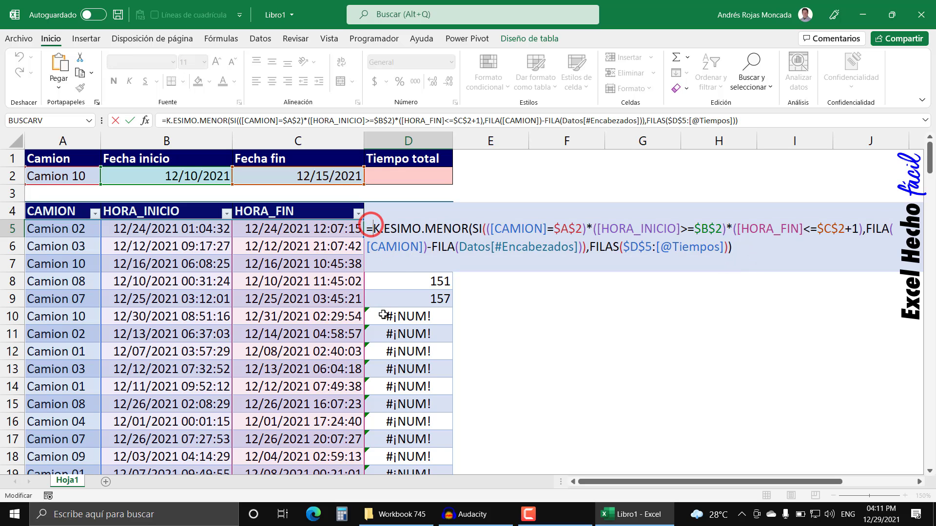
{"action": "type", "text": "INDICE("}
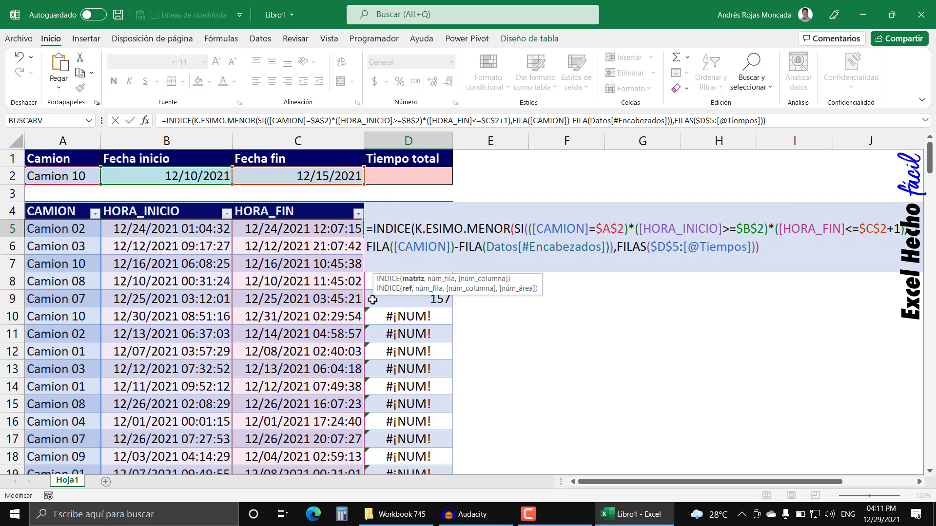
{"action": "left_click", "coordinate": [300, 204]}
{"action": "type", "text": ","}
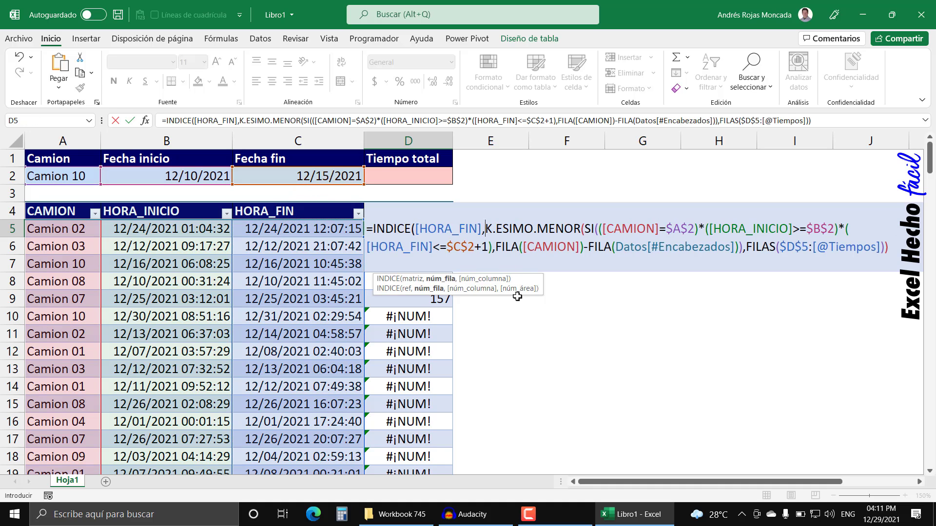
{"action": "left_click", "coordinate": [434, 279]}
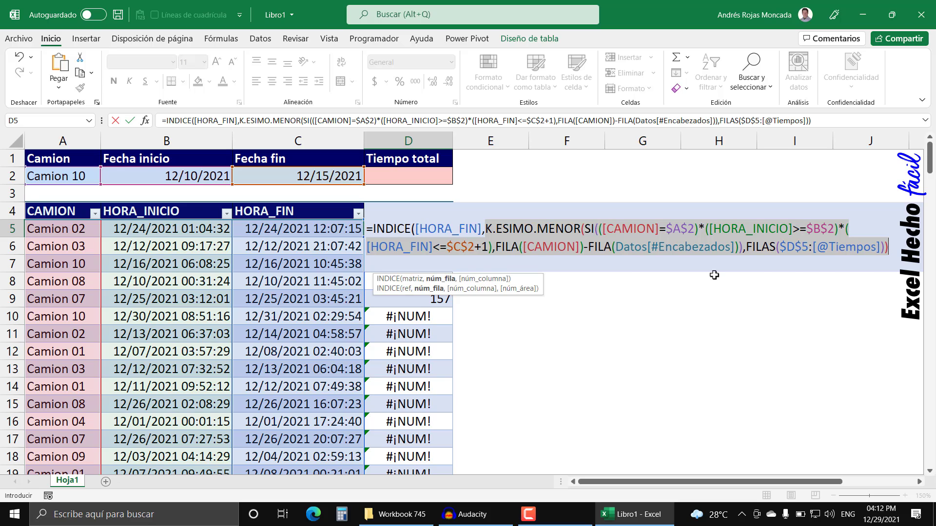
{"action": "left_click", "coordinate": [886, 247]}
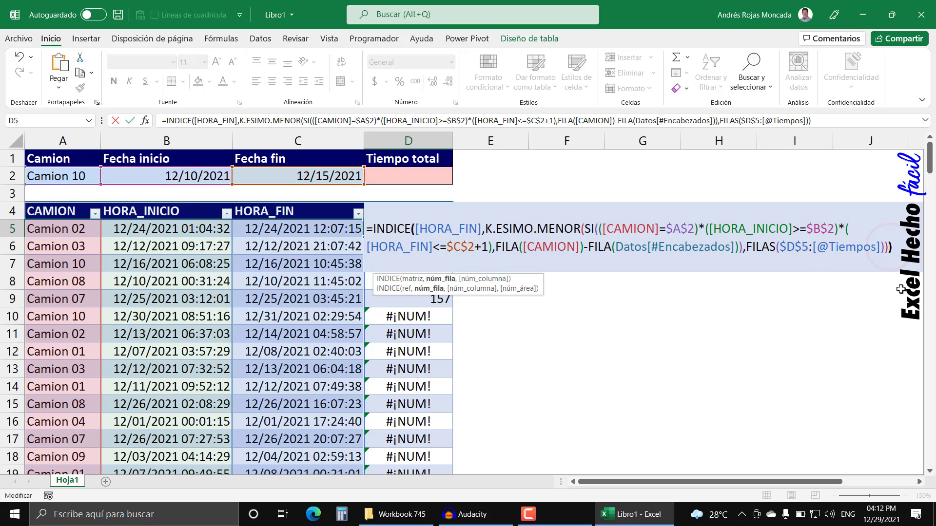
{"action": "type", "text": ")"}
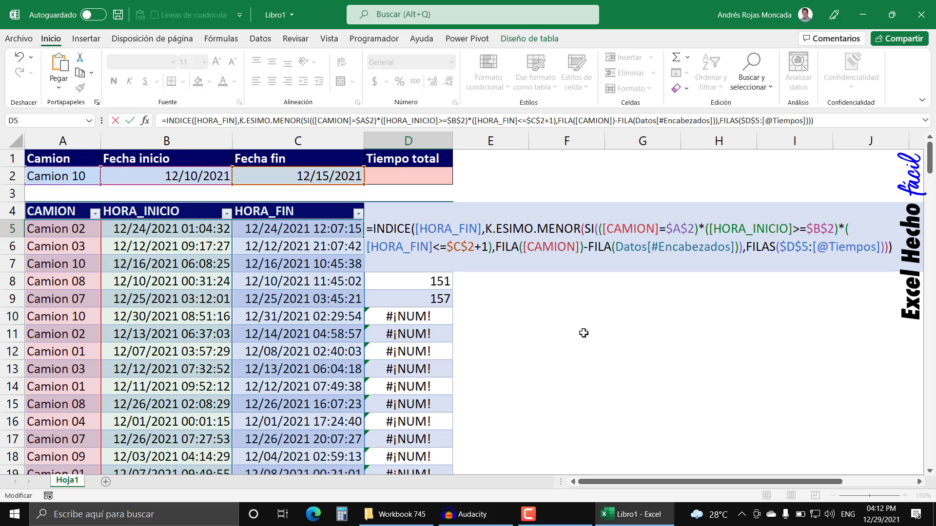
Step: Subtract a second INDICE over the HORA_INICIO column, using the copied K.ESIMO.MENOR expression as núm_fila, and enter the formula
{"action": "type", "text": "-INDICE("}
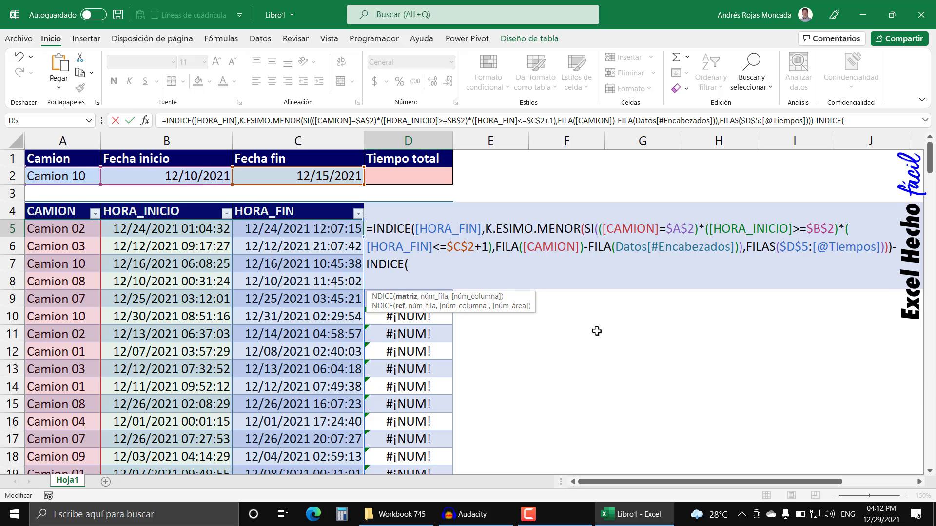
{"action": "left_click", "coordinate": [196, 204]}
{"action": "type", "text": ","}
{"action": "key", "text": "ctrl+v"}
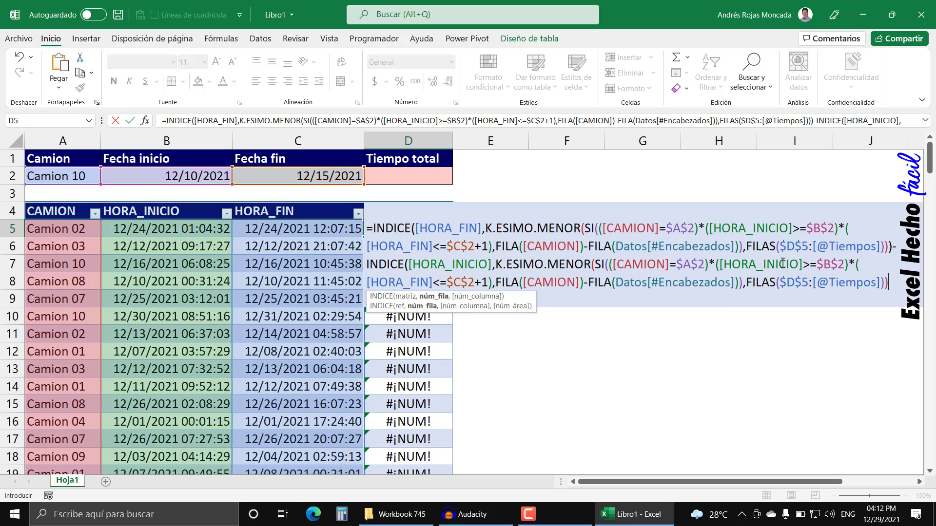
{"action": "type", "text": ")"}
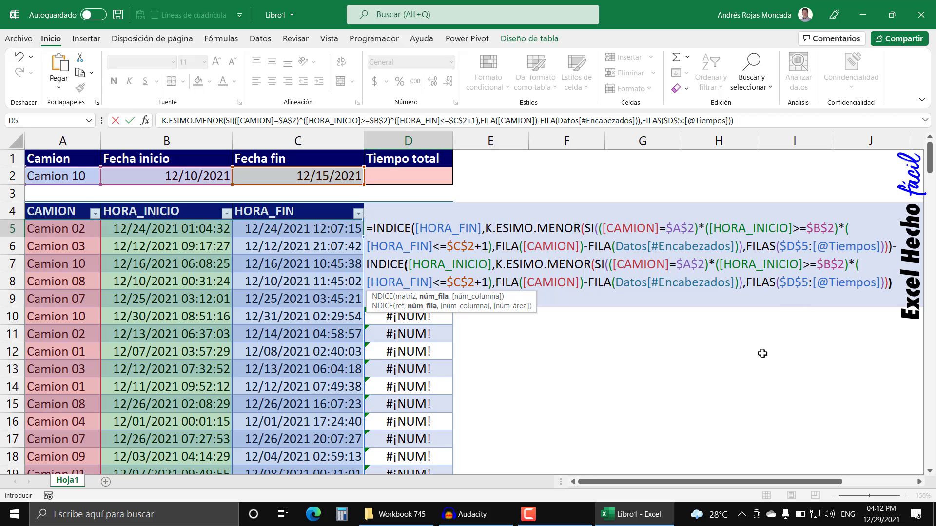
{"action": "key", "text": "Return"}
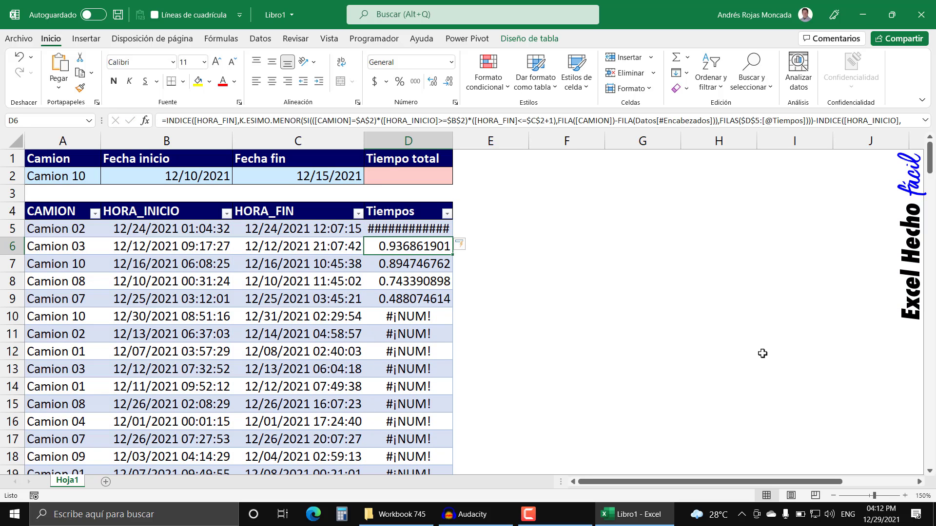
Step: Fit column D's width to its contents and apply the custom number format hh:mm:ss to the Tiempos column
{"action": "double_click", "coordinate": [452, 141]}
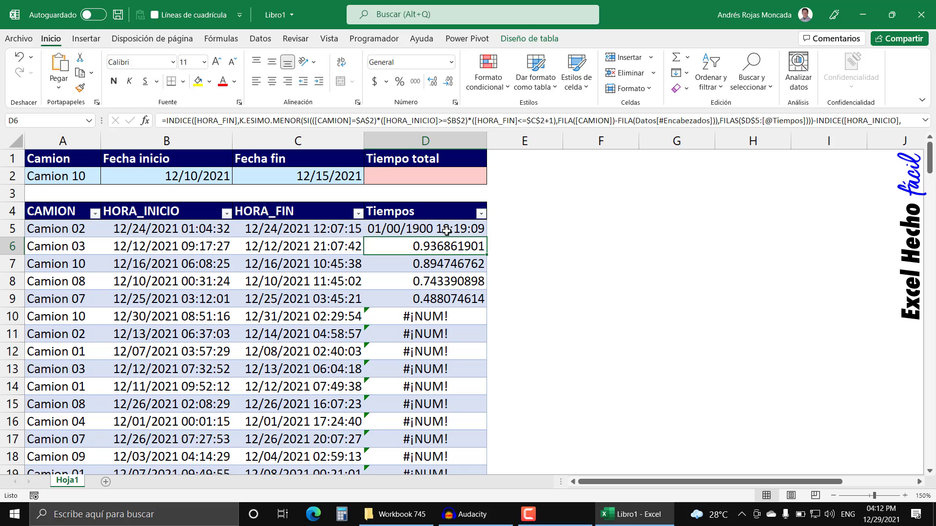
{"action": "left_click", "coordinate": [446, 204]}
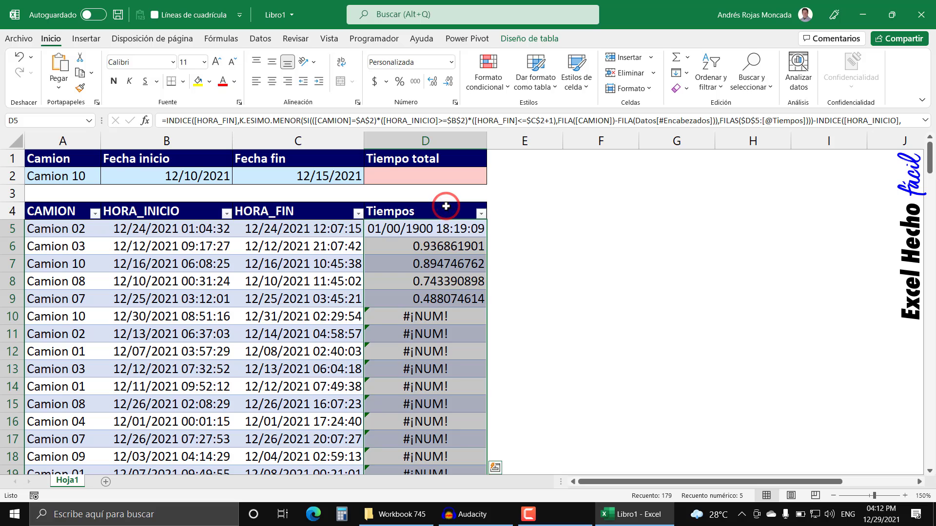
{"action": "left_click", "coordinate": [663, 252]}
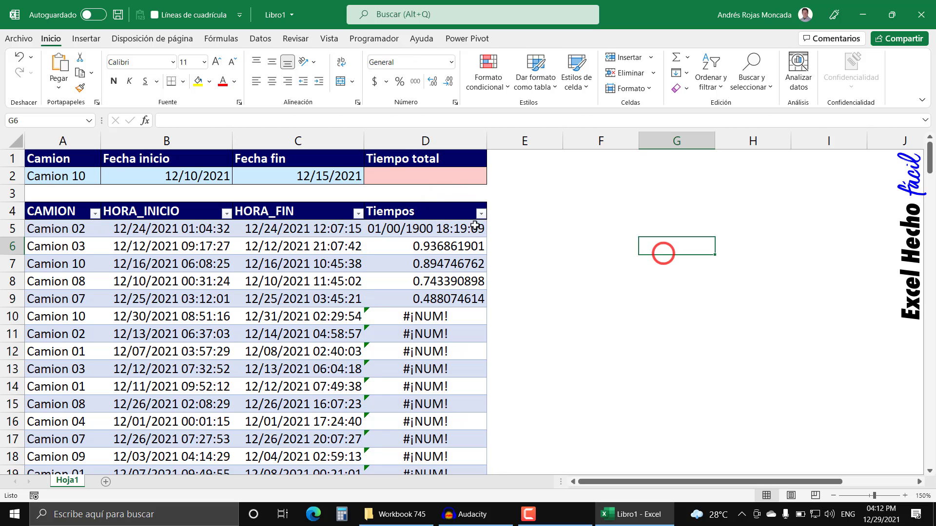
{"action": "left_click", "coordinate": [456, 202]}
{"action": "key", "text": "ctrl+1"}
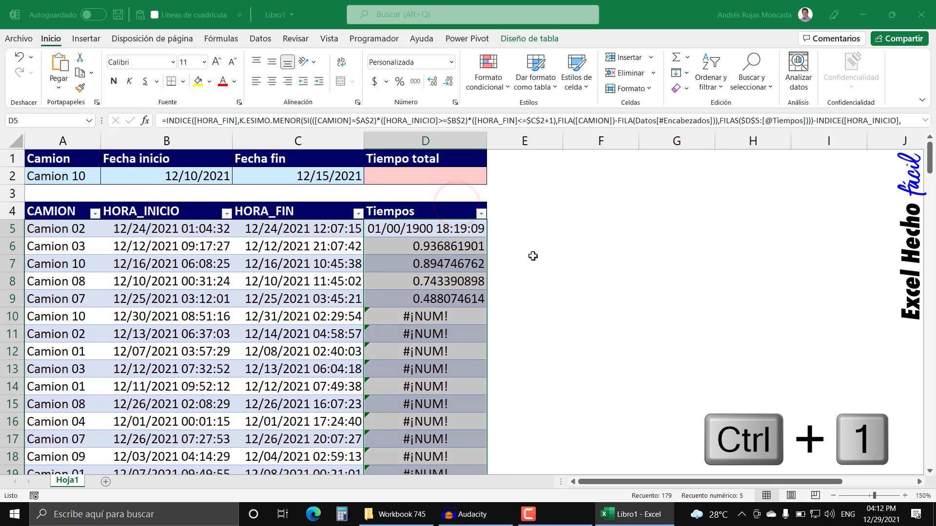
{"action": "left_click_drag", "start_coordinate": [498, 115], "coordinate": [610, 174]}
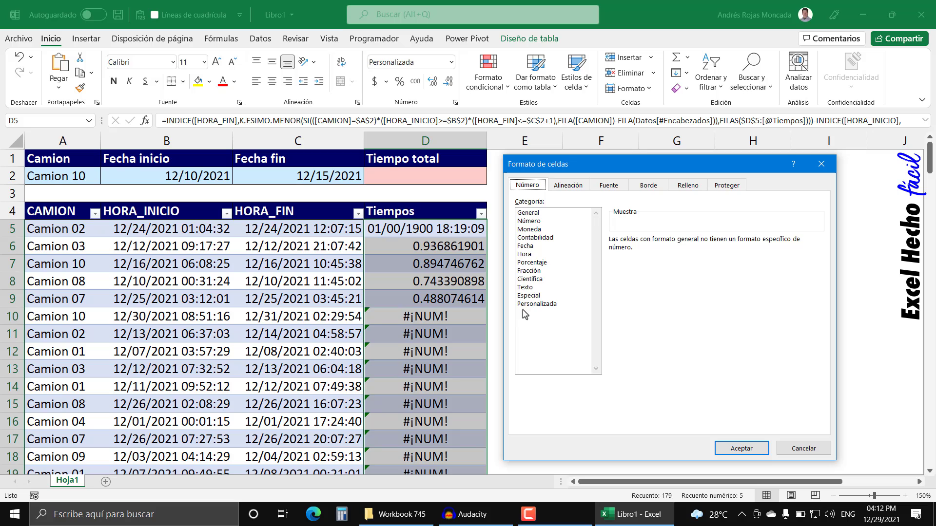
{"action": "left_click", "coordinate": [536, 305]}
{"action": "double_click", "coordinate": [642, 250]}
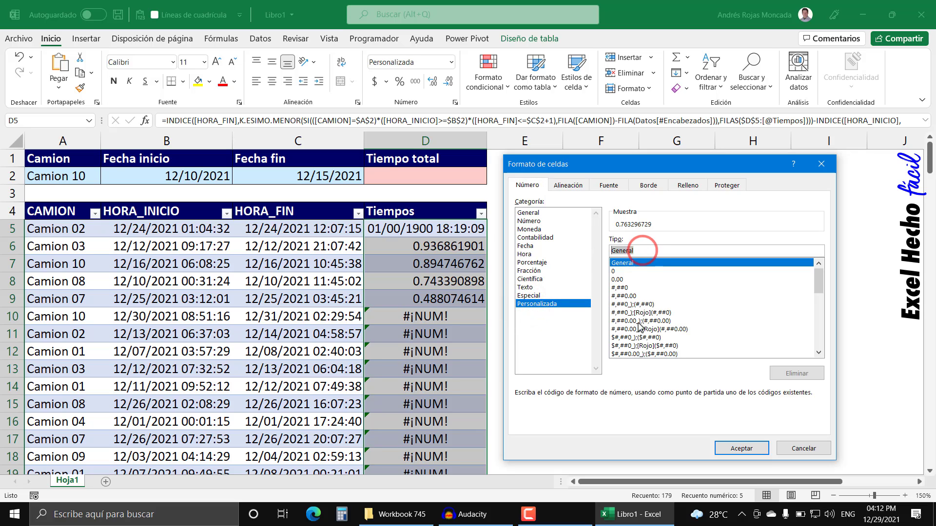
{"action": "type", "text": "hh"}
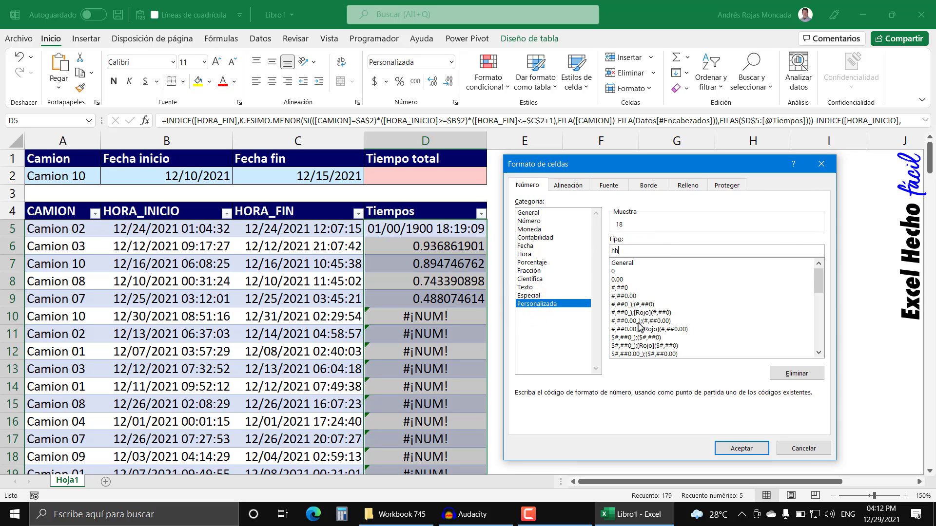
{"action": "type", "text": ":mm:ss"}
{"action": "key", "text": "Return"}
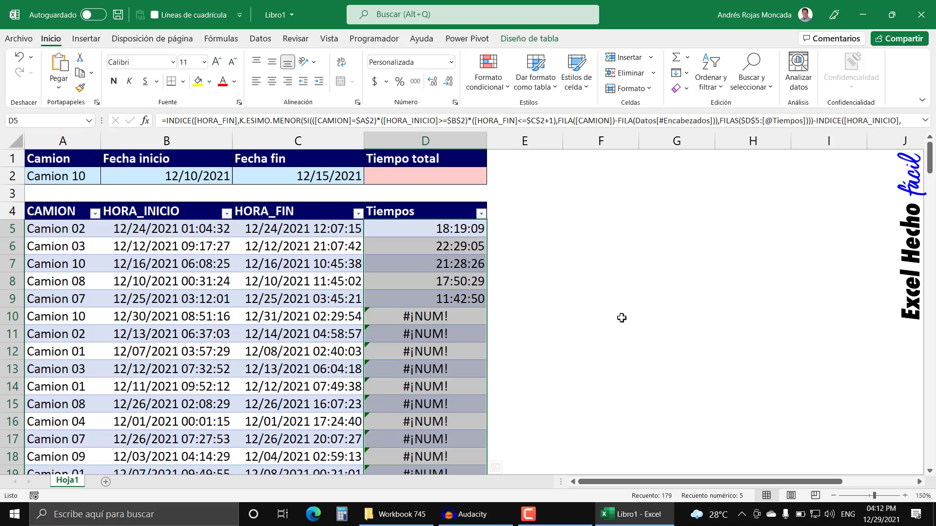
Step: Examine the calculated times in D5 through D9 and the result in D10
{"action": "left_click", "coordinate": [460, 233]}
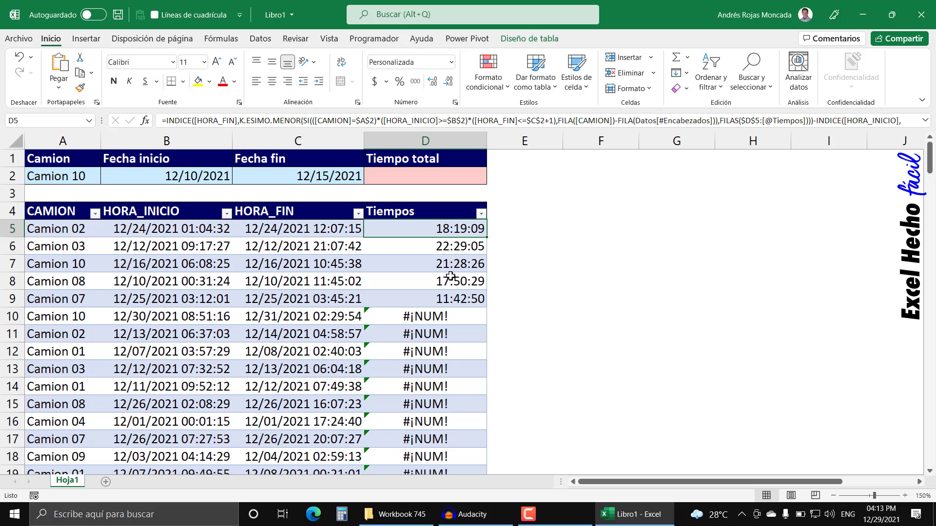
{"action": "left_click", "coordinate": [449, 247]}
{"action": "left_click", "coordinate": [446, 265]}
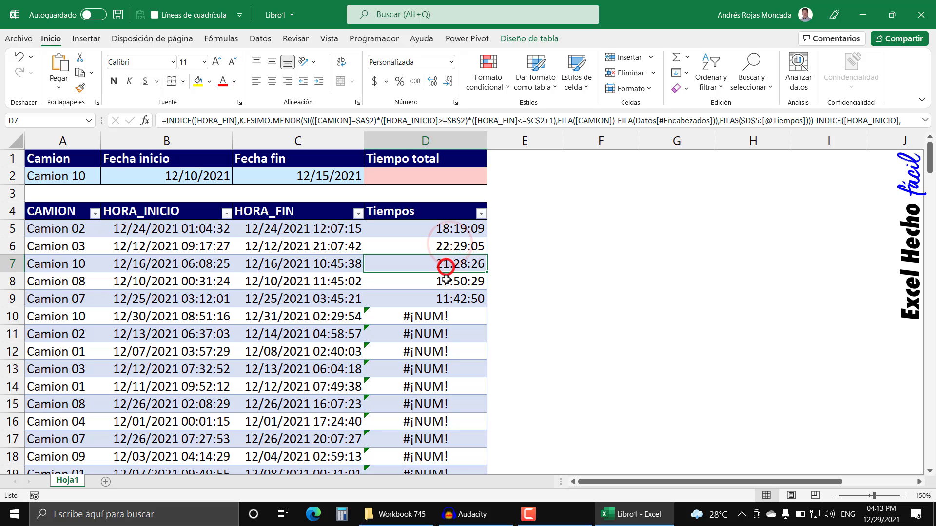
{"action": "left_click", "coordinate": [443, 280]}
{"action": "left_click", "coordinate": [443, 296]}
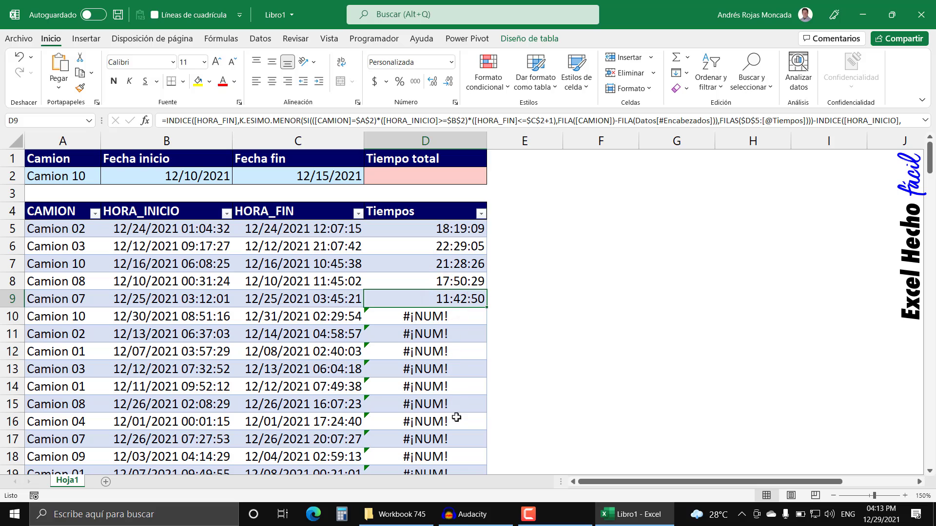
{"action": "left_click", "coordinate": [441, 318]}
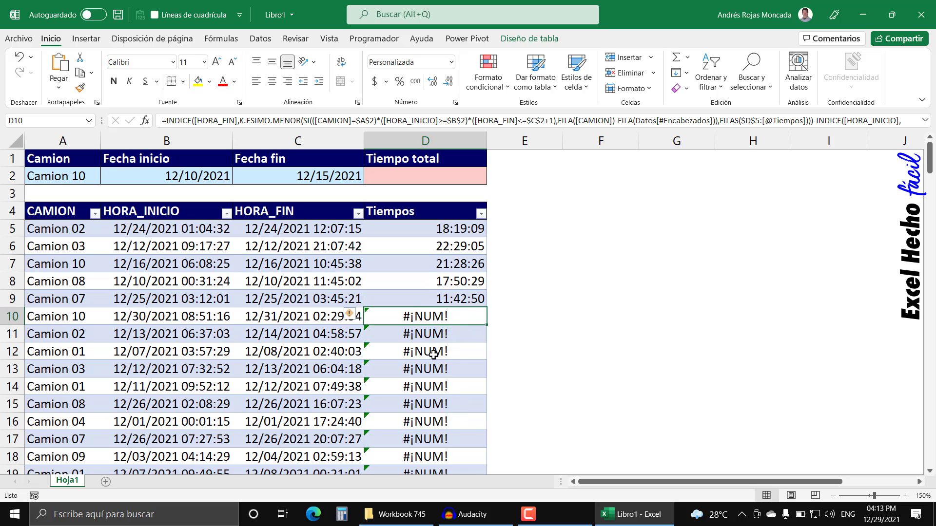
Step: Insert the SI.ERROR function at the start of the D5 formula, before the first INDICE
{"action": "left_click", "coordinate": [452, 231]}
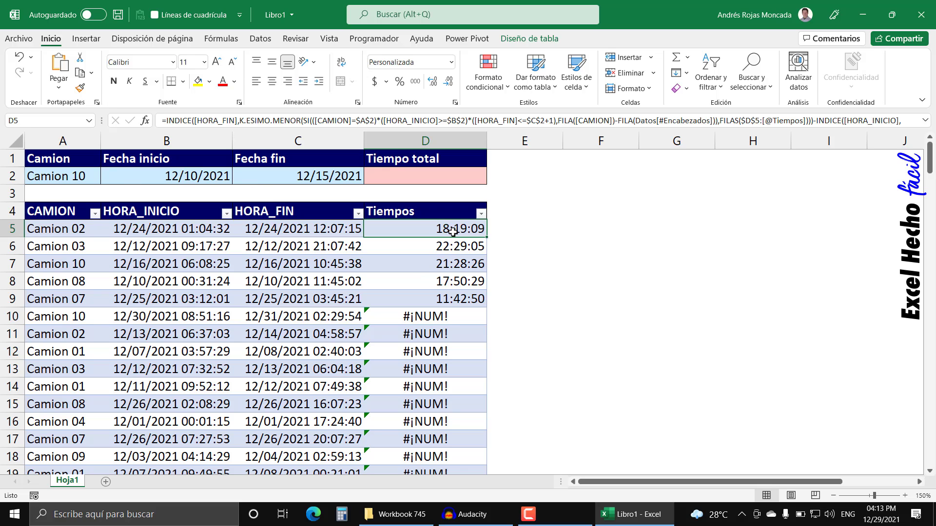
{"action": "key", "text": "F2"}
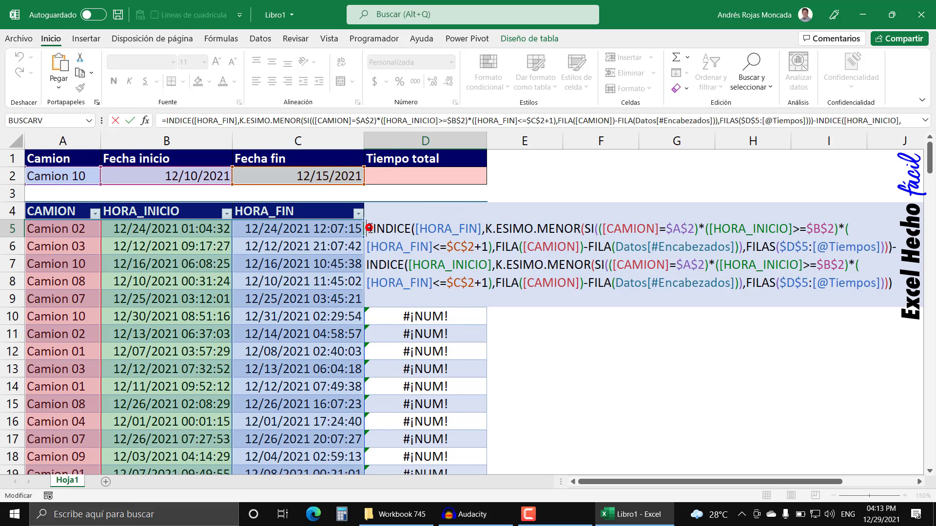
{"action": "left_click", "coordinate": [376, 230]}
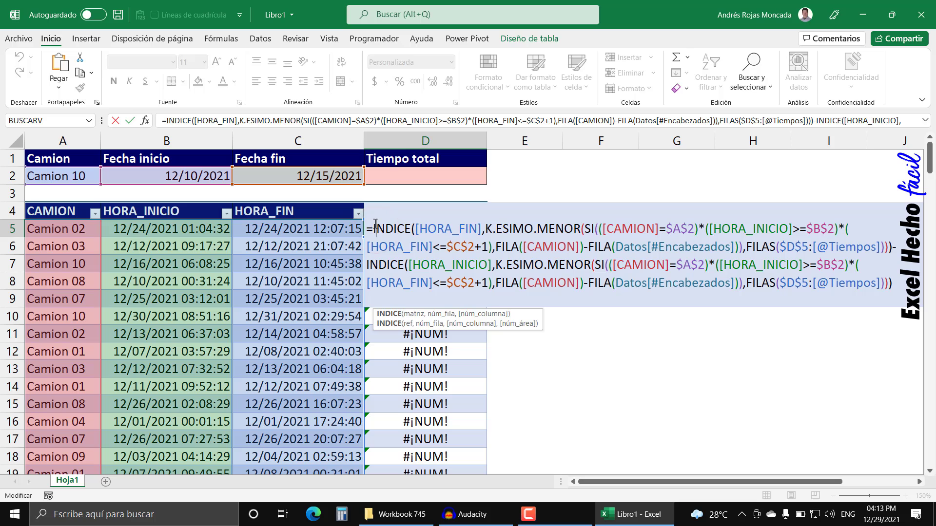
{"action": "type", "text": "s"}
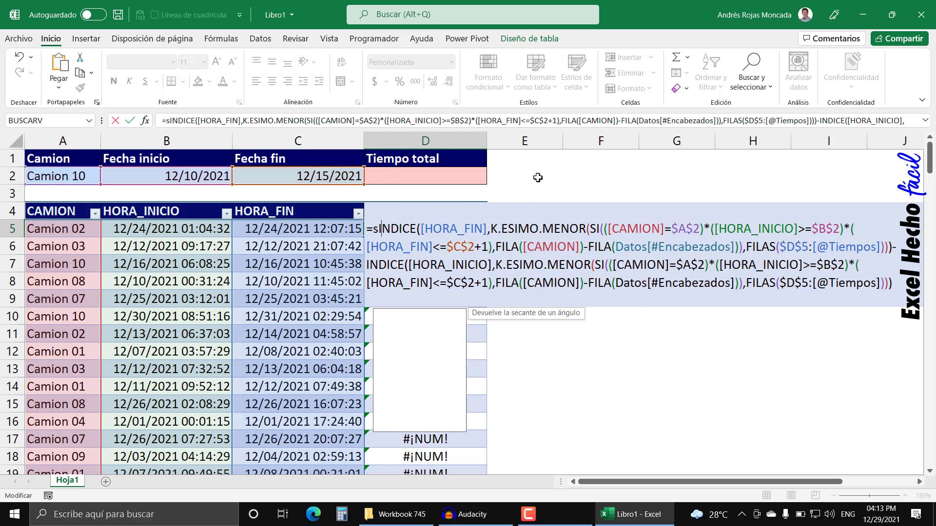
{"action": "type", "text": "i"}
{"action": "key", "text": "Down"}
{"action": "key", "text": "Down"}
{"action": "key", "text": "Tab"}
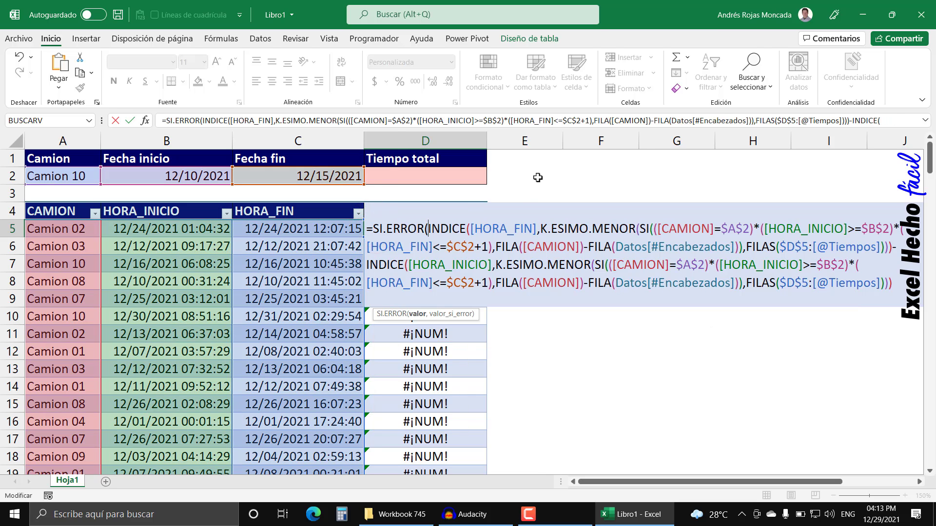
Step: Complete SI.ERROR with "" as valor_si_error, enter the formula, and fit column D's width to its contents
{"action": "left_click", "coordinate": [416, 313]}
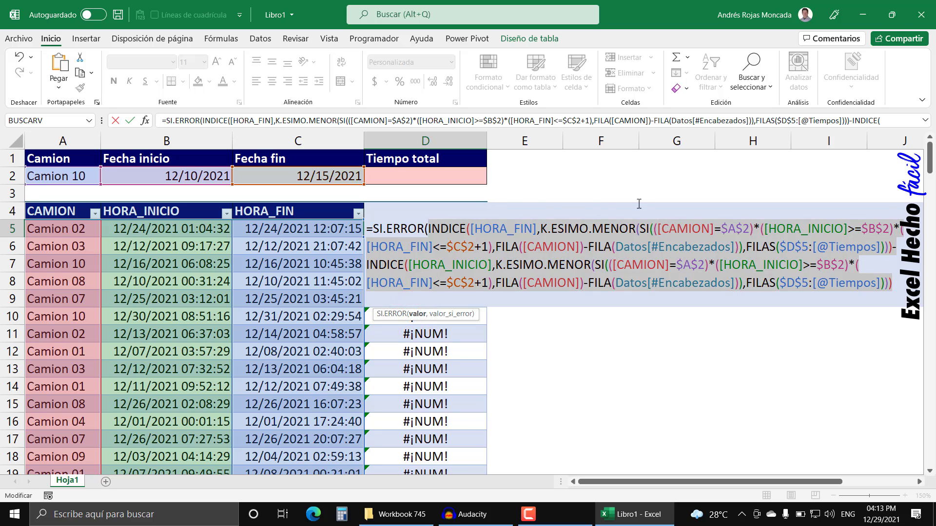
{"action": "left_click", "coordinate": [897, 284]}
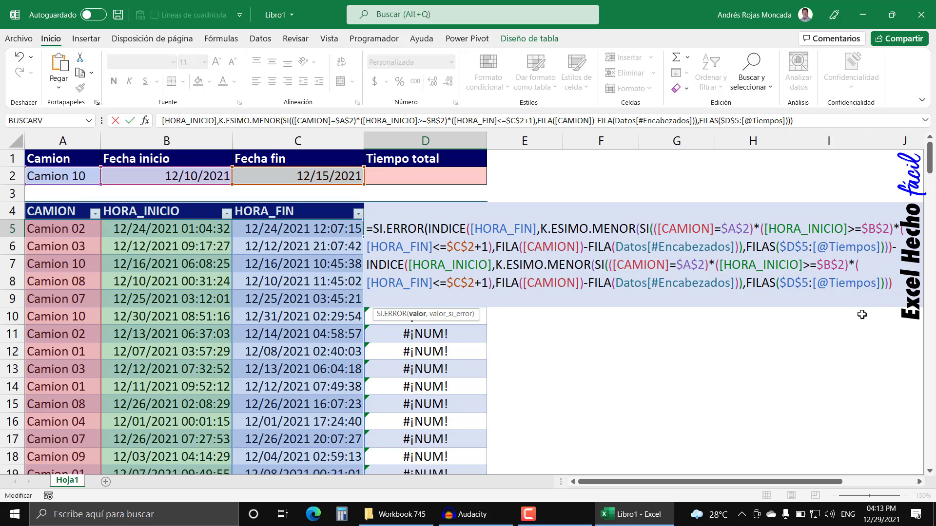
{"action": "type", "text": ",\"\")"}
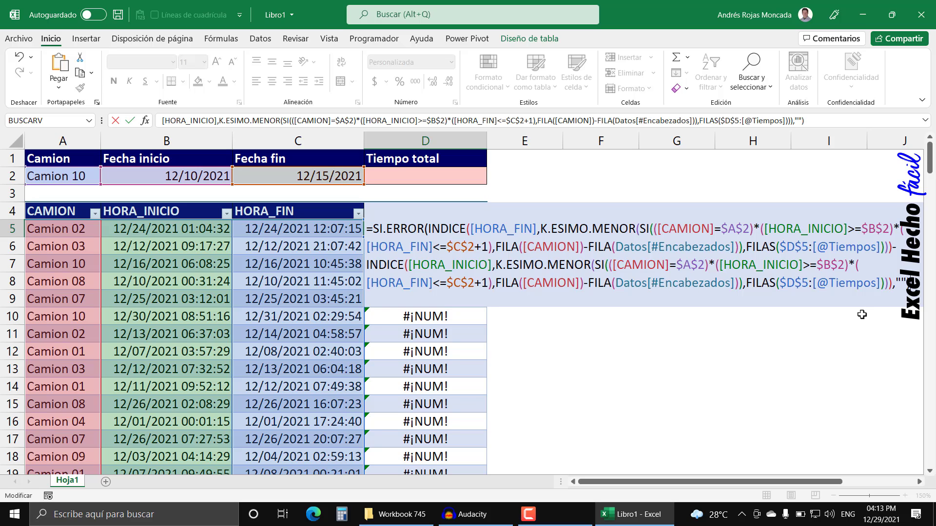
{"action": "key", "text": "Return"}
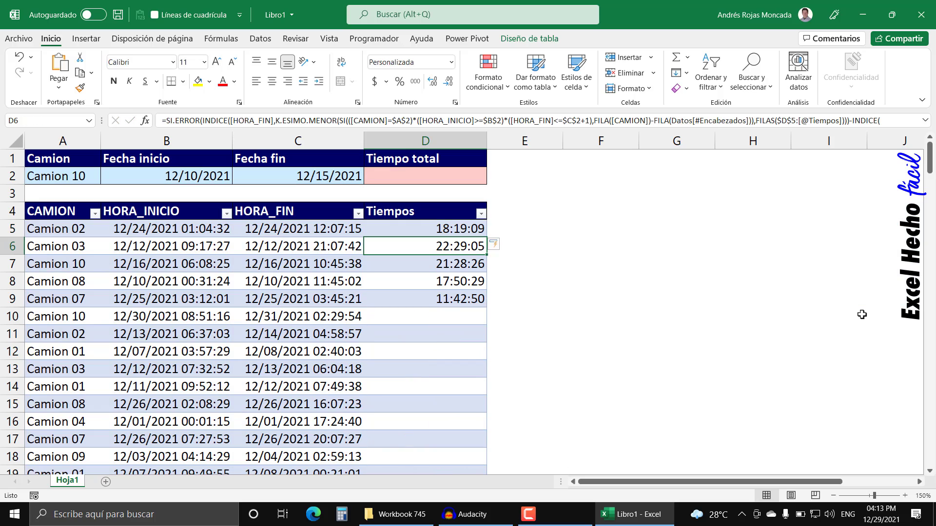
{"action": "double_click", "coordinate": [488, 142]}
{"action": "left_click", "coordinate": [408, 227]}
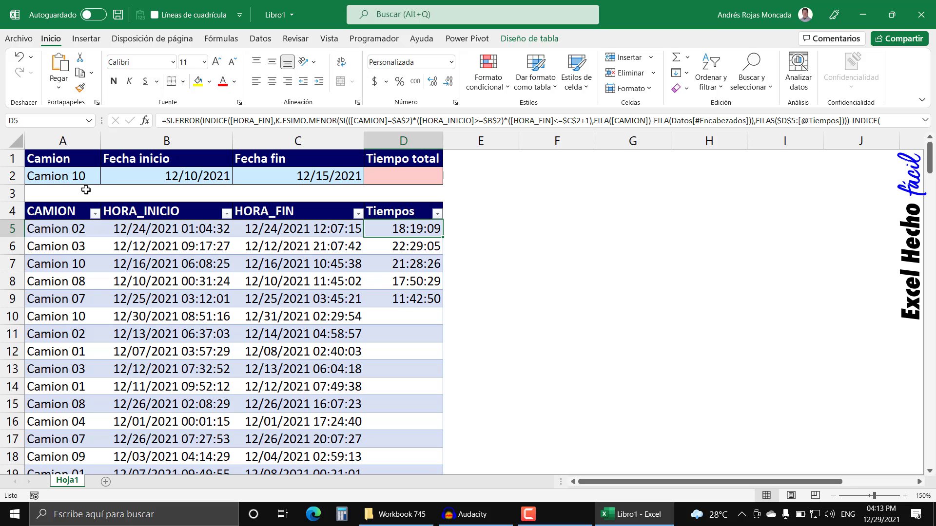
Step: Test the Tiempos formula by choosing Camion 01, Camion 02 and Camion 03 in A2, one after another
{"action": "left_click", "coordinate": [74, 177]}
{"action": "left_click", "coordinate": [102, 178]}
{"action": "scroll", "coordinate": [103, 204], "scroll_direction": "up", "scroll_amount": 3}
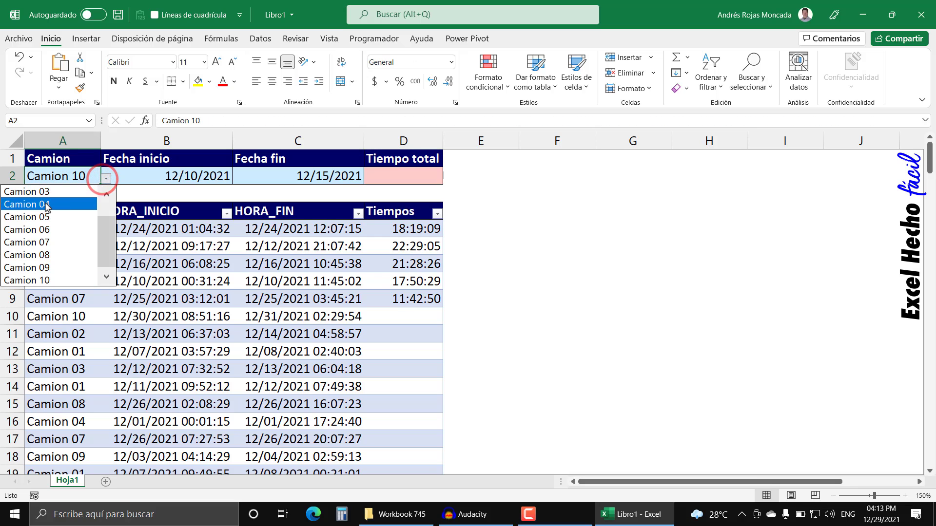
{"action": "left_click", "coordinate": [64, 190]}
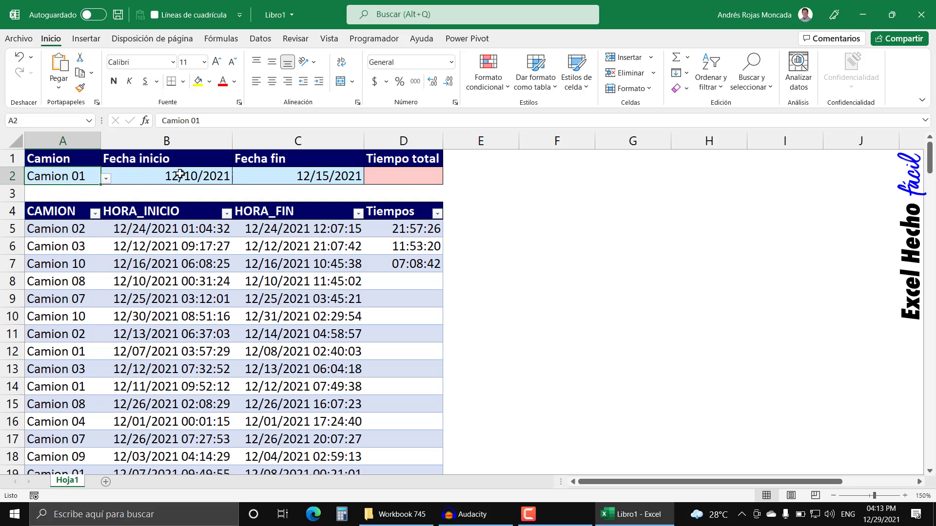
{"action": "left_click", "coordinate": [106, 179]}
{"action": "left_click", "coordinate": [64, 205]}
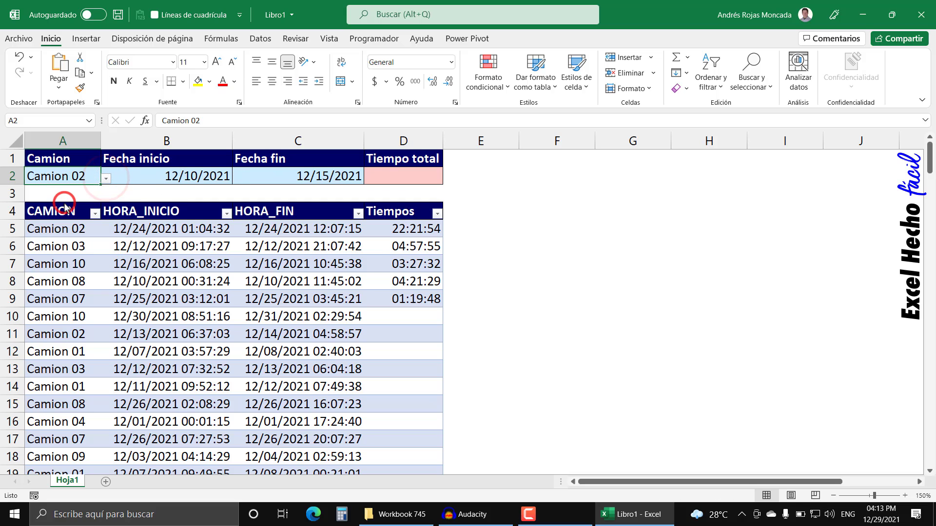
{"action": "left_click", "coordinate": [106, 179]}
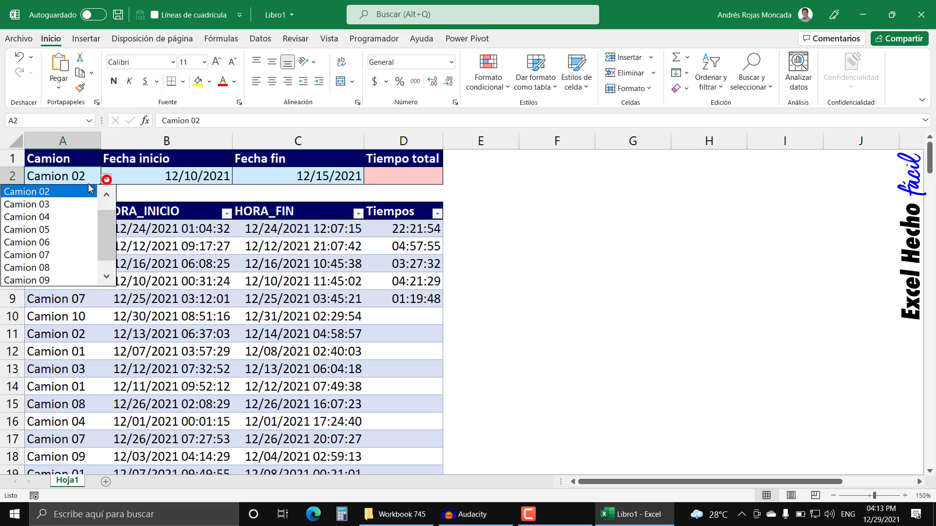
{"action": "left_click", "coordinate": [62, 205]}
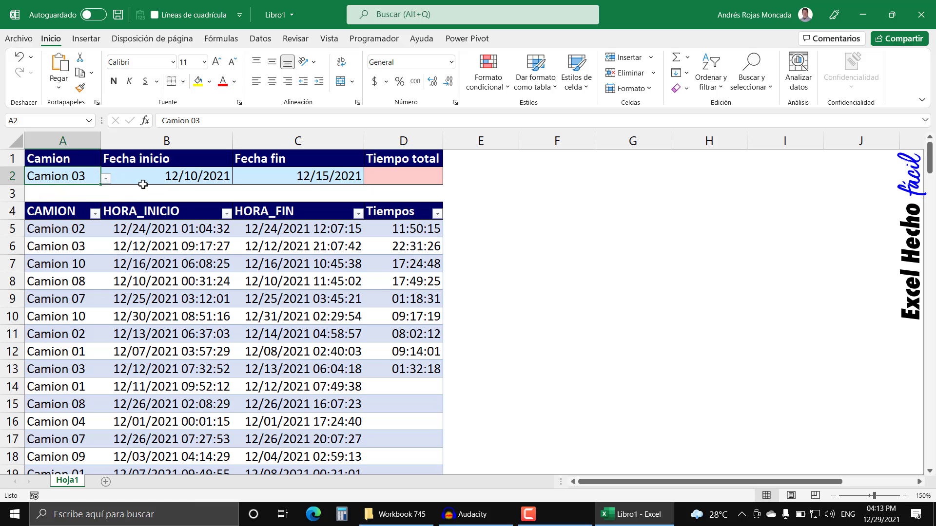
Step: Test Camion 04, Camion 05 and Camion 06 in A2, and return the selection to Camion 10
{"action": "left_click", "coordinate": [111, 180]}
{"action": "left_click", "coordinate": [97, 177]}
{"action": "left_click", "coordinate": [106, 178]}
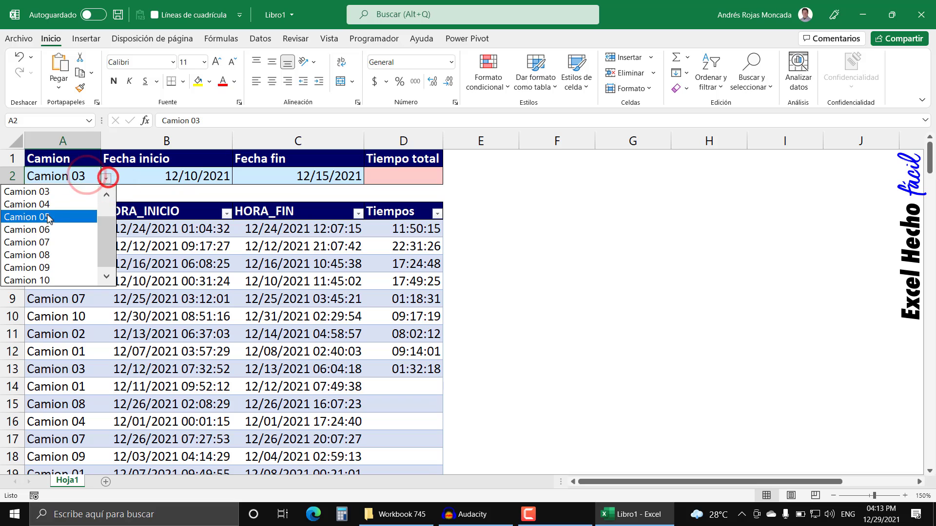
{"action": "left_click", "coordinate": [52, 205]}
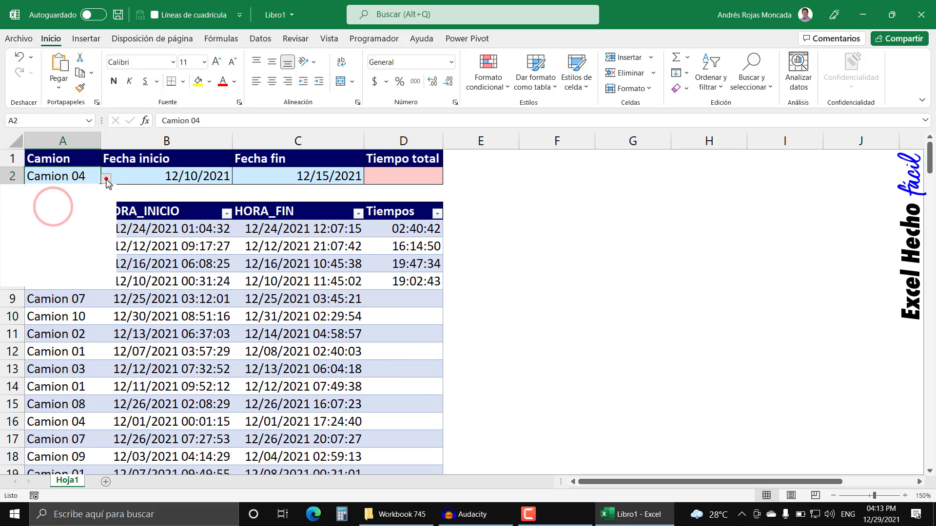
{"action": "left_click", "coordinate": [106, 179]}
{"action": "left_click", "coordinate": [59, 216]}
{"action": "left_click", "coordinate": [105, 178]}
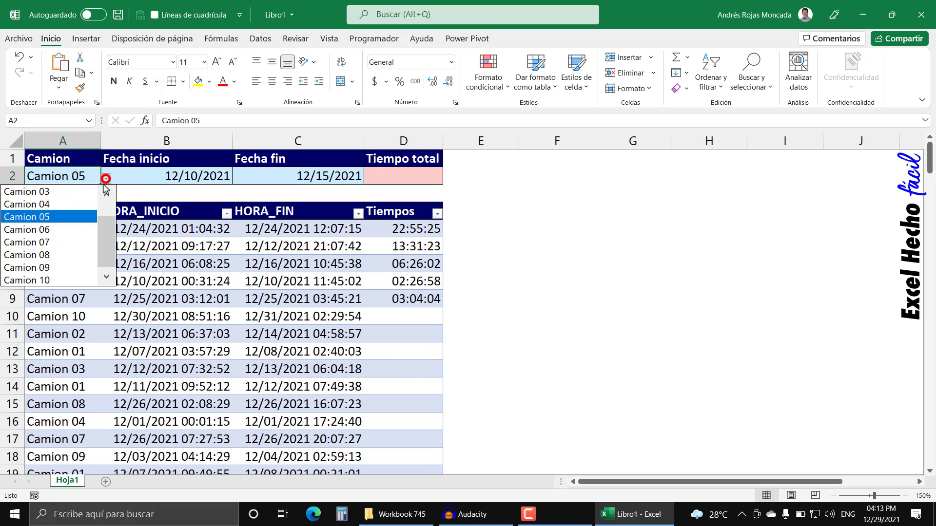
{"action": "left_click", "coordinate": [60, 229]}
{"action": "left_click", "coordinate": [105, 178]}
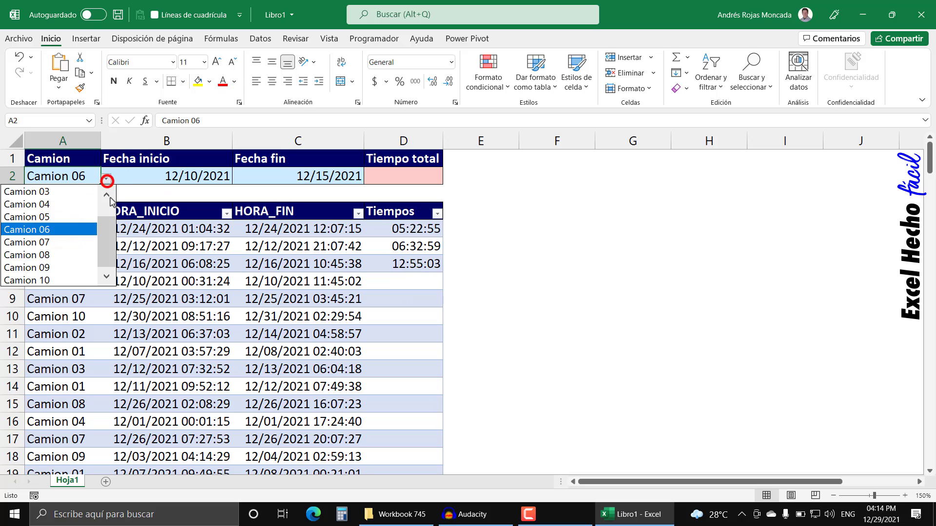
{"action": "left_click_drag", "start_coordinate": [105, 230], "coordinate": [107, 263]}
{"action": "left_click", "coordinate": [47, 279]}
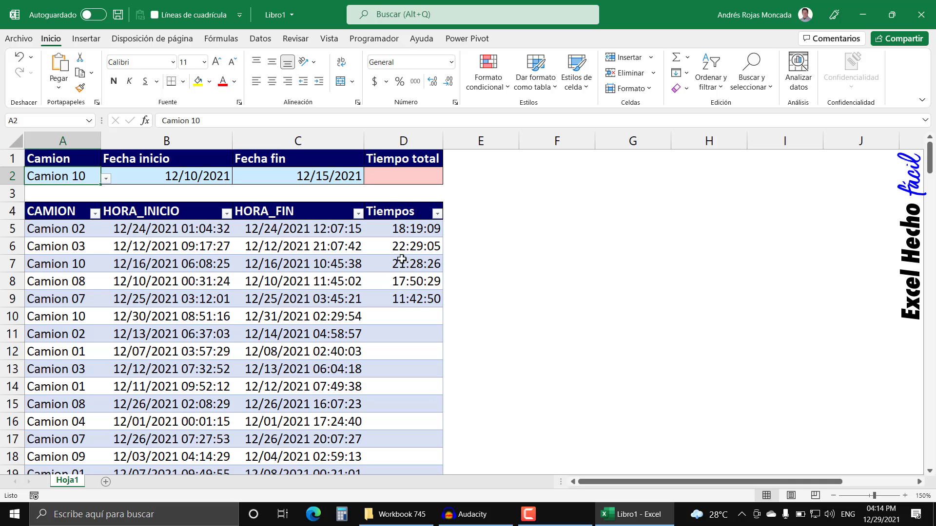
Step: Sum the Datos[Tiempos] column with SUMA in D2 and compare the total with the individual times
{"action": "left_click", "coordinate": [400, 176]}
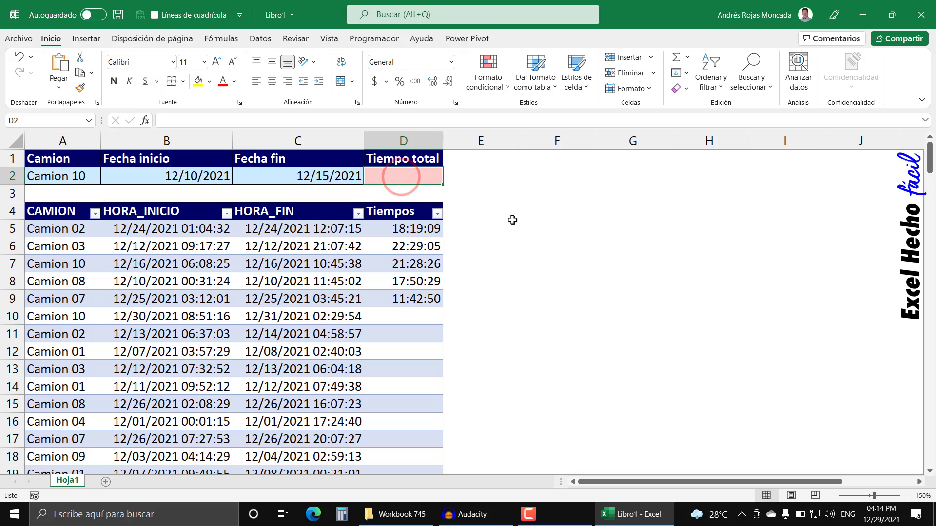
{"action": "type", "text": "=SUMA("}
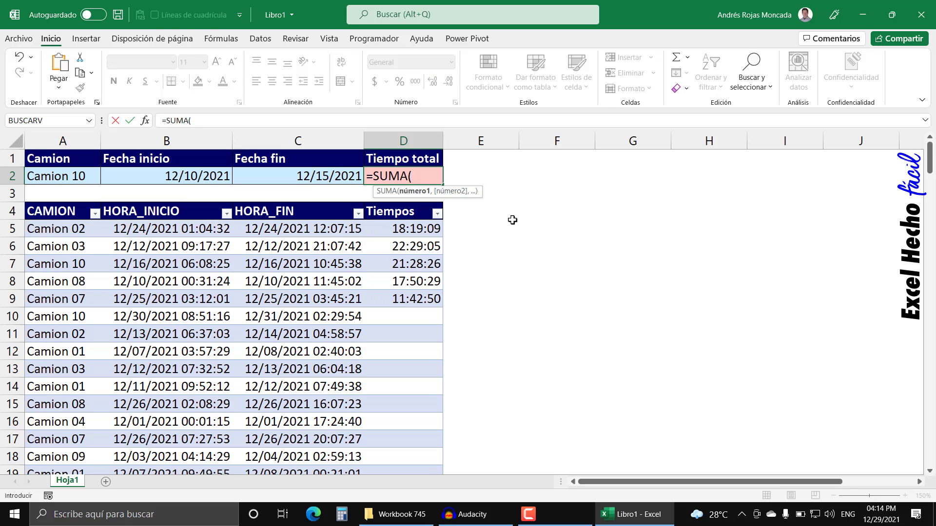
{"action": "left_click", "coordinate": [415, 209]}
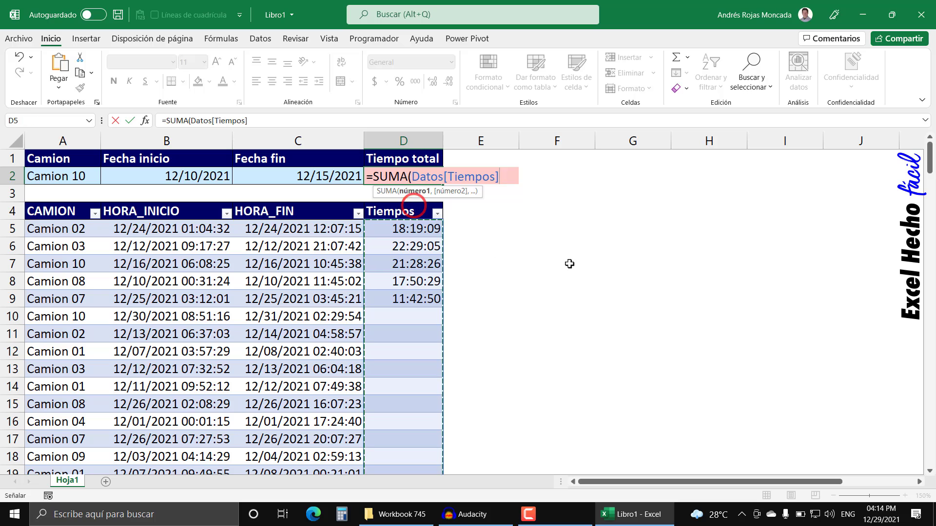
{"action": "type", "text": ")"}
{"action": "key", "text": "Return"}
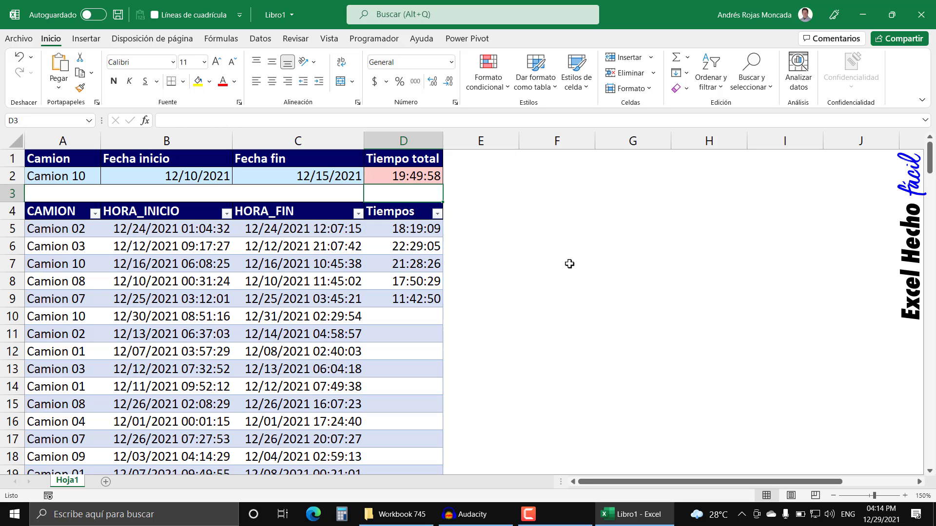
{"action": "left_click", "coordinate": [402, 174]}
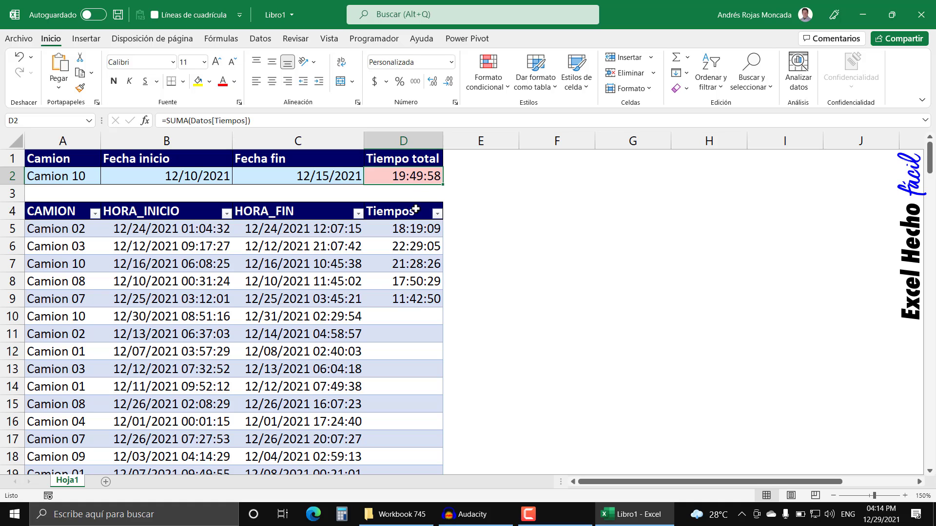
{"action": "left_click", "coordinate": [409, 245]}
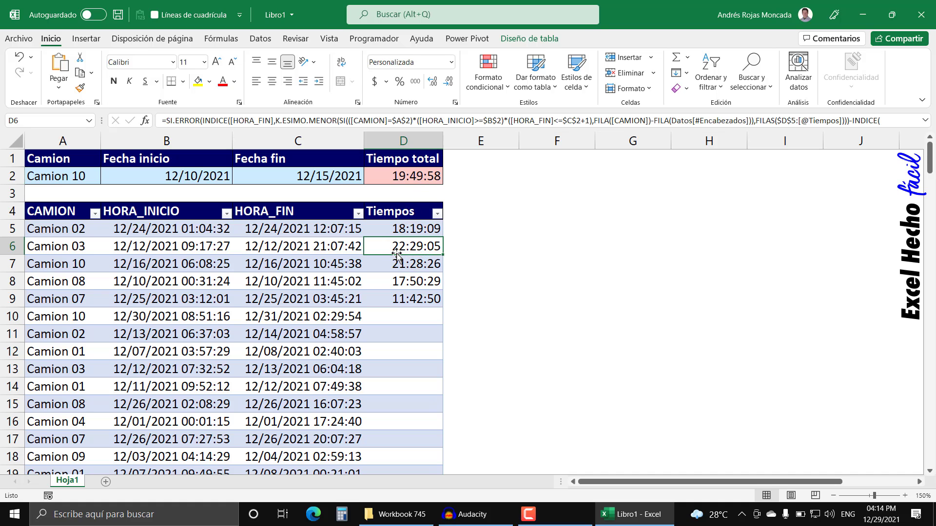
{"action": "left_click", "coordinate": [398, 263]}
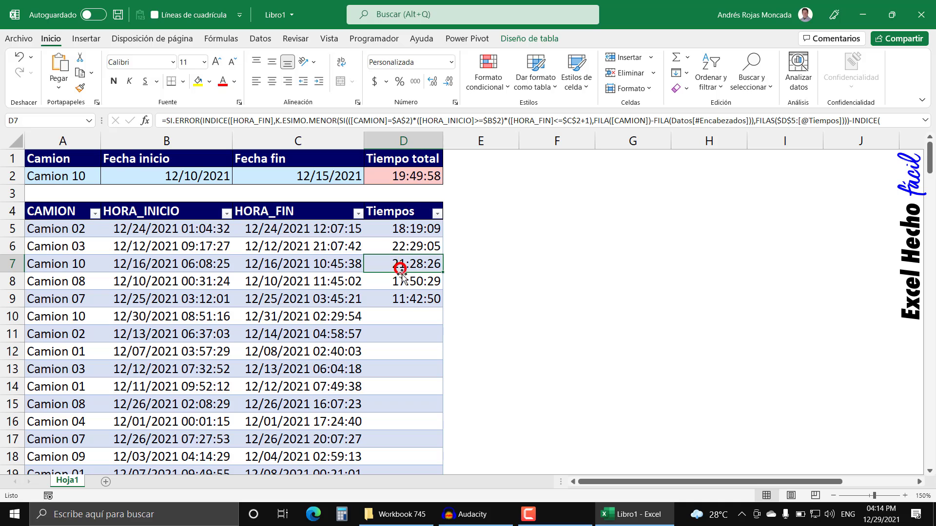
Step: Apply the custom number format [hh]:mm:ss to the Tiempo total in D2
{"action": "left_click", "coordinate": [423, 179]}
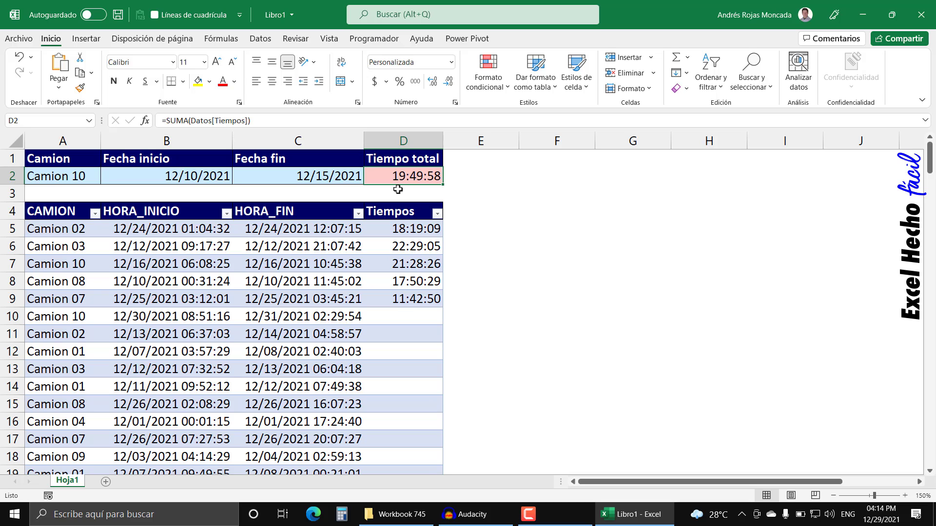
{"action": "key", "text": "ctrl+1"}
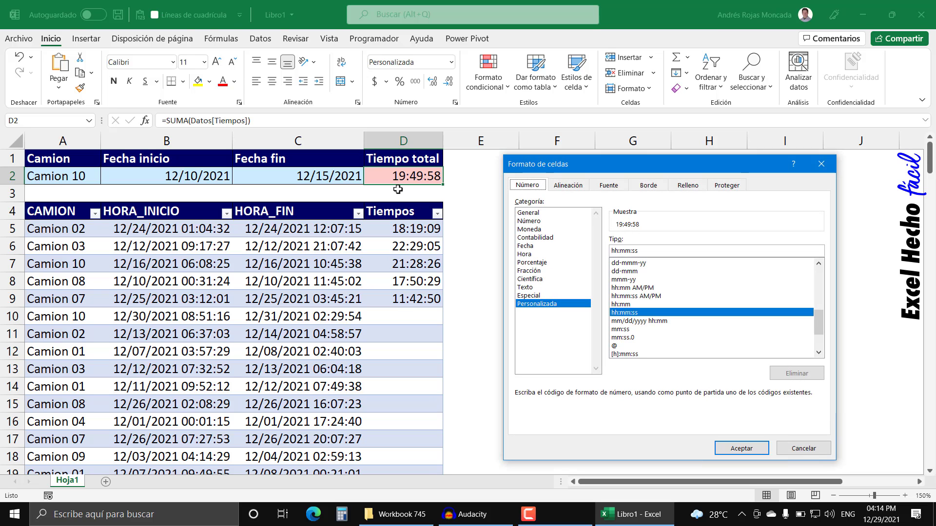
{"action": "left_click_drag", "start_coordinate": [556, 166], "coordinate": [500, 166]}
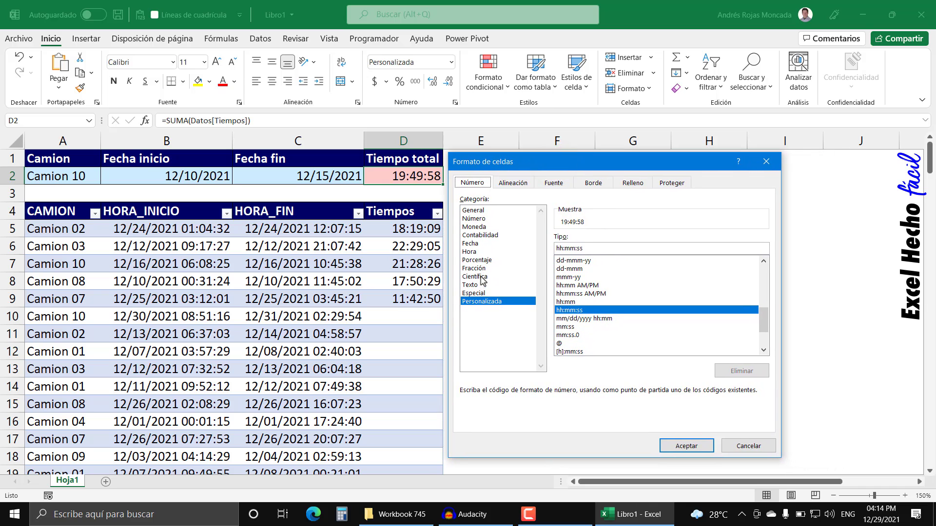
{"action": "left_click", "coordinate": [481, 302]}
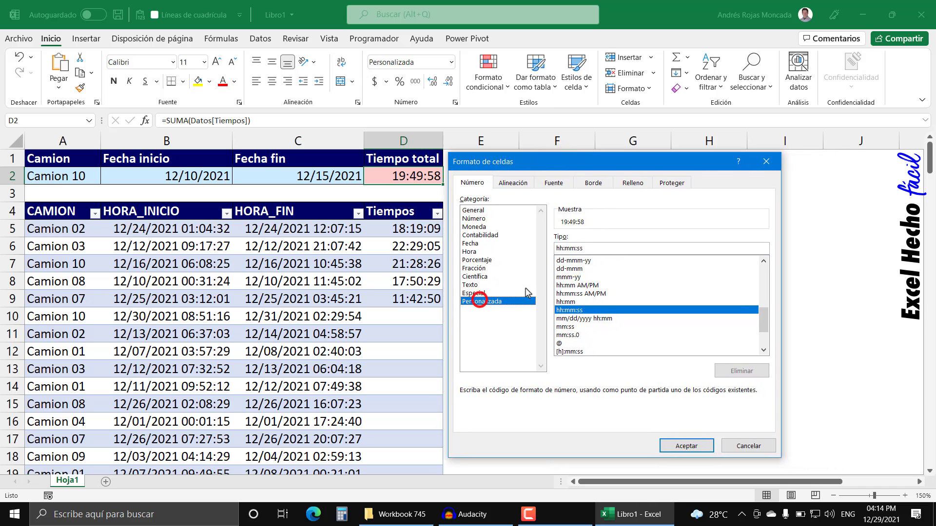
{"action": "left_click", "coordinate": [556, 249]}
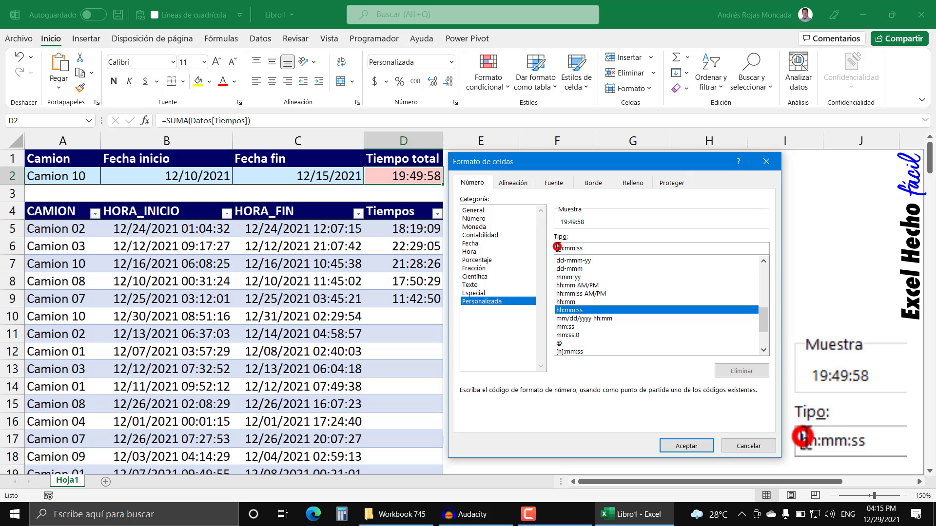
{"action": "type", "text": "["}
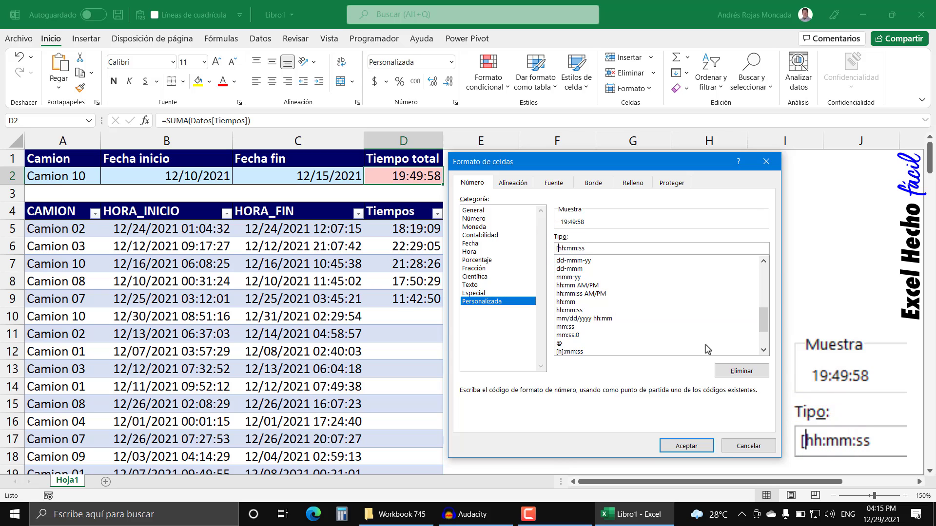
{"action": "left_click", "coordinate": [565, 249]}
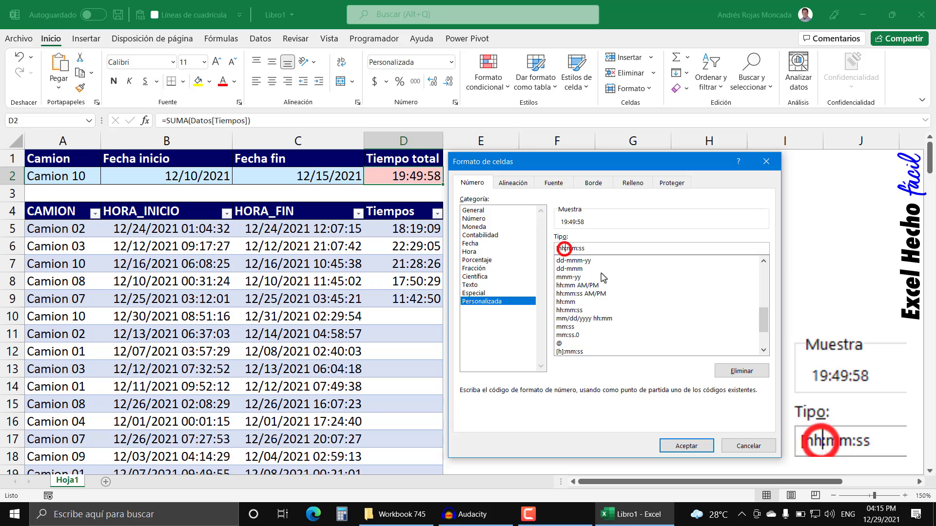
{"action": "type", "text": "]"}
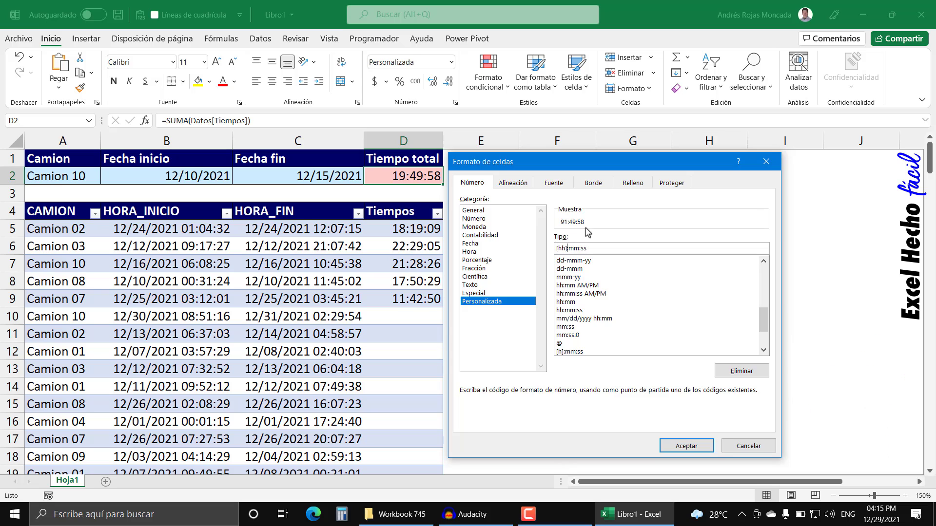
{"action": "left_click", "coordinate": [690, 446]}
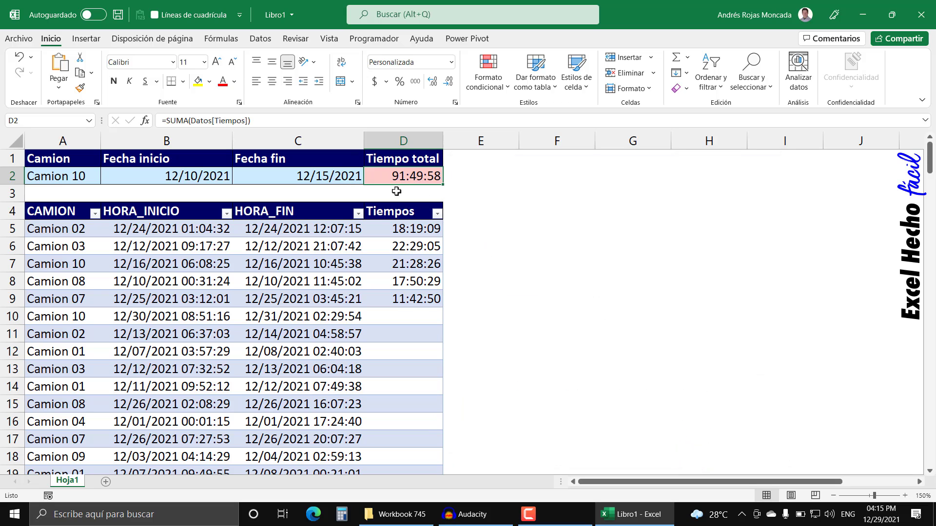
Step: Try the General number format on the Tiempos values from D5 down, and undo it
{"action": "left_click", "coordinate": [398, 228]}
{"action": "key", "text": "ctrl+shift+Down"}
{"action": "left_click", "coordinate": [388, 176]}
{"action": "left_click", "coordinate": [418, 201]}
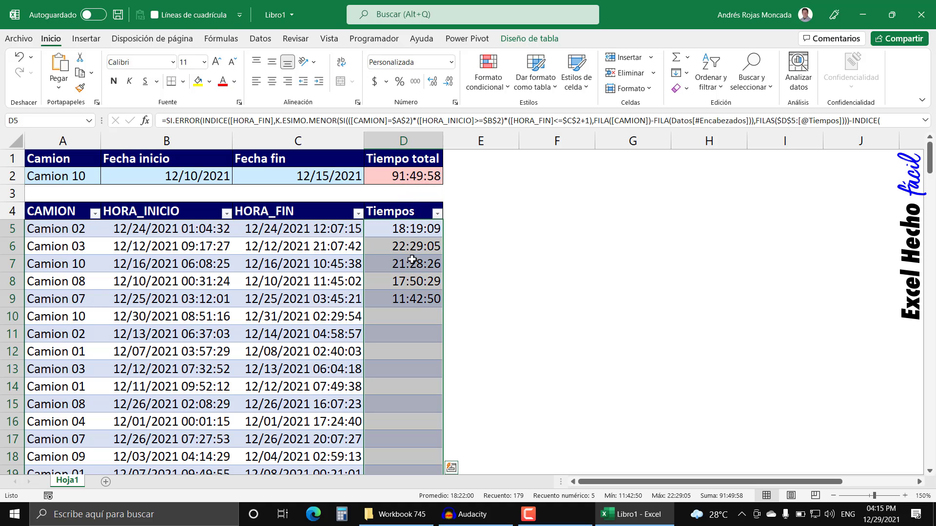
{"action": "key", "text": "ctrl+1"}
{"action": "left_click", "coordinate": [477, 210]}
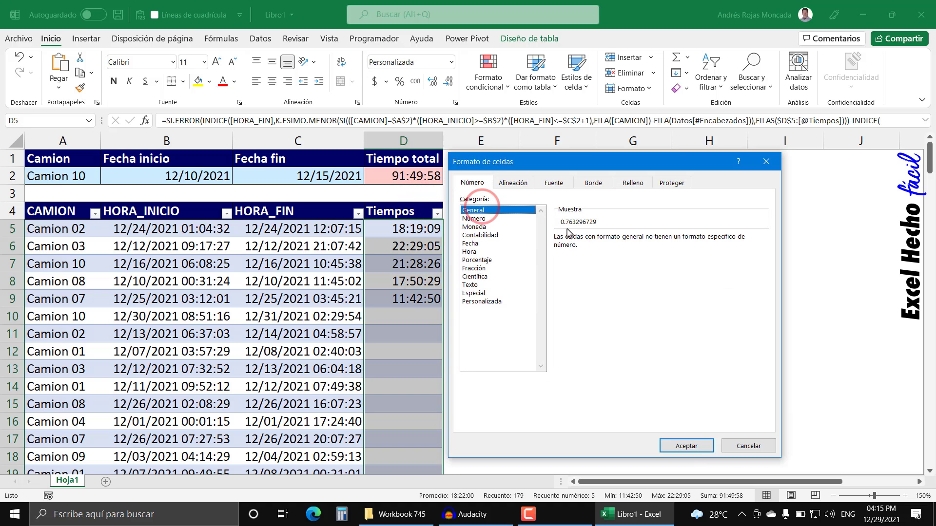
{"action": "left_click", "coordinate": [701, 443]}
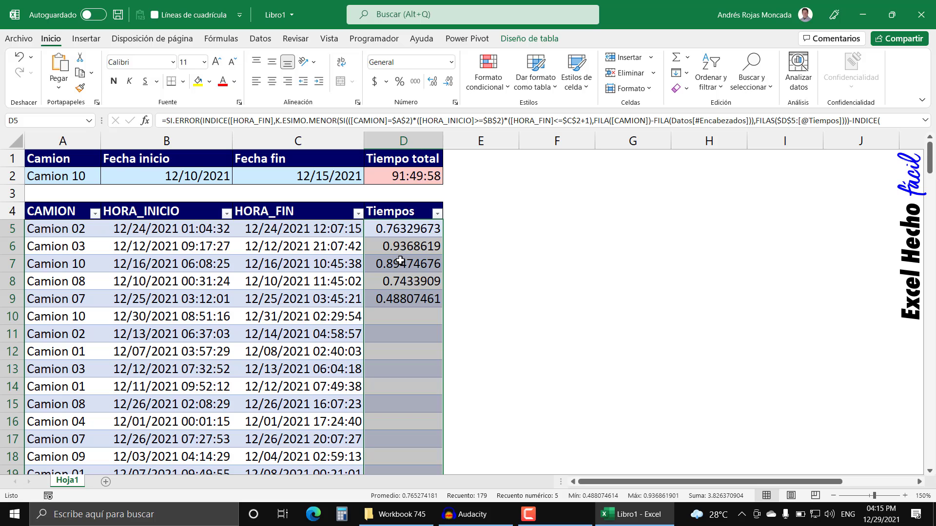
{"action": "key", "text": "ctrl+z"}
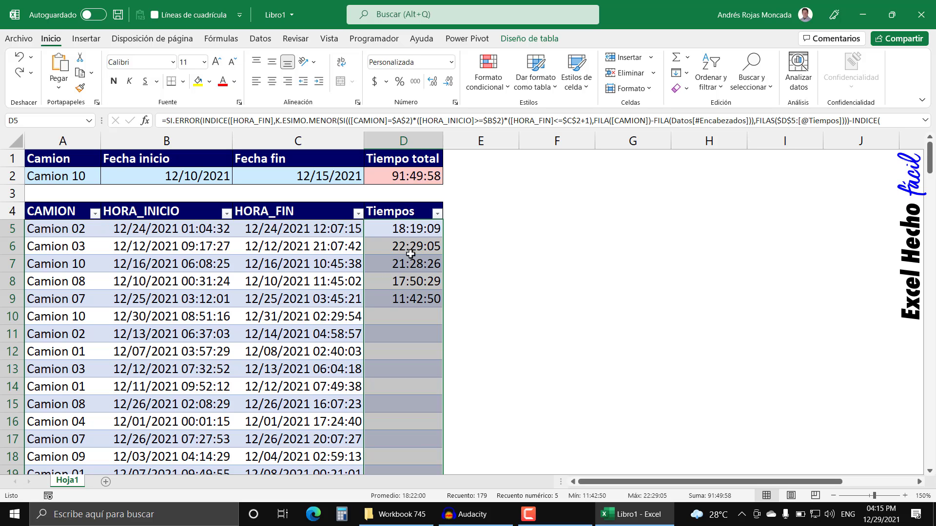
{"action": "left_click", "coordinate": [404, 182]}
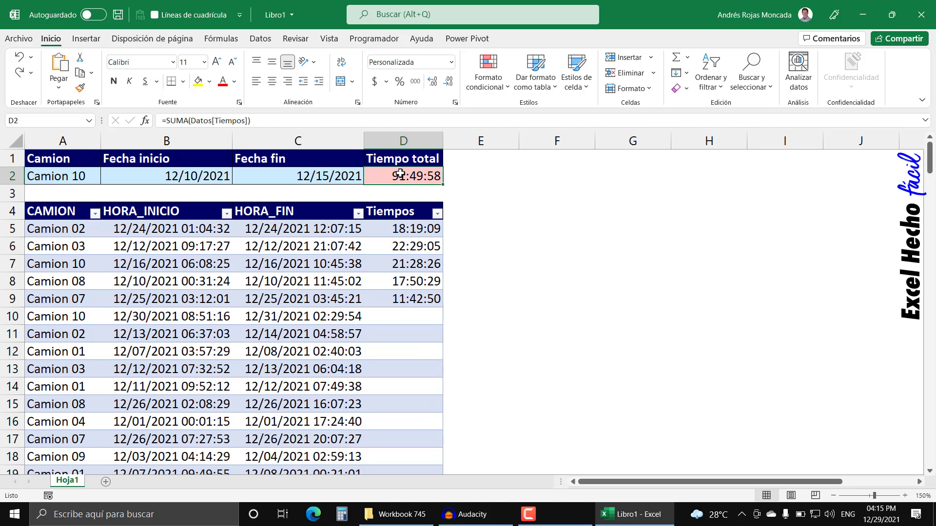
Step: Add a new record for Camion 10 in A184, directly below the table's last row
{"action": "left_click", "coordinate": [324, 215]}
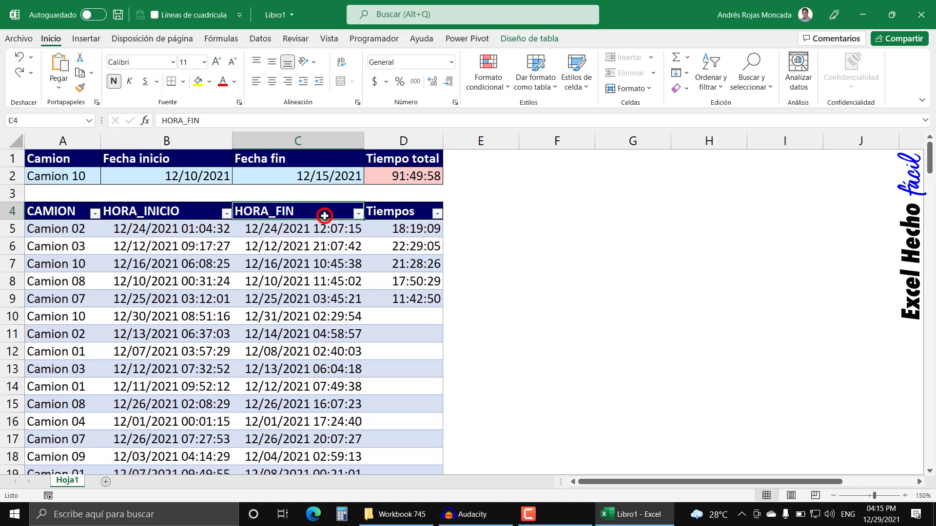
{"action": "key", "text": "ctrl+Down"}
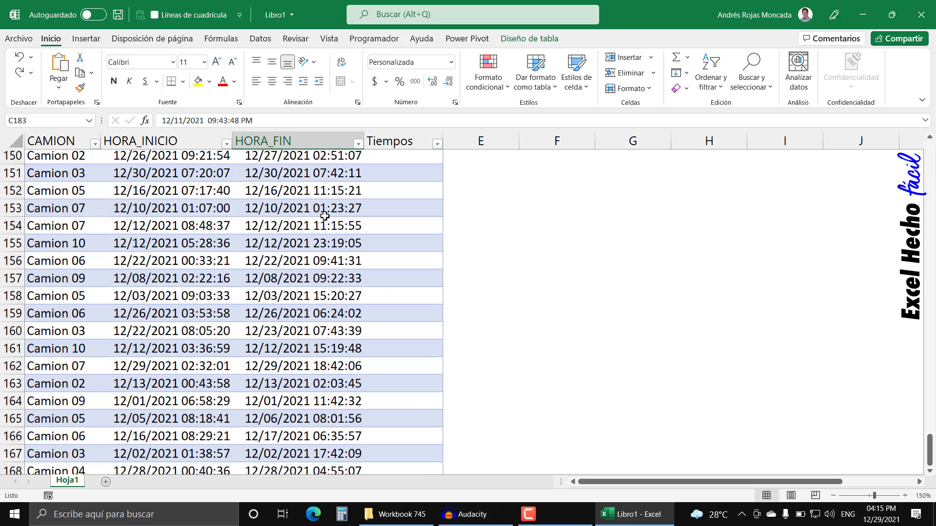
{"action": "left_click", "coordinate": [77, 314]}
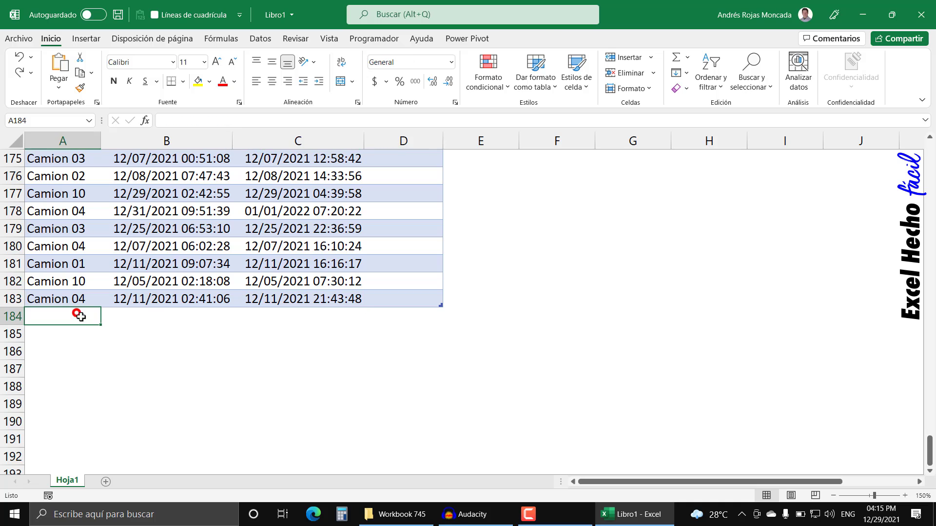
{"action": "type", "text": "Camion"}
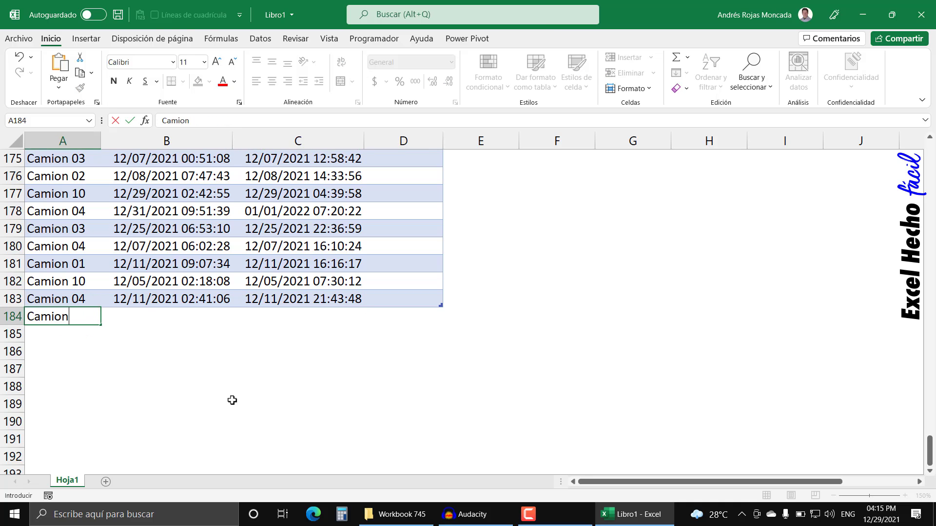
{"action": "type", "text": " 10"}
{"action": "key", "text": "Return"}
Step: Set the new record's HORA_INICIO to 12/13/21 11:00:00 and its HORA_FIN to 12/13/21 13:00:00
{"action": "key", "text": "Up"}
{"action": "key", "text": "Right"}
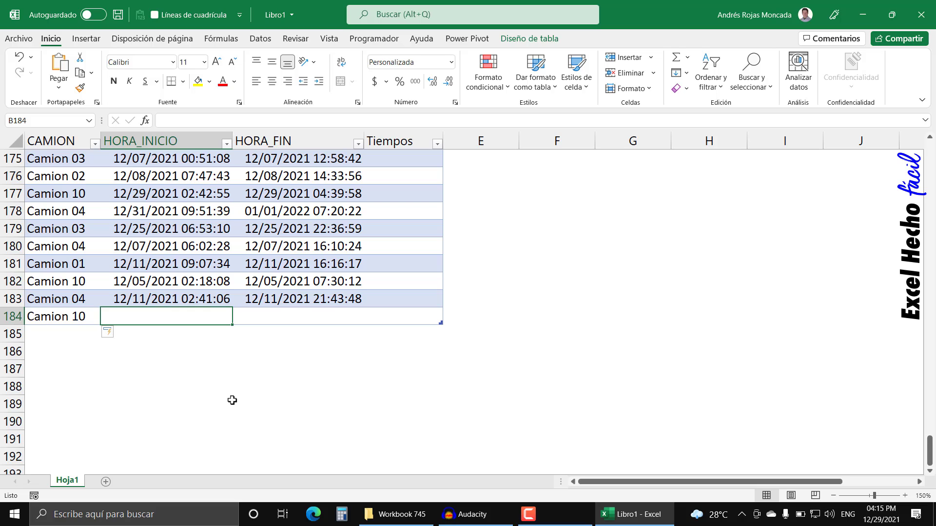
{"action": "type", "text": "12"}
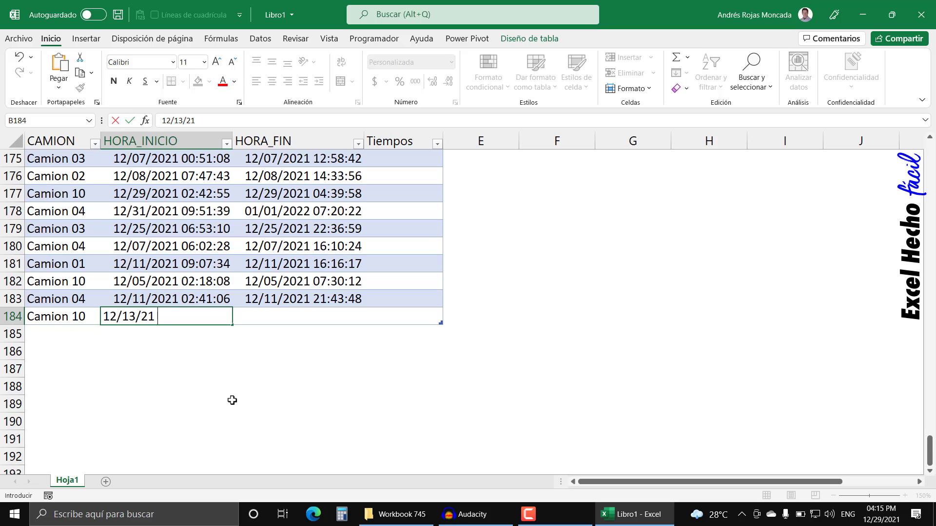
{"action": "type", "text": "/13/21 11:00:00"}
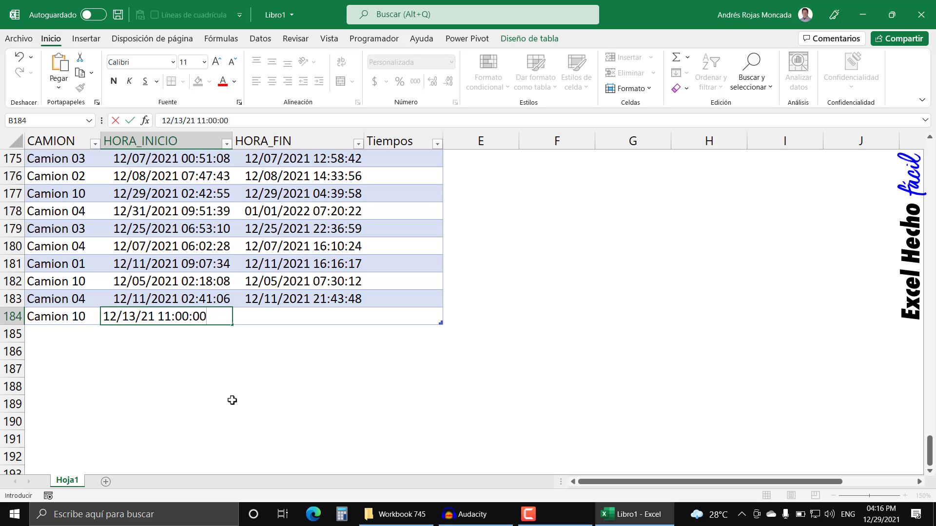
{"action": "key", "text": "Tab"}
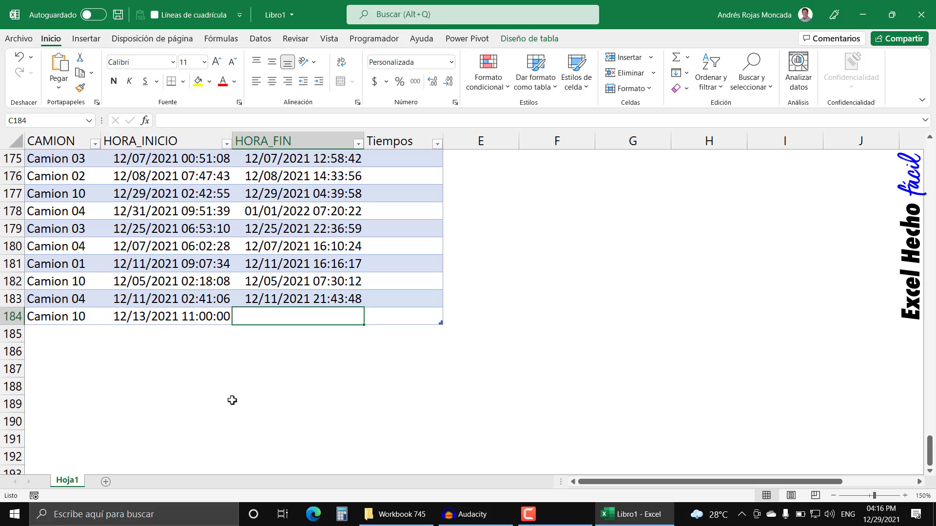
{"action": "type", "text": "12/"}
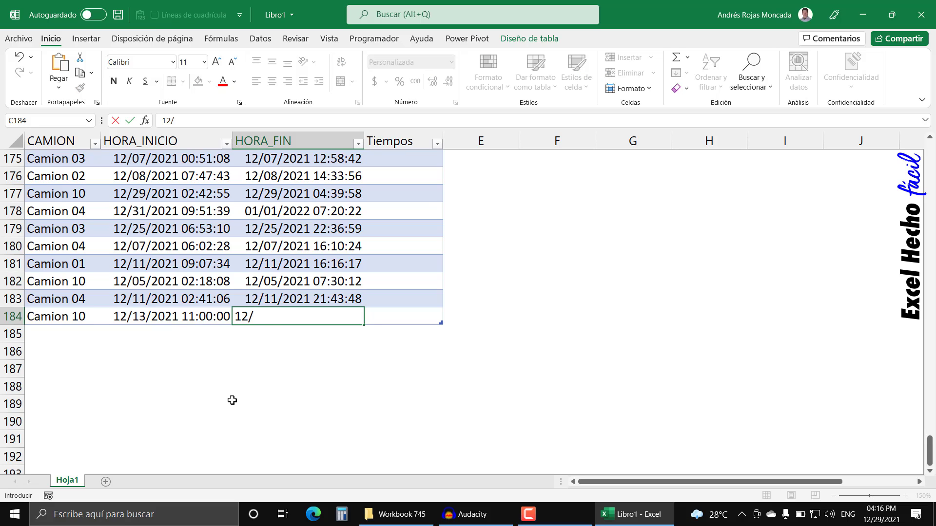
{"action": "type", "text": "13/21"}
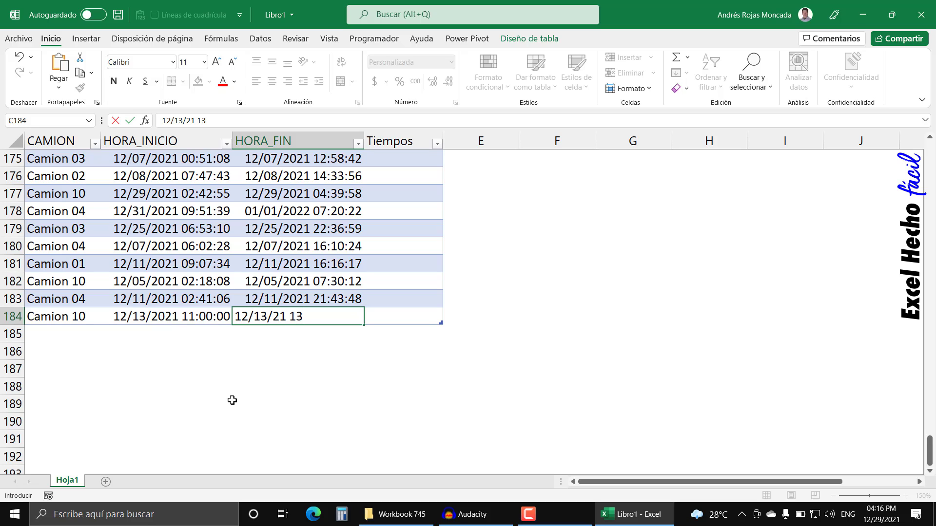
{"action": "type", "text": "13:00:00"}
{"action": "key", "text": "Up"}
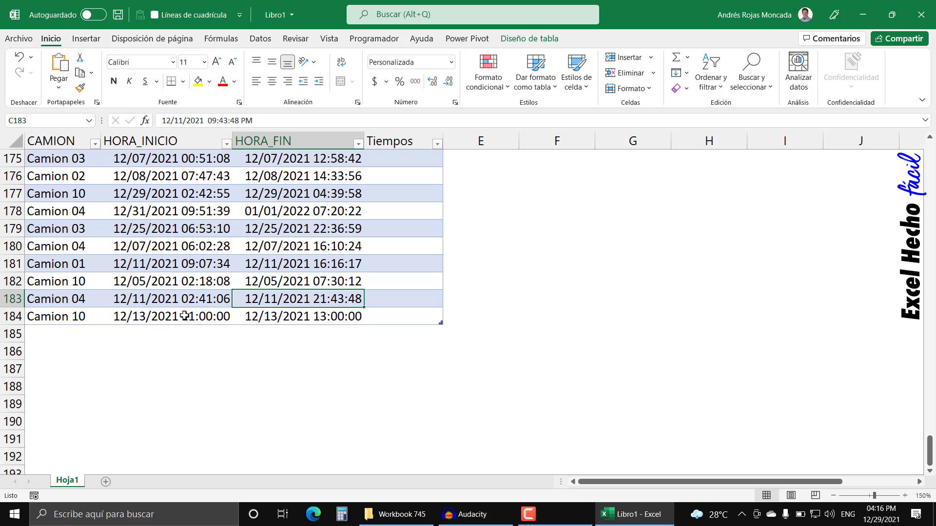
Step: Inspect the Tiempos formula in D184 of the new row without changing it
{"action": "left_click", "coordinate": [400, 316]}
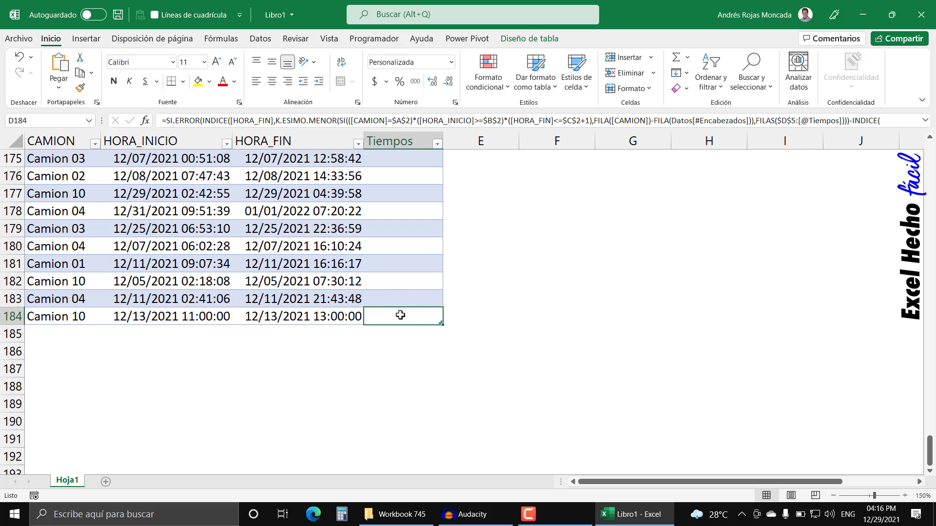
{"action": "key", "text": "F2"}
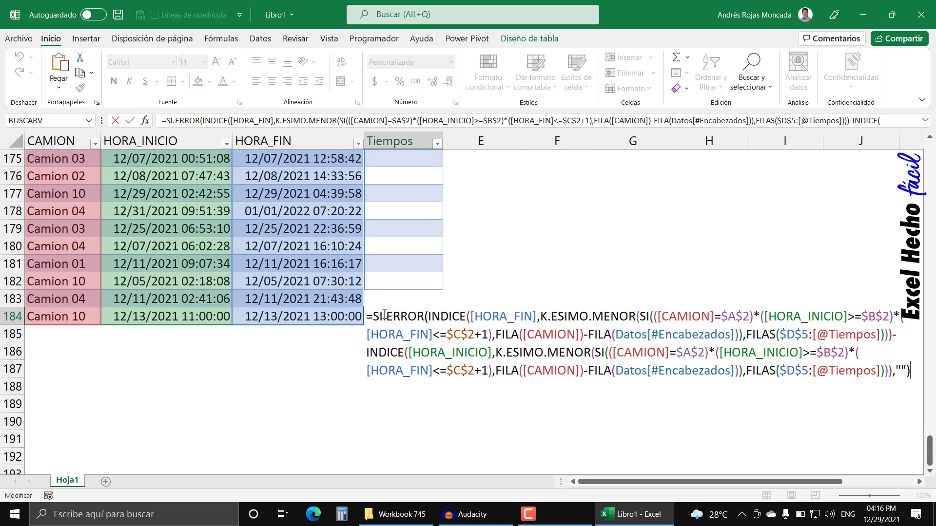
{"action": "key", "text": "Escape"}
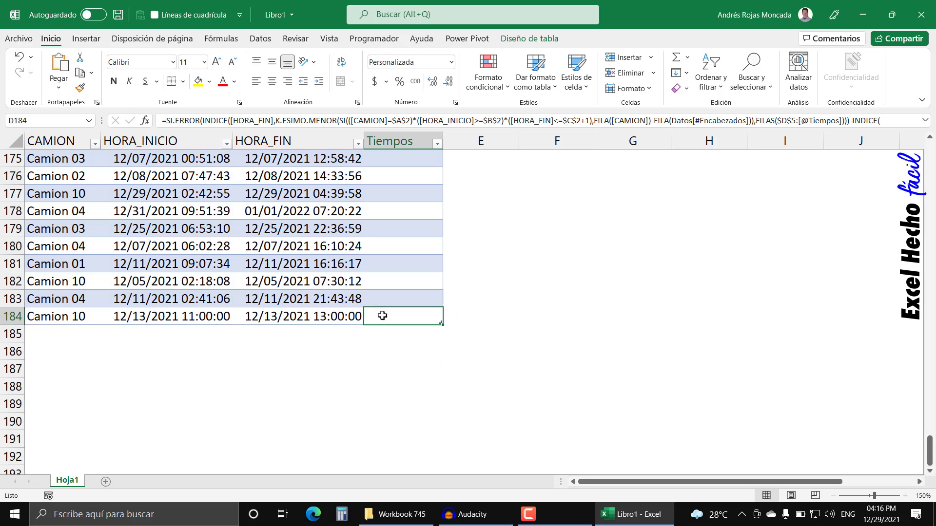
Step: Compare the last listed duration in D10 with the Camion 10 record added in row 184
{"action": "key", "text": "ctrl+Up"}
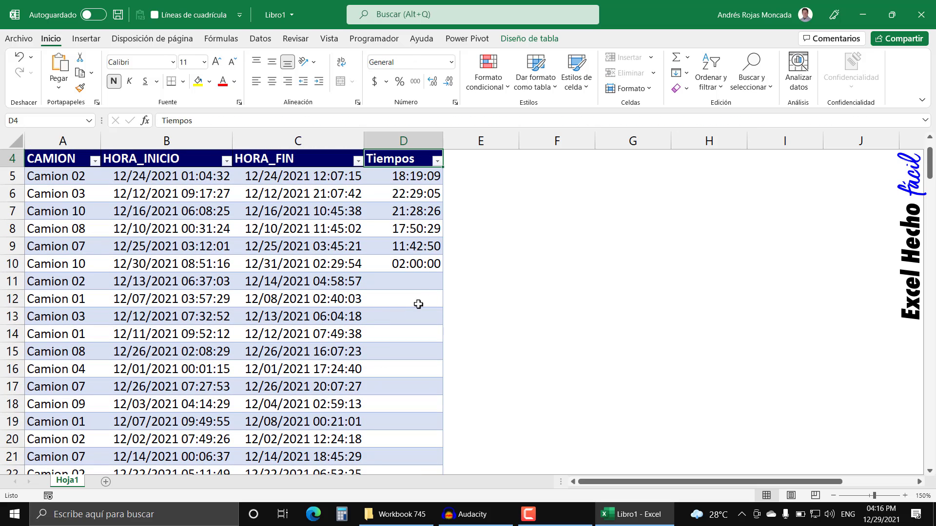
{"action": "left_click", "coordinate": [423, 243]}
{"action": "left_click", "coordinate": [420, 263]}
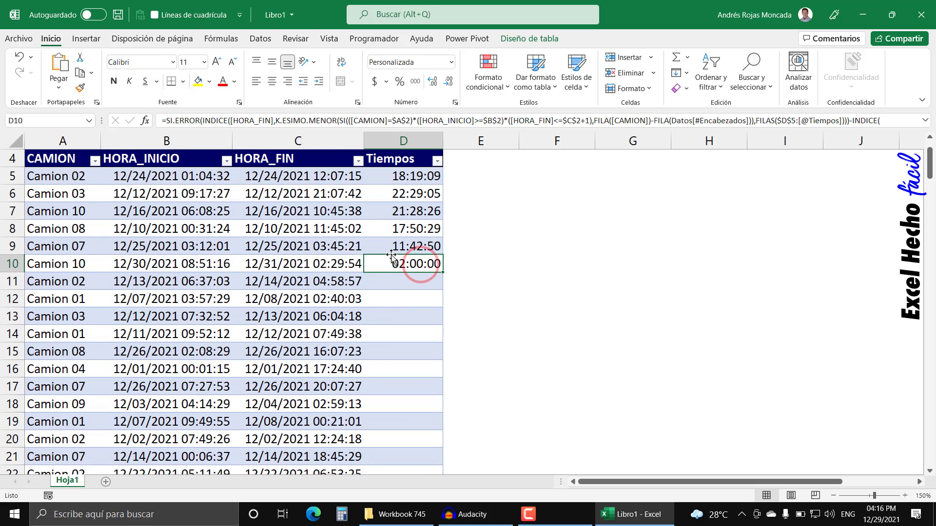
{"action": "key", "text": "Left"}
{"action": "key", "text": "Left"}
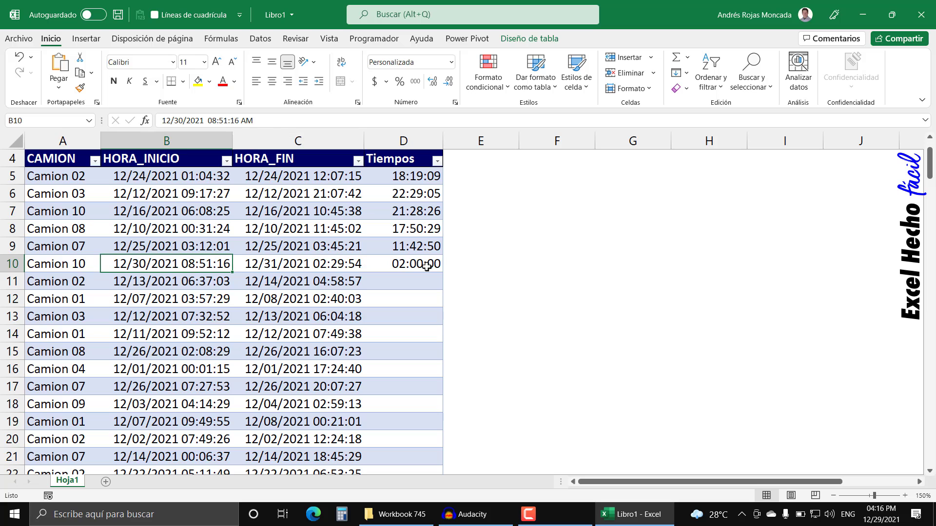
{"action": "key", "text": "ctrl+Down"}
{"action": "left_click_drag", "start_coordinate": [69, 356], "coordinate": [382, 359]}
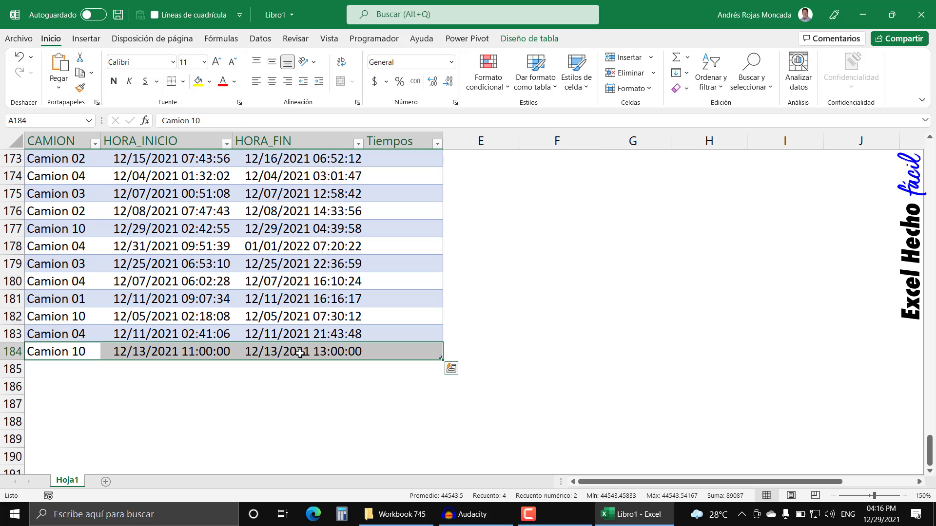
Step: Review the criteria in A2:C2 and select the durations in D5:D10 to check their sum against Tiempo total
{"action": "key", "text": "ctrl+Home"}
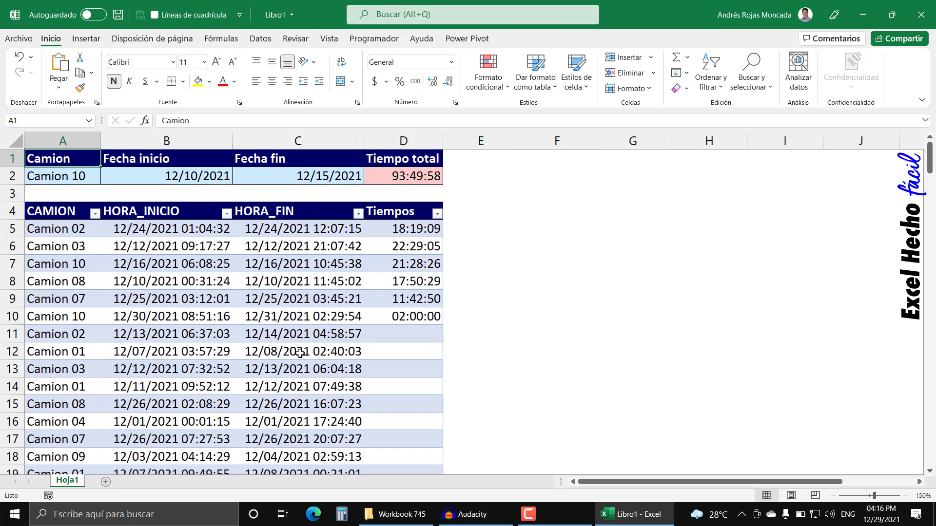
{"action": "left_click_drag", "start_coordinate": [78, 181], "coordinate": [289, 178]}
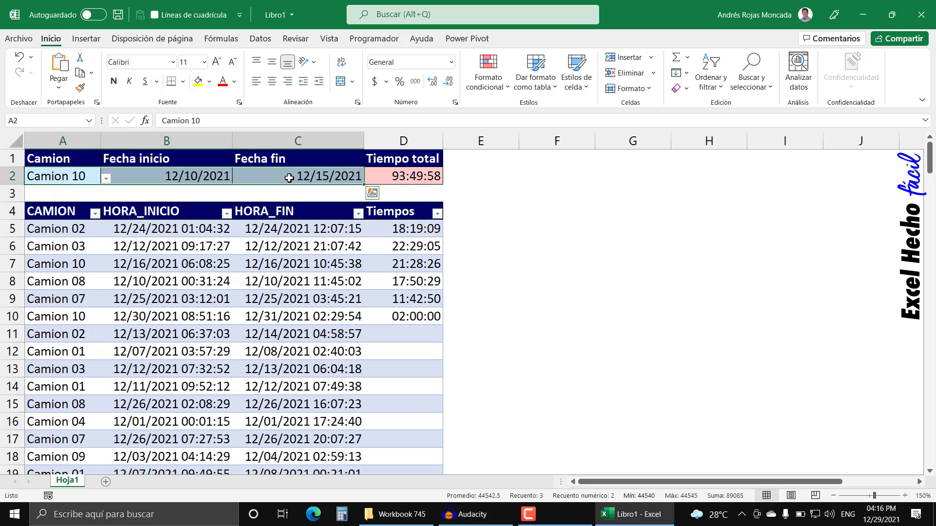
{"action": "left_click_drag", "start_coordinate": [385, 228], "coordinate": [397, 315]}
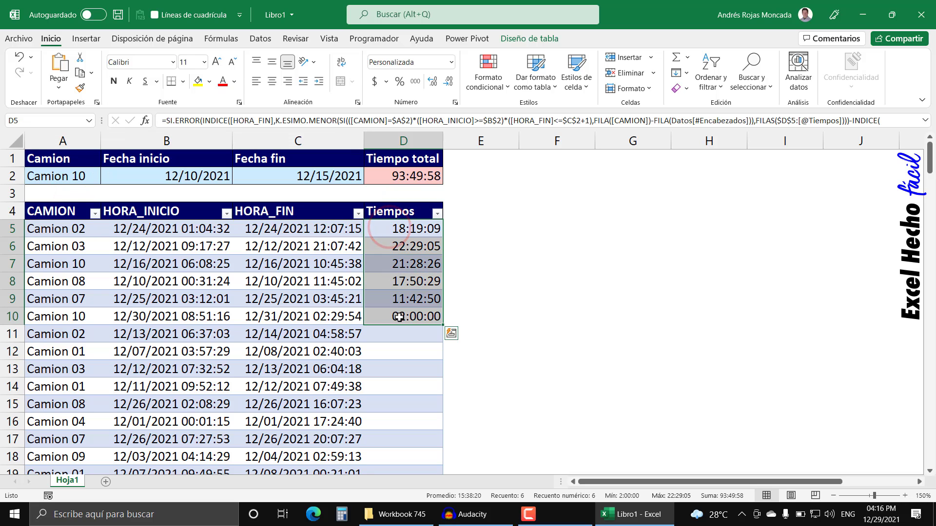
Step: Check the duration in D10 against the Camion 10 record in row 184, and the total in D2 against D5:D10
{"action": "left_click", "coordinate": [399, 316]}
{"action": "key", "text": "Left"}
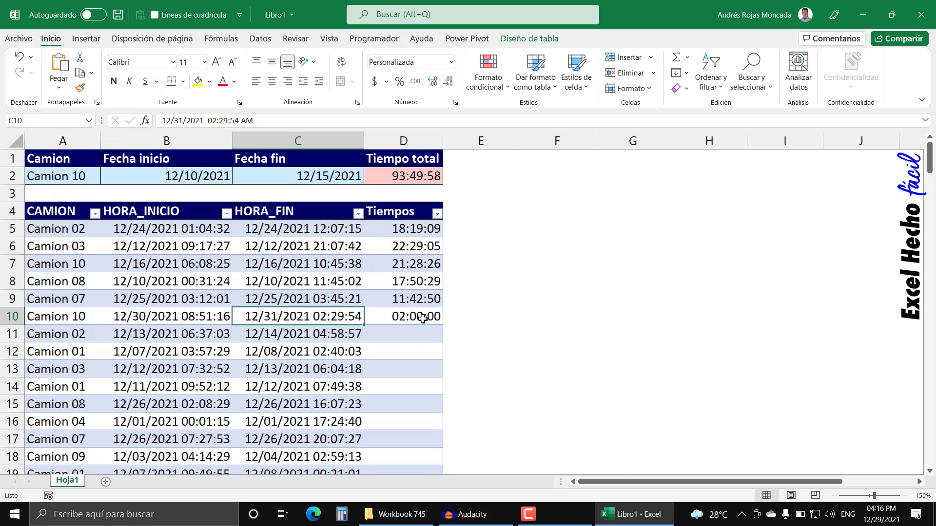
{"action": "key", "text": "ctrl+Down"}
{"action": "scroll", "coordinate": [422, 317], "scroll_direction": "down", "scroll_amount": 3}
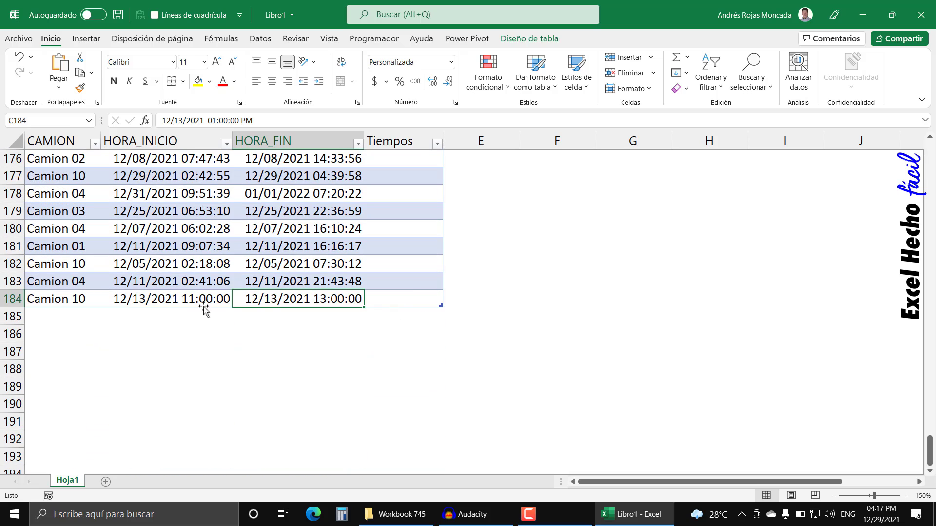
{"action": "key", "text": "ctrl+Up"}
{"action": "key", "text": "ctrl+Up"}
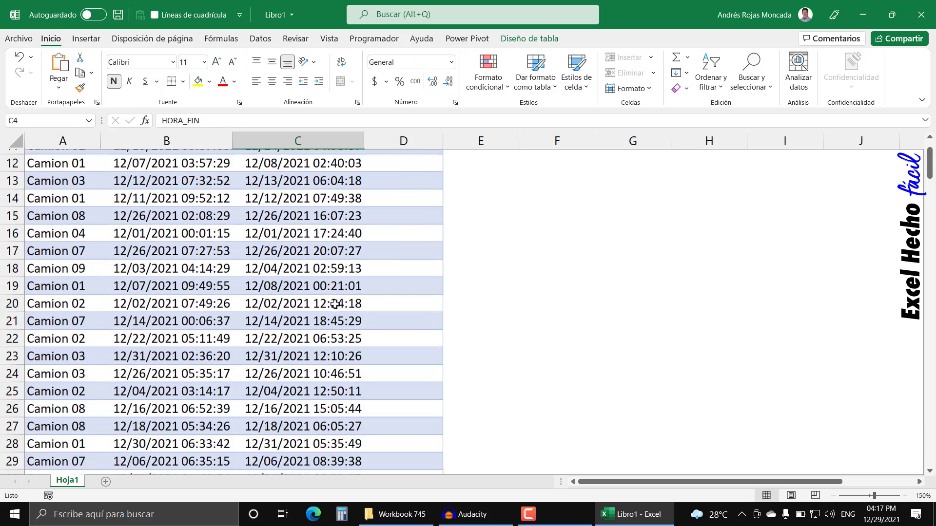
{"action": "left_click", "coordinate": [413, 299]}
{"action": "scroll", "coordinate": [413, 299], "scroll_direction": "up", "scroll_amount": 1}
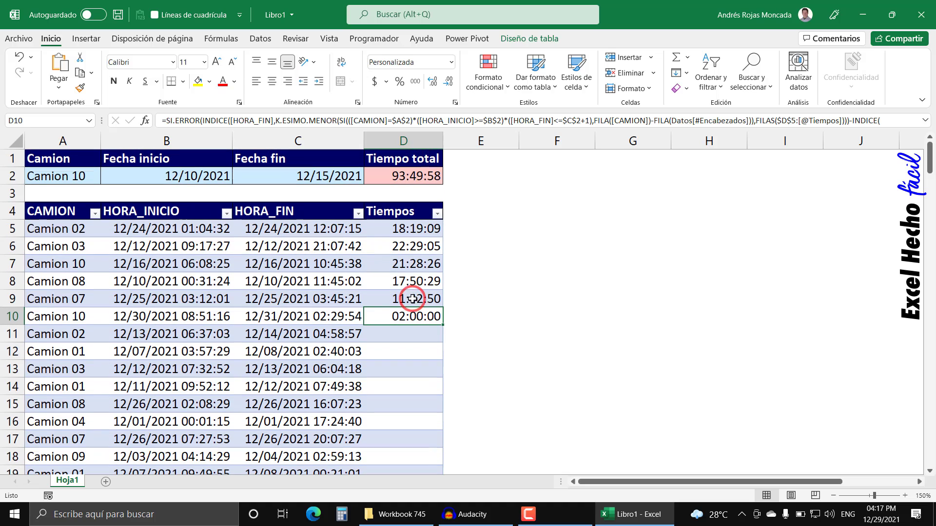
{"action": "left_click", "coordinate": [413, 177]}
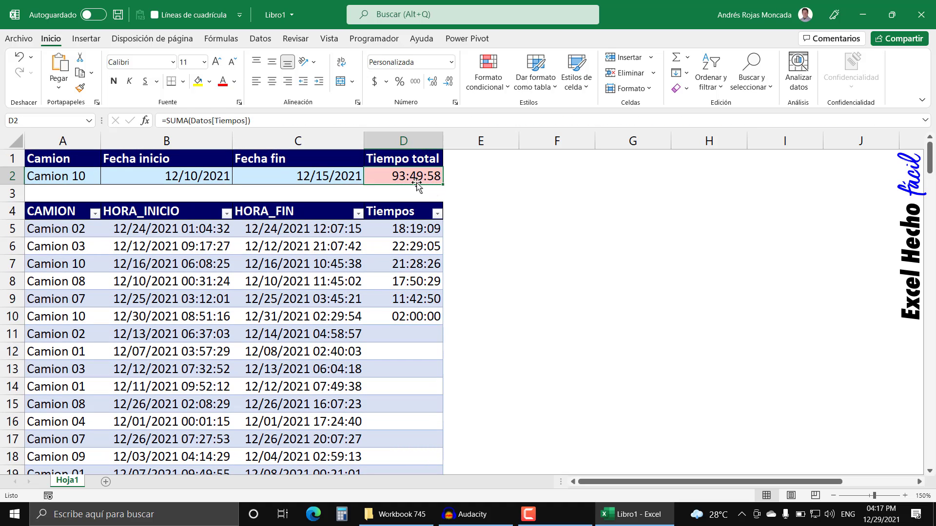
{"action": "left_click_drag", "start_coordinate": [399, 226], "coordinate": [399, 315]}
Step: Copy the formatting of the Tiempo total cells D1:D2 onto F1:F2
{"action": "left_click", "coordinate": [548, 160]}
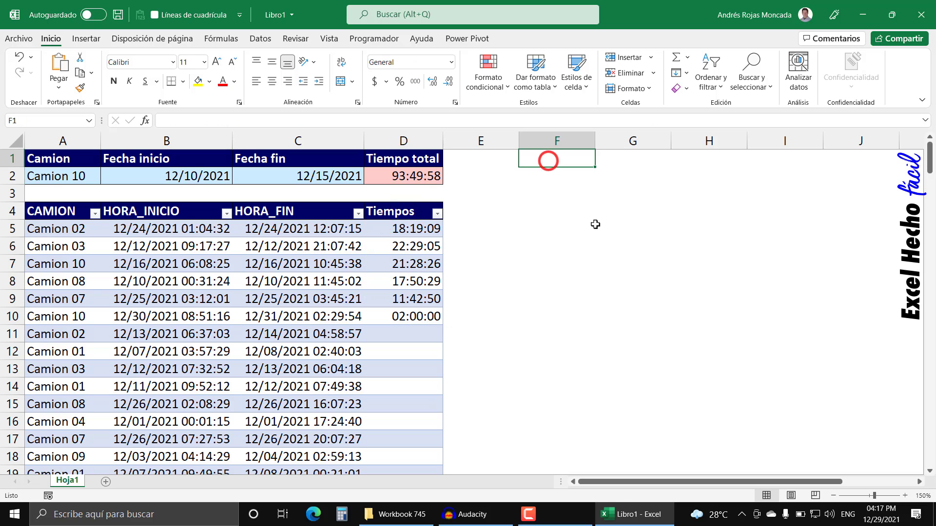
{"action": "left_click_drag", "start_coordinate": [392, 159], "coordinate": [392, 175]}
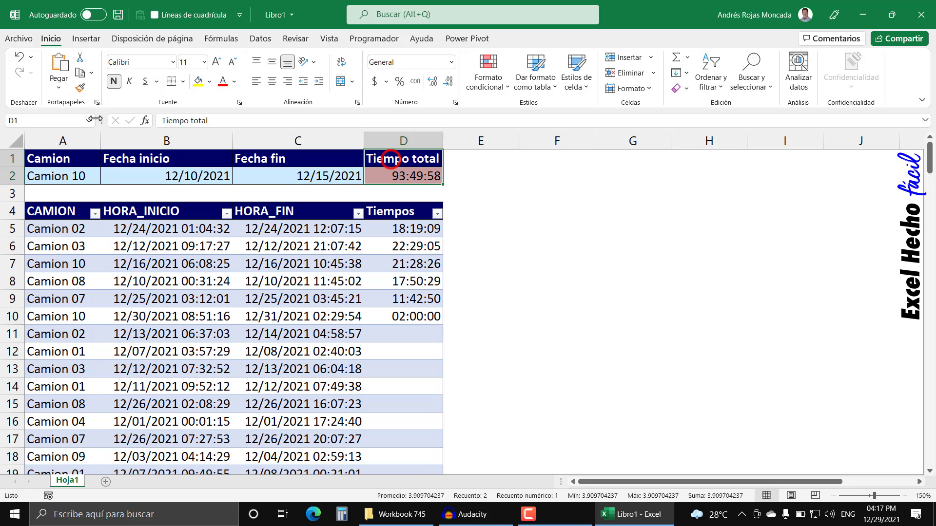
{"action": "left_click", "coordinate": [80, 89]}
{"action": "left_click_drag", "start_coordinate": [577, 156], "coordinate": [556, 176]}
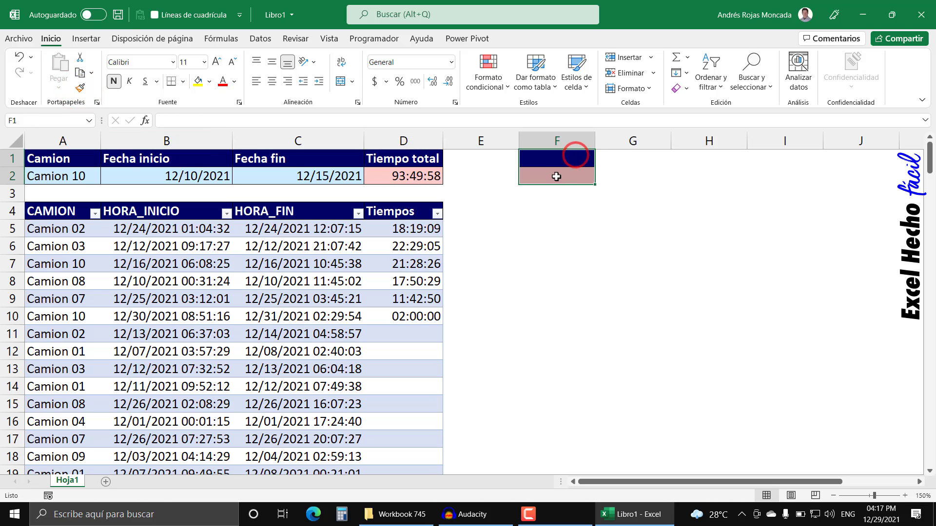
Step: Enter the check formula =SUMA(D5:D10) in F2 to sum only the listed durations
{"action": "type", "text": "=sum"}
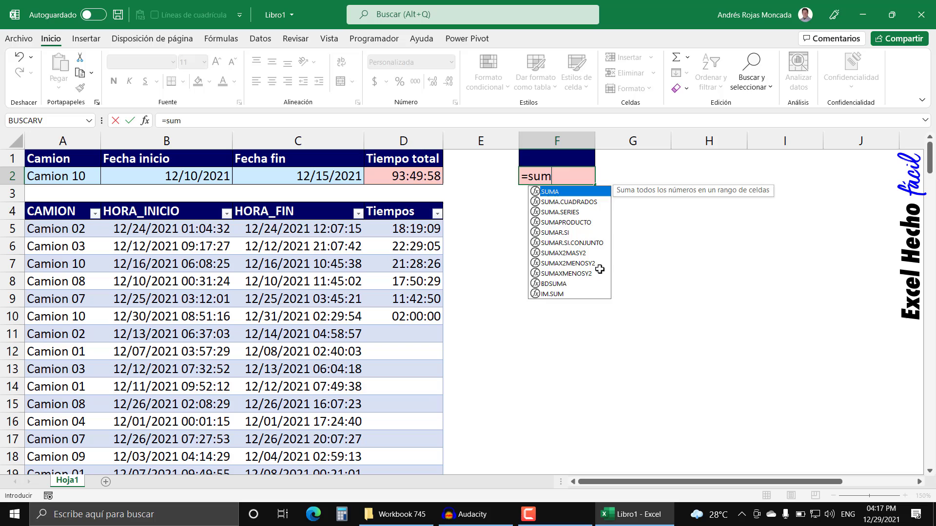
{"action": "key", "text": "Tab"}
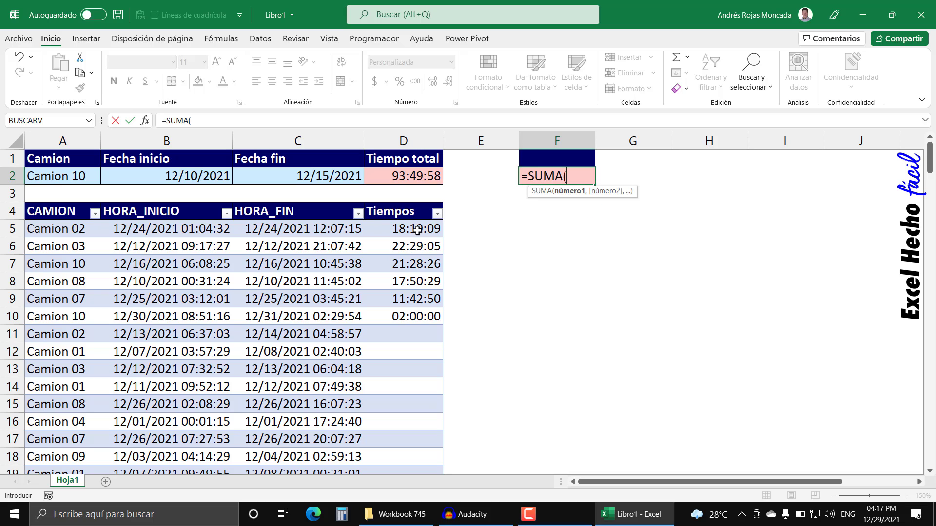
{"action": "left_click_drag", "start_coordinate": [418, 230], "coordinate": [414, 317]}
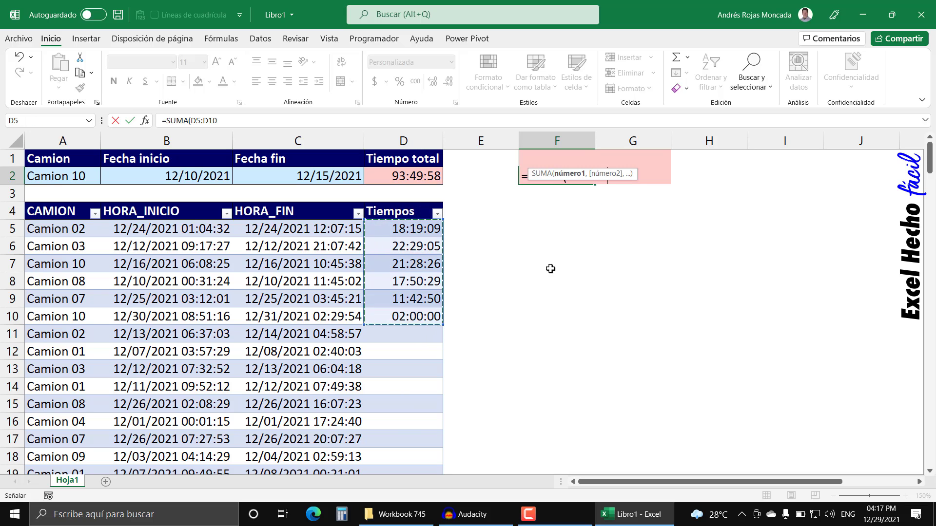
{"action": "type", "text": ")"}
{"action": "key", "text": "Return"}
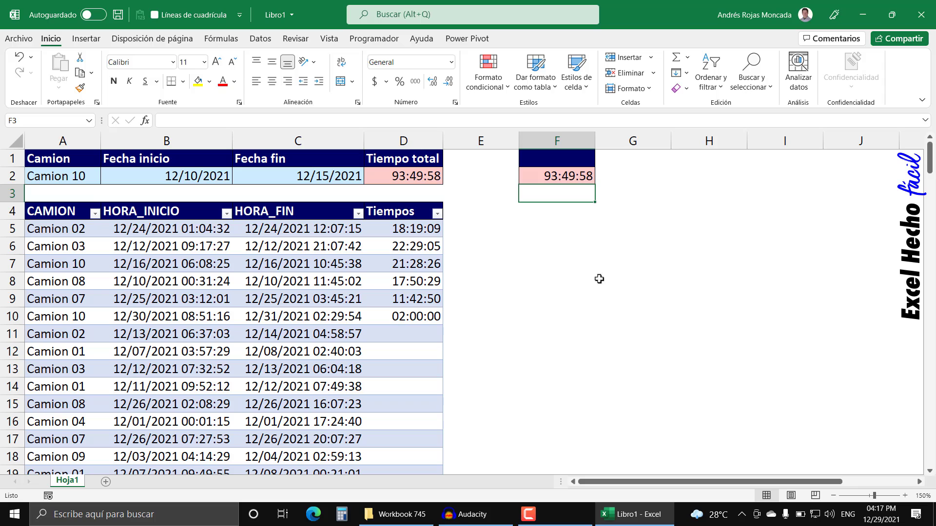
{"action": "left_click", "coordinate": [528, 174]}
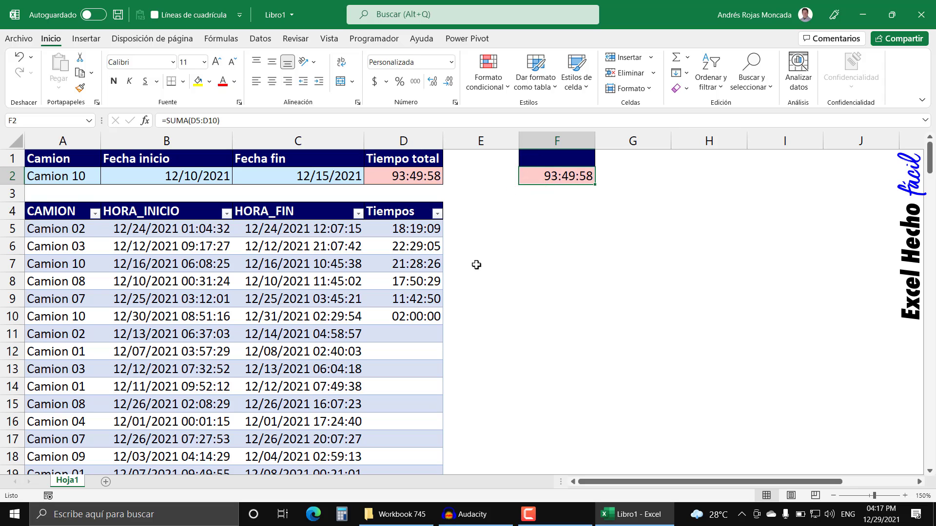
Step: Inspect the total formula in D2 without changing it and review the Tiempos formulas in the blank cells D11:D16
{"action": "left_click", "coordinate": [418, 176]}
{"action": "key", "text": "F2"}
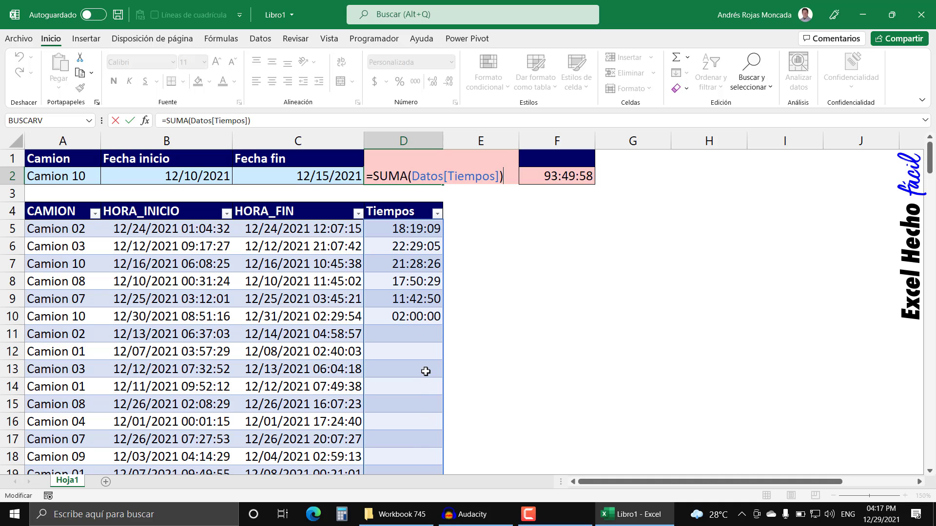
{"action": "key", "text": "Escape"}
{"action": "left_click", "coordinate": [417, 335]}
{"action": "left_click", "coordinate": [414, 349]}
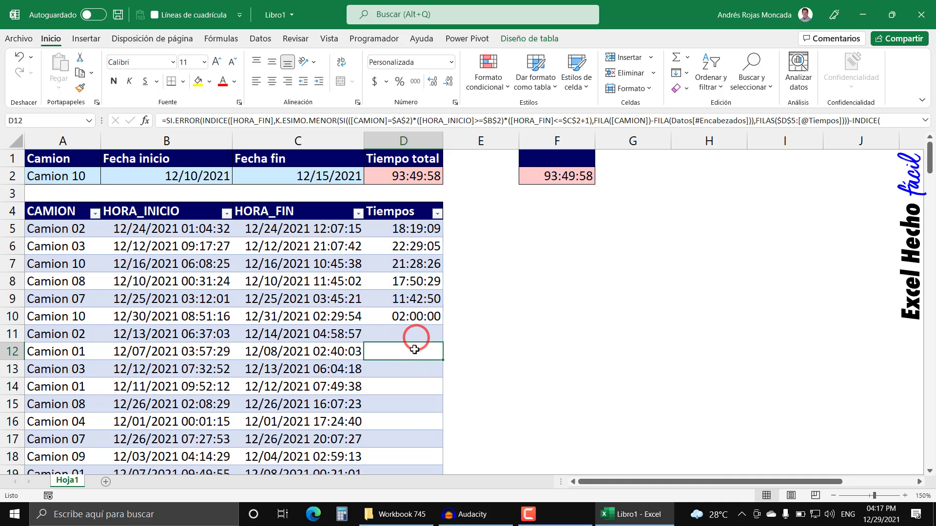
{"action": "left_click", "coordinate": [414, 369]}
{"action": "left_click", "coordinate": [412, 386]}
{"action": "left_click", "coordinate": [412, 404]}
{"action": "left_click", "coordinate": [412, 421]}
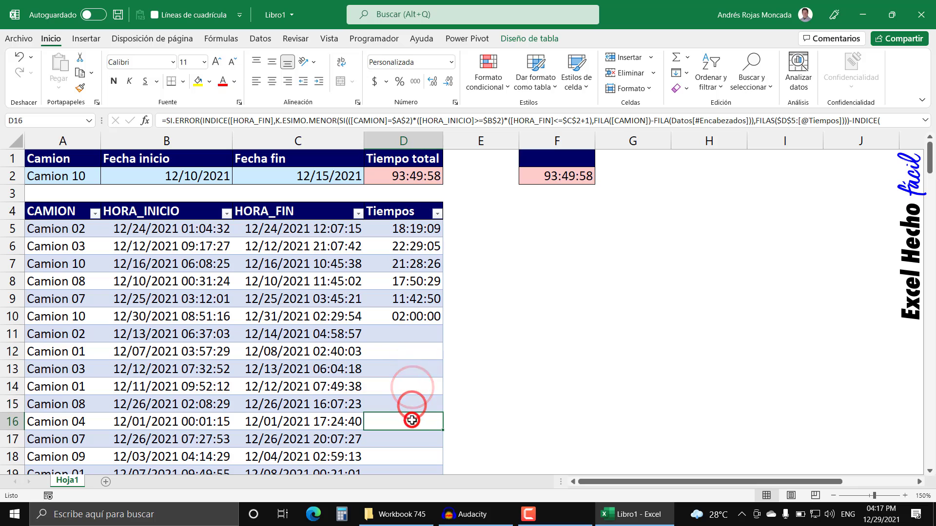
{"action": "left_click", "coordinate": [287, 388]}
{"action": "key", "text": "super+Left"}
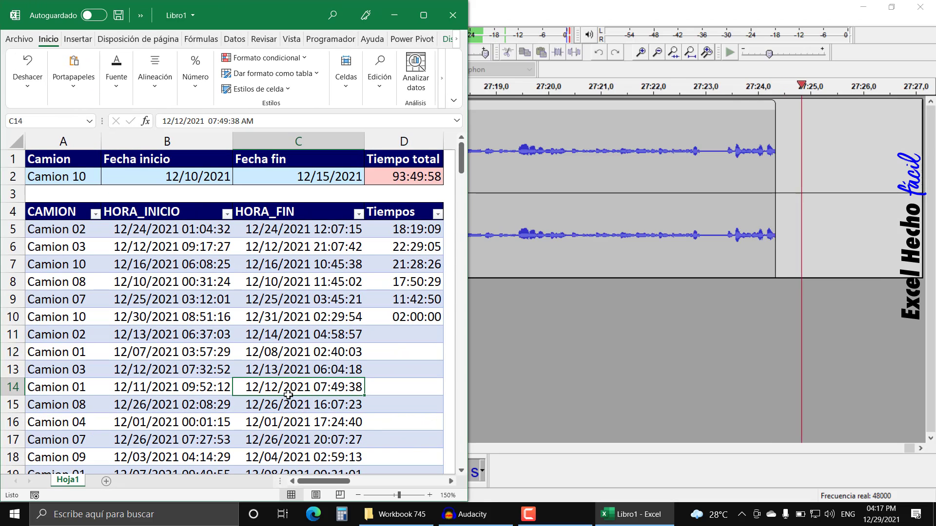
{"action": "left_click", "coordinate": [422, 14]}
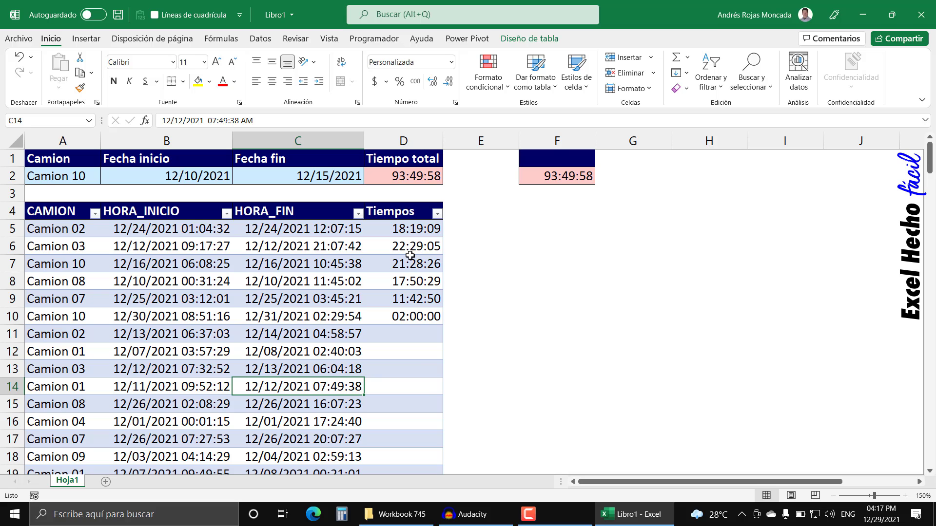
Step: Review the table's last record in row 184, the durations in D5:D11 and the column range summed in D2
{"action": "key", "text": "ctrl+Down"}
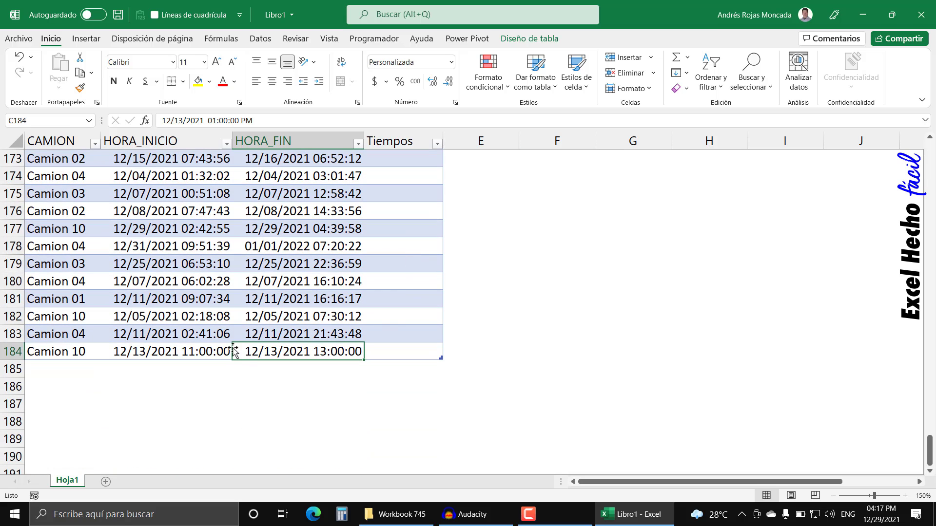
{"action": "left_click", "coordinate": [418, 357]}
{"action": "key", "text": "ctrl+Up"}
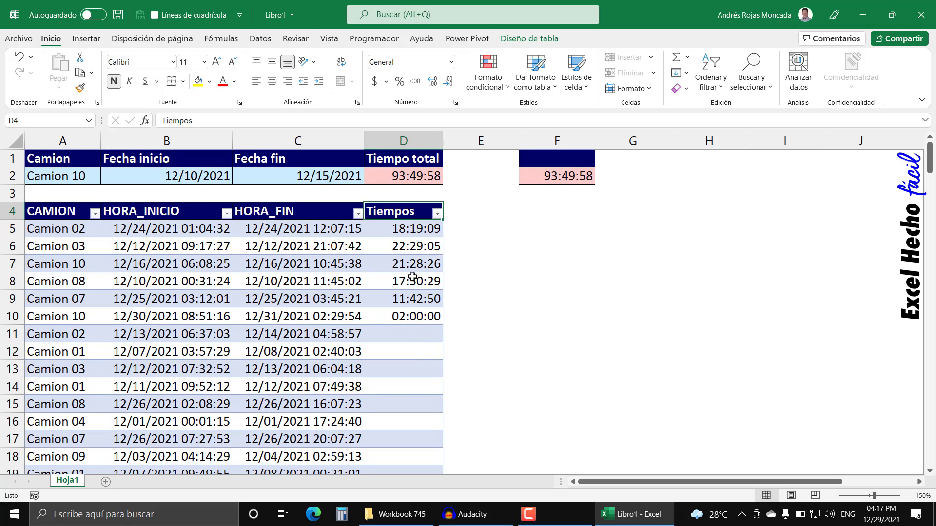
{"action": "left_click_drag", "start_coordinate": [407, 229], "coordinate": [408, 336]}
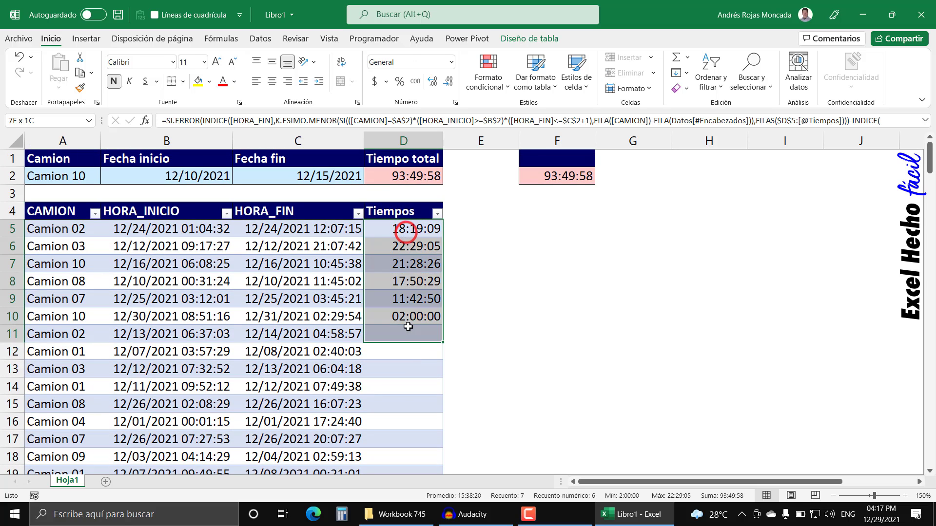
{"action": "left_click", "coordinate": [416, 175]}
{"action": "key", "text": "F2"}
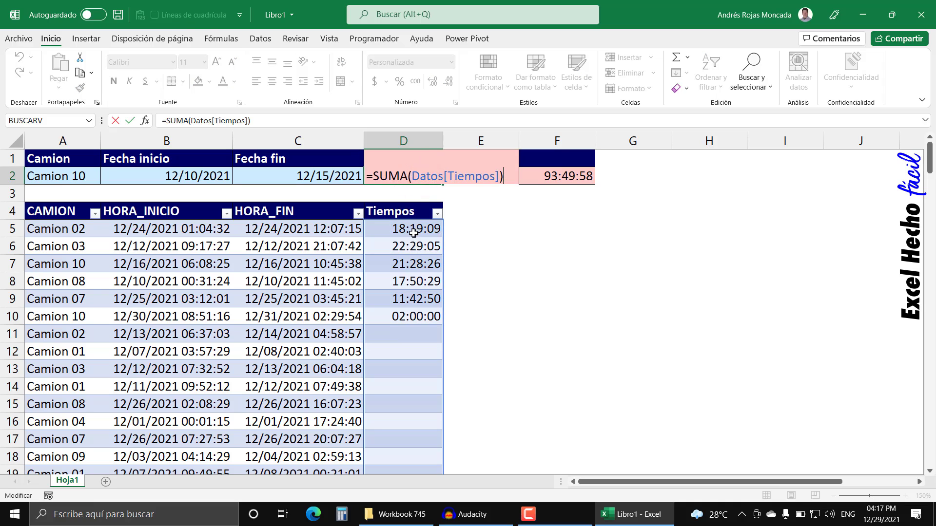
{"action": "key", "text": "Escape"}
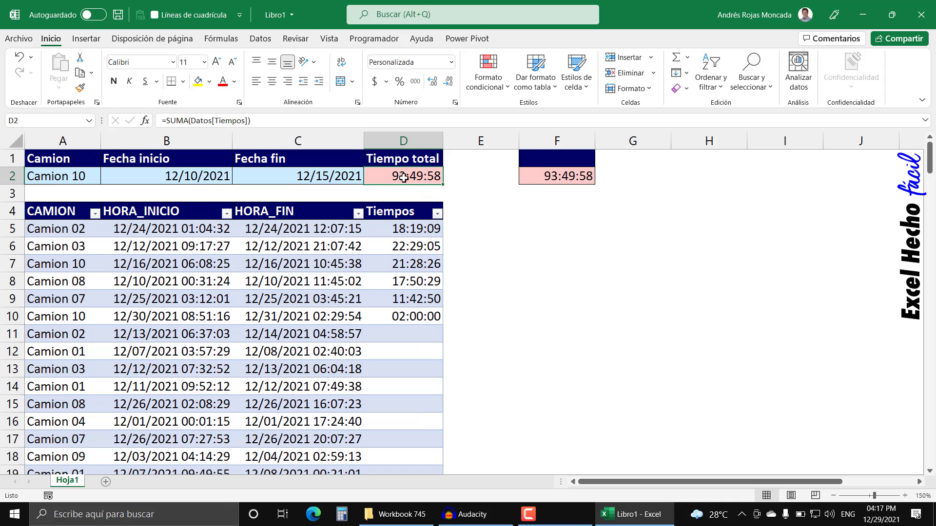
Step: Clear both the contents and the formatting of the check cells F1:F2
{"action": "mouse_move", "coordinate": [541, 143]}
{"action": "left_mouse_down"}
{"action": "mouse_move", "coordinate": [542, 181]}
{"action": "mouse_move", "coordinate": [576, 176]}
{"action": "left_mouse_up"}
{"action": "right_click", "coordinate": [571, 143]}
{"action": "key", "text": "Escape"}
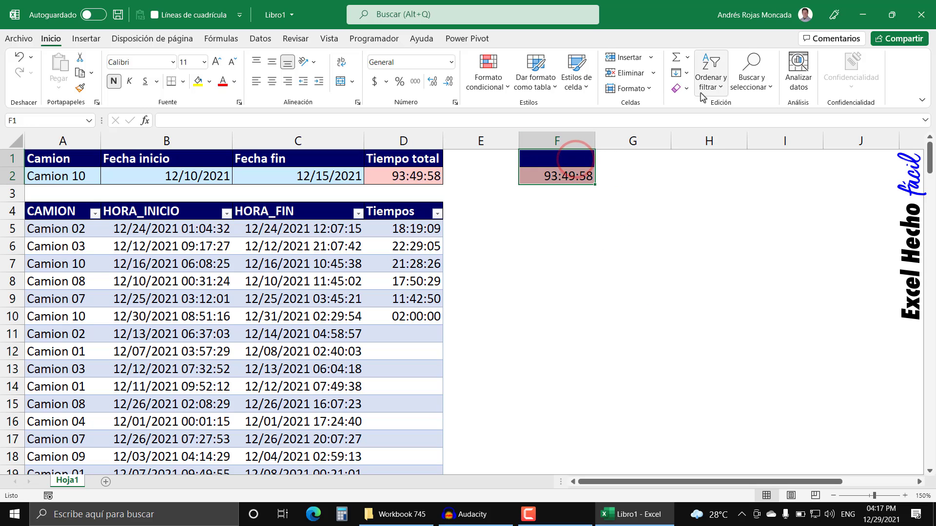
{"action": "left_click", "coordinate": [686, 89]}
{"action": "left_click", "coordinate": [704, 106]}
{"action": "left_click", "coordinate": [503, 153]}
{"action": "left_click", "coordinate": [572, 175]}
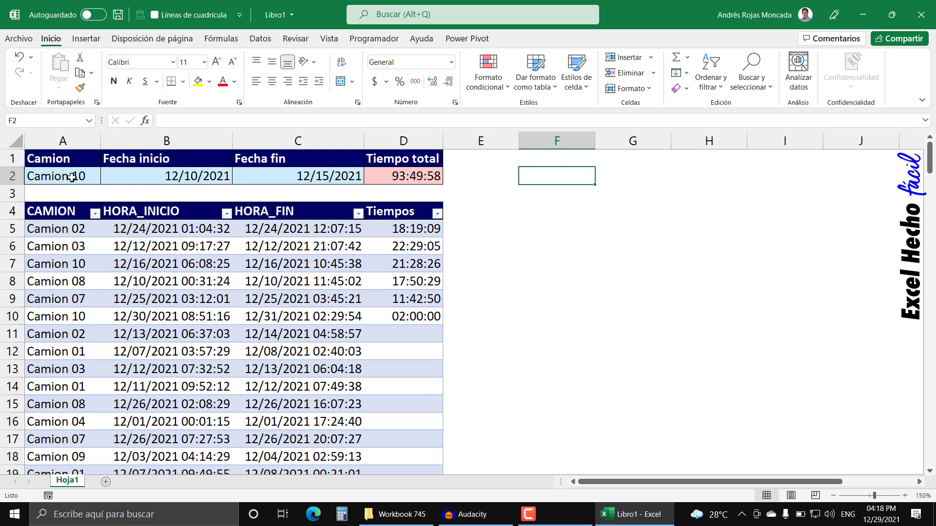
Step: Set the Fecha inicio criterion in B2 to 12/05/2021
{"action": "left_click", "coordinate": [144, 177]}
{"action": "left_click", "coordinate": [284, 180]}
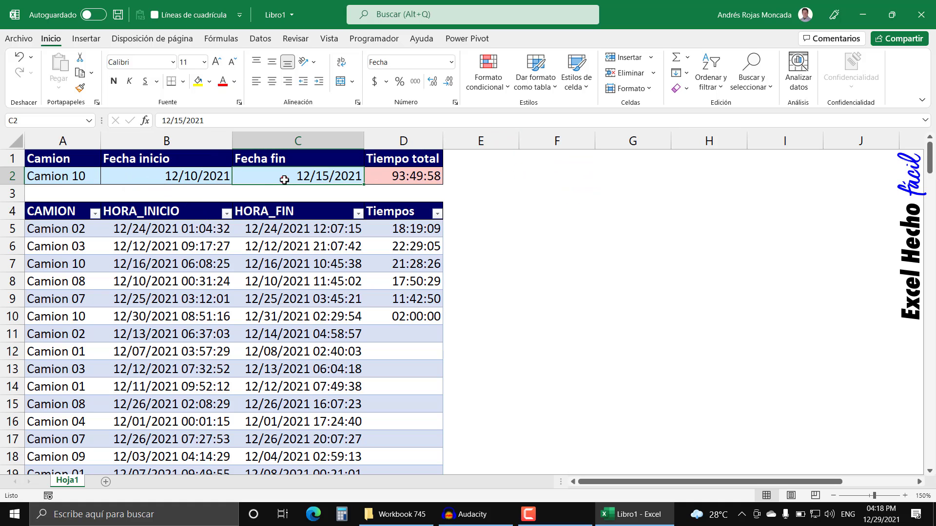
{"action": "left_click", "coordinate": [162, 173]}
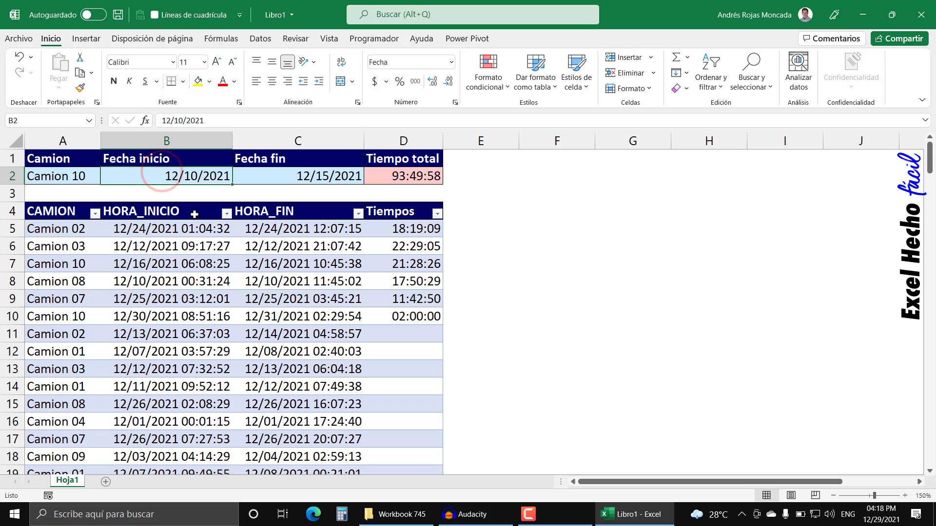
{"action": "type", "text": "12/05/"}
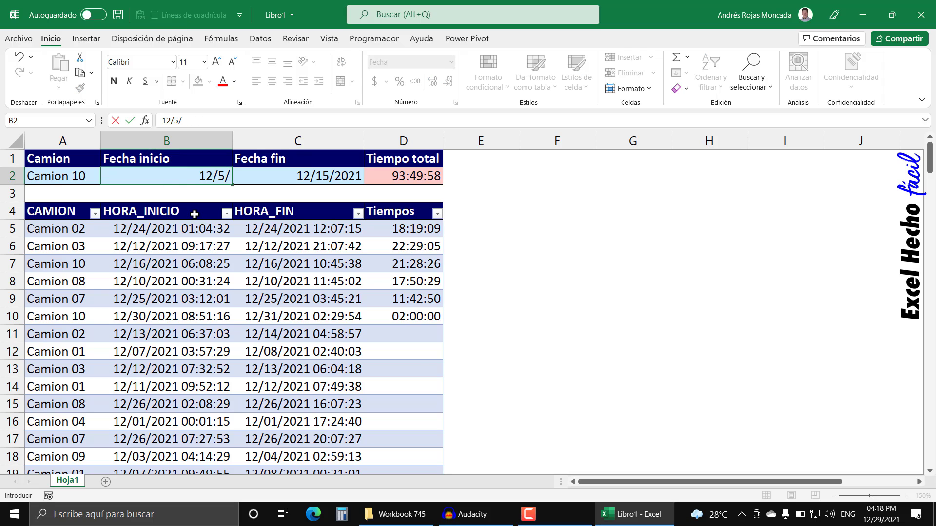
{"action": "type", "text": "2021"}
{"action": "key", "text": "Return"}
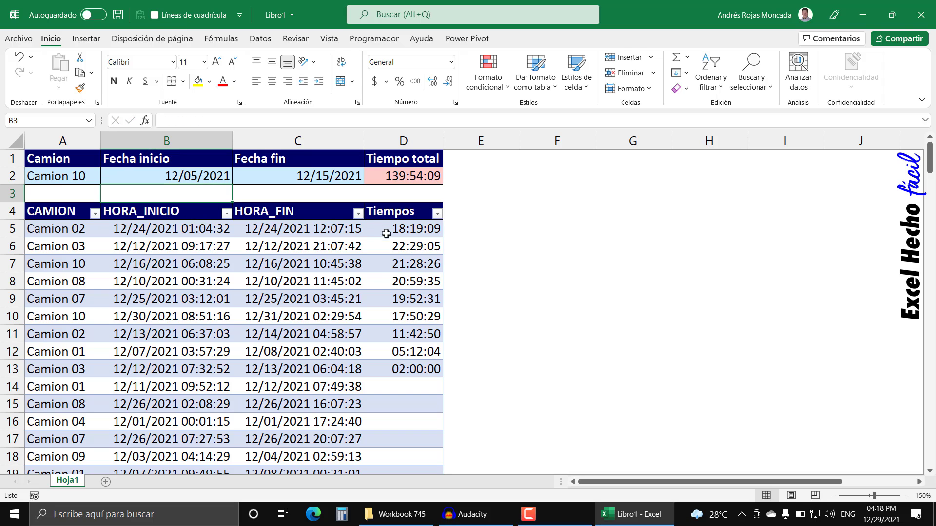
Step: Set the Fecha fin criterion in C2 to 12/24/2021 and select durations D5:D15 to check their sum against D2
{"action": "left_click", "coordinate": [271, 174]}
{"action": "type", "text": "12"}
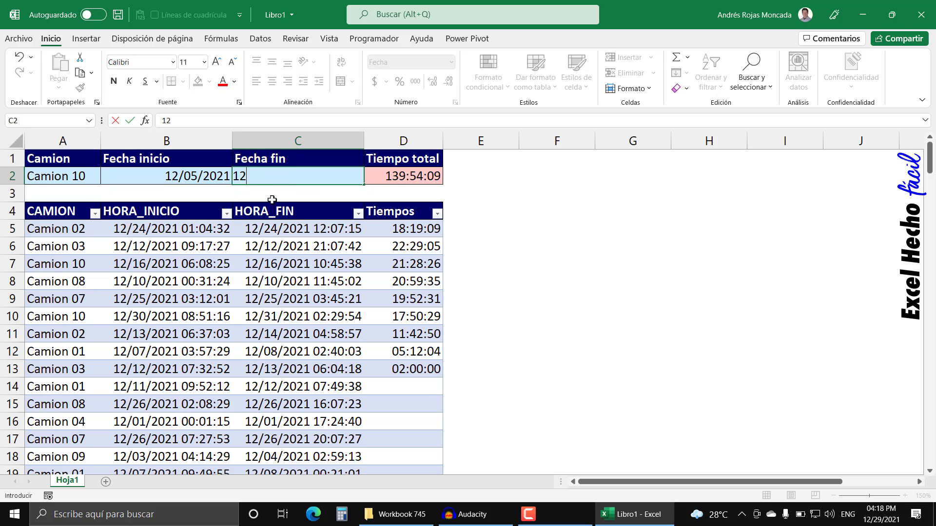
{"action": "type", "text": "/24/2021"}
{"action": "key", "text": "Return"}
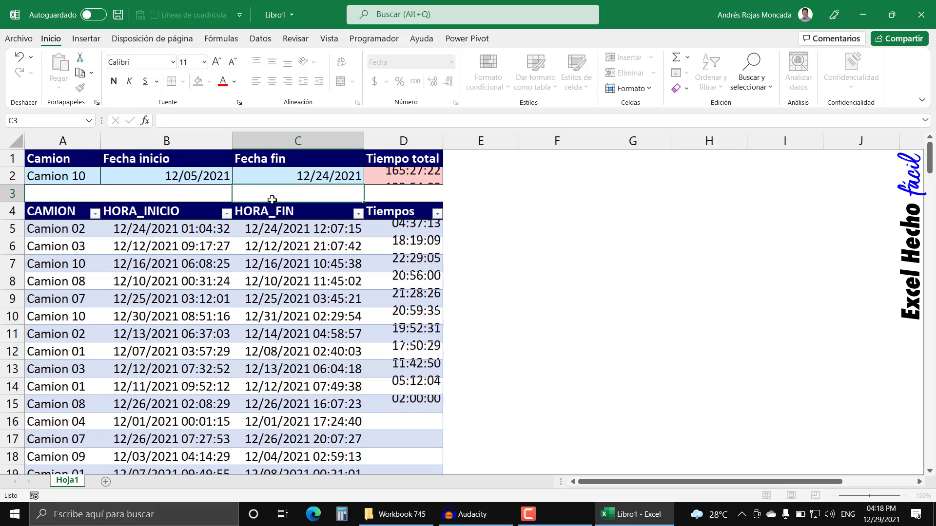
{"action": "left_click_drag", "start_coordinate": [430, 225], "coordinate": [428, 402]}
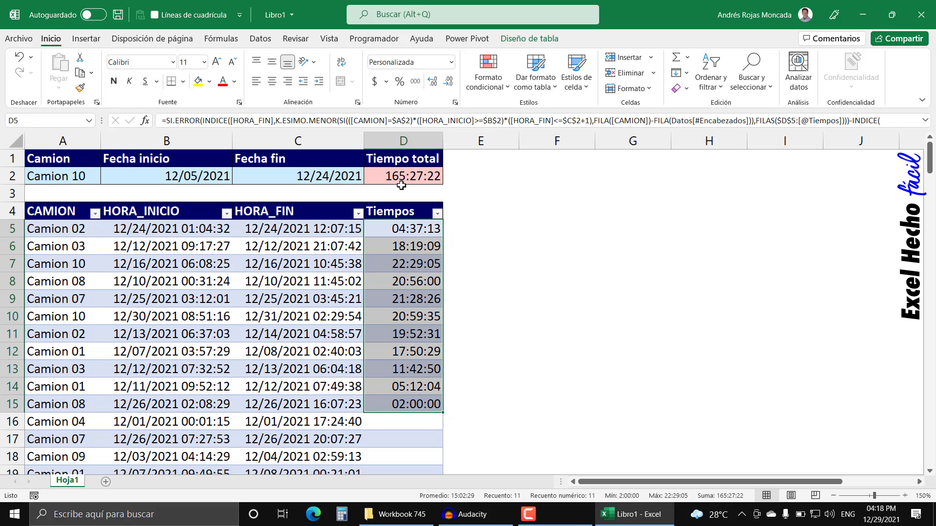
{"action": "left_click", "coordinate": [425, 178]}
Step: Choose Camion 06 as the truck in A2 and select its first duration in D5
{"action": "left_click", "coordinate": [63, 176]}
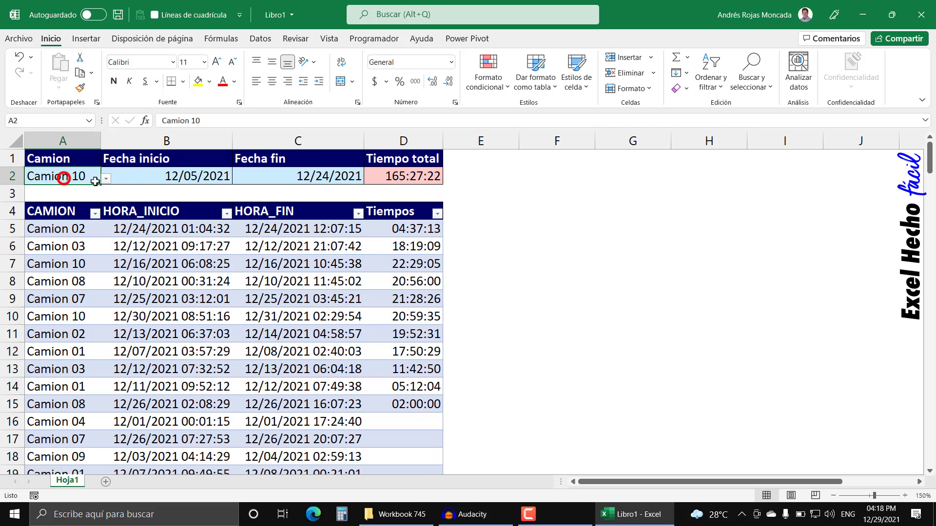
{"action": "left_click", "coordinate": [107, 180]}
{"action": "left_click", "coordinate": [60, 230]}
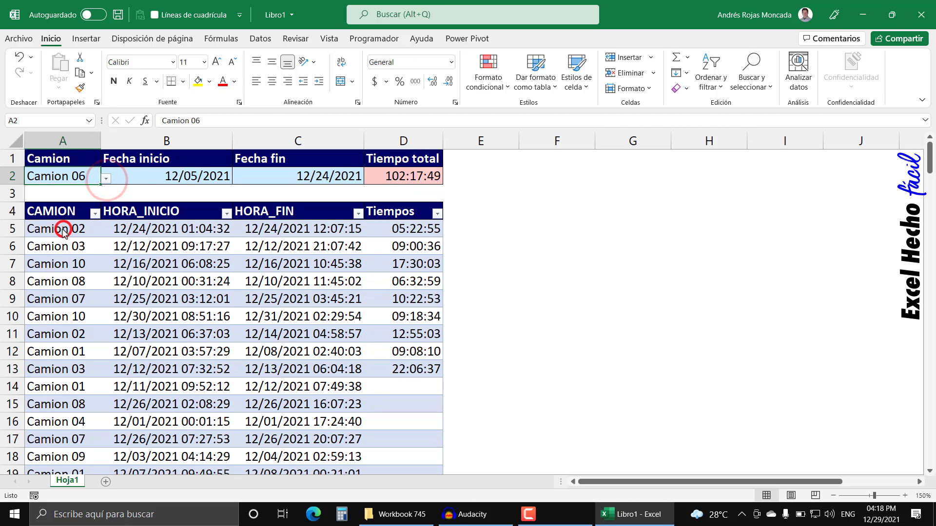
{"action": "left_click", "coordinate": [422, 228]}
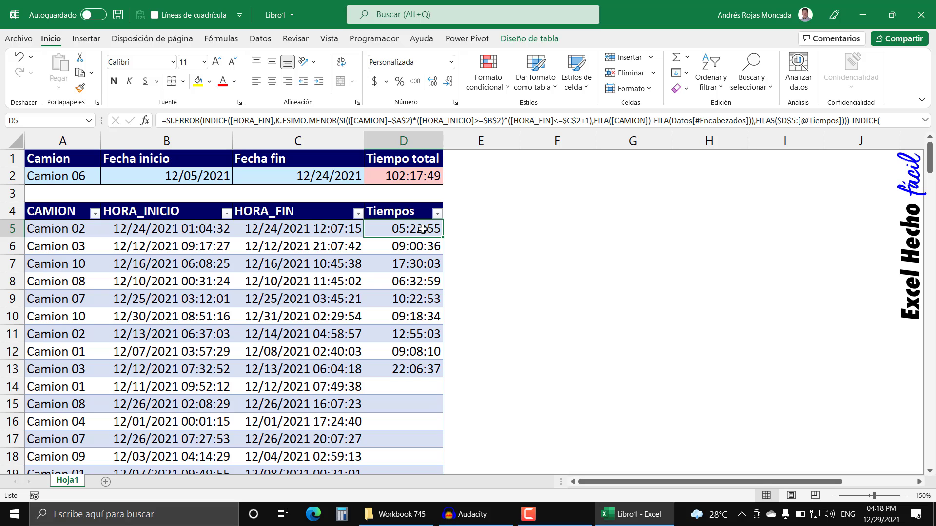
Step: Select durations D5:D13 to check their sum against the total in D2, and go through the individual Tiempos cells
{"action": "left_click_drag", "start_coordinate": [422, 229], "coordinate": [421, 371]}
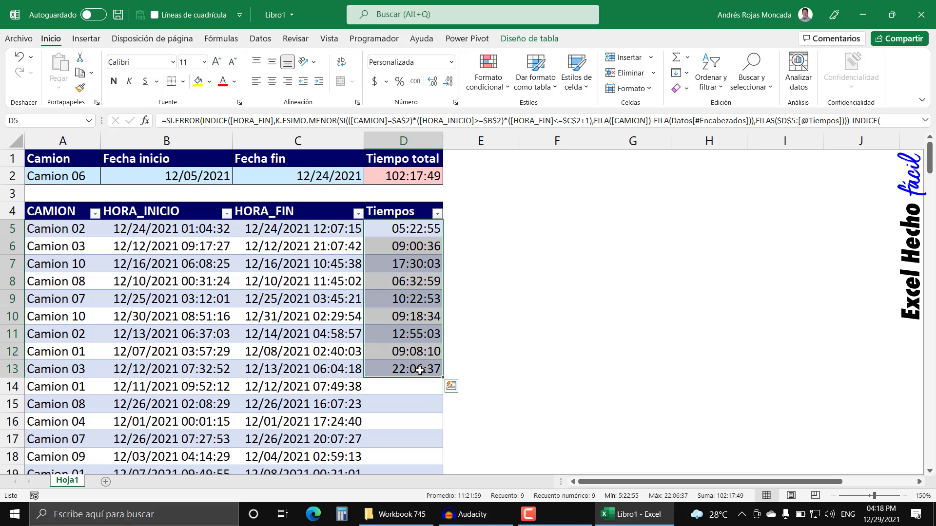
{"action": "left_click", "coordinate": [393, 224]}
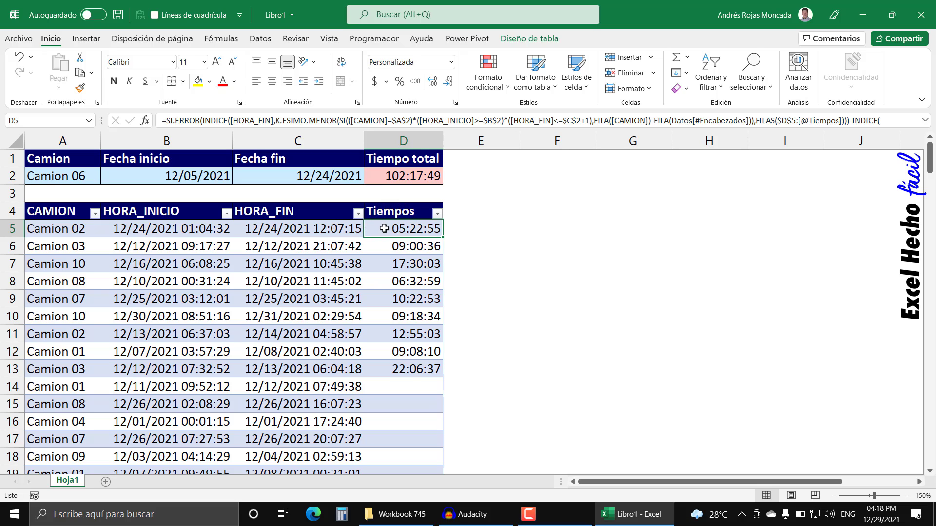
{"action": "left_click", "coordinate": [384, 229]}
{"action": "left_click", "coordinate": [385, 244]}
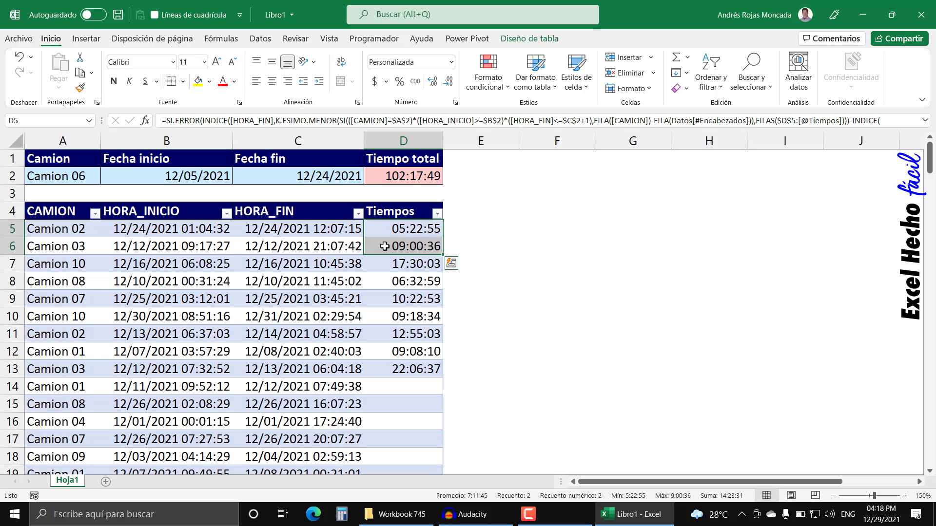
{"action": "left_click", "coordinate": [384, 264]}
{"action": "left_click", "coordinate": [385, 281]}
{"action": "left_click", "coordinate": [385, 299]}
{"action": "left_click", "coordinate": [387, 334]}
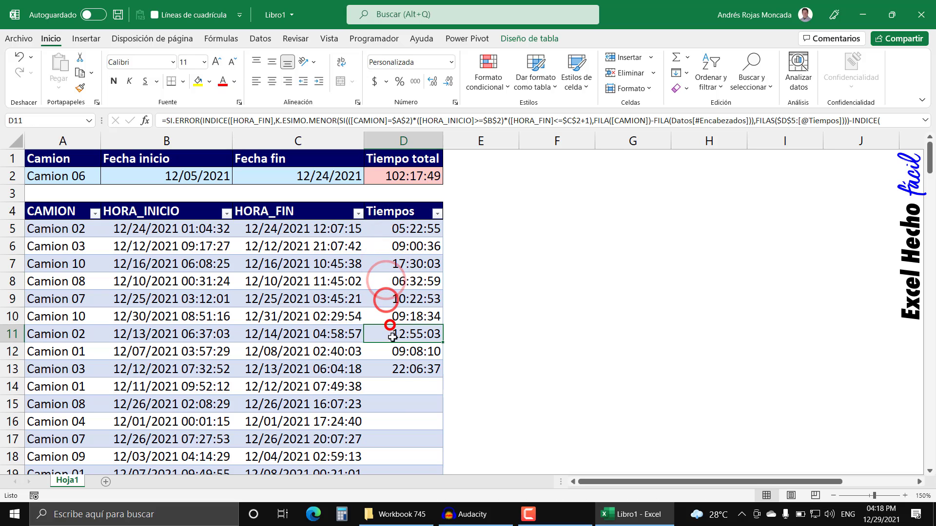
{"action": "left_click", "coordinate": [389, 233]}
{"action": "key", "text": "F2"}
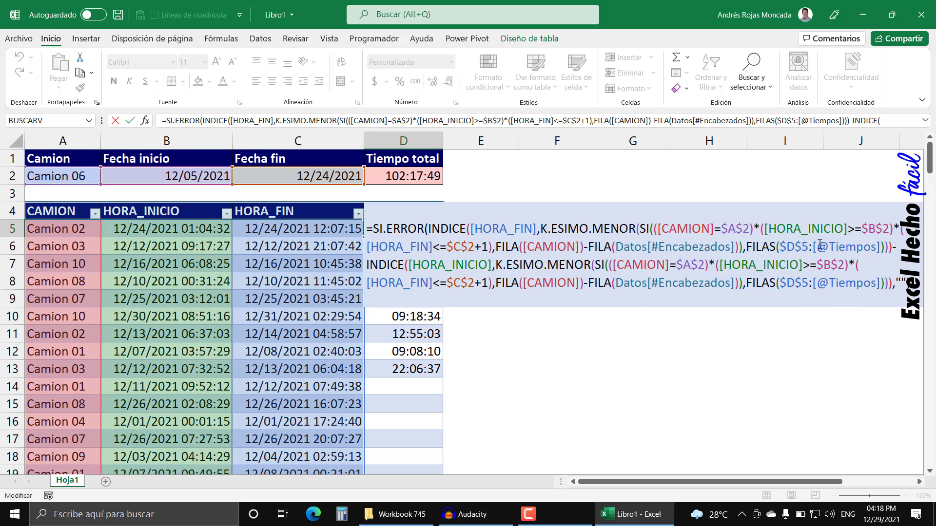
{"action": "left_click_drag", "start_coordinate": [813, 247], "coordinate": [881, 248]}
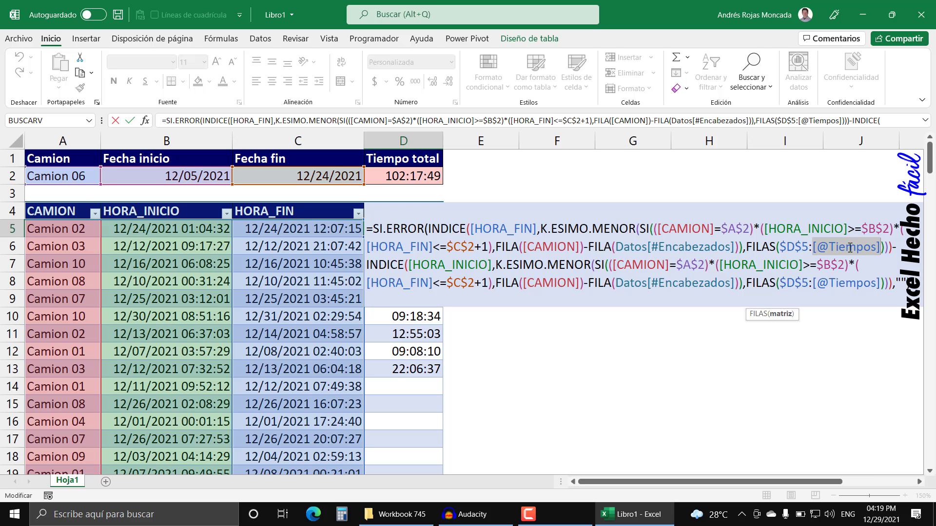
{"action": "key", "text": "ctrl+Return"}
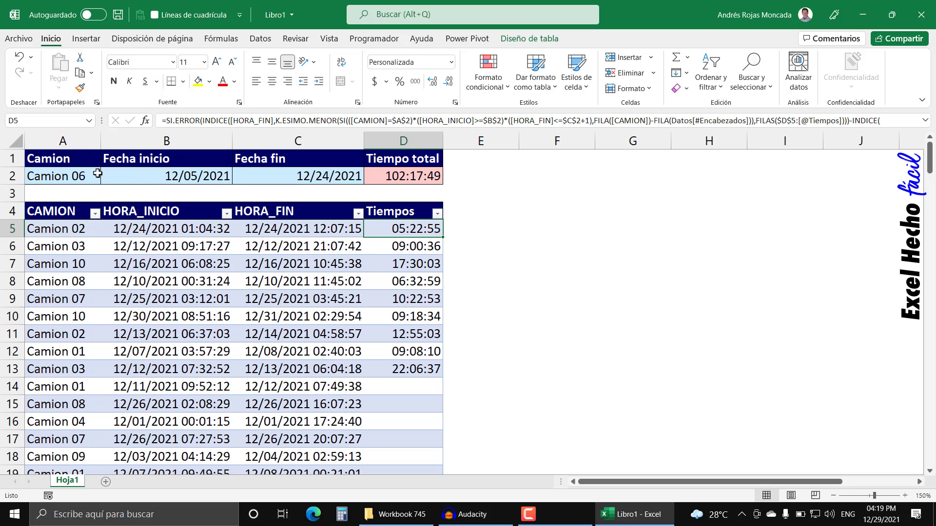
Step: Choose Camion 10 as the truck criterion in A2
{"action": "left_click", "coordinate": [73, 173]}
{"action": "left_click", "coordinate": [105, 178]}
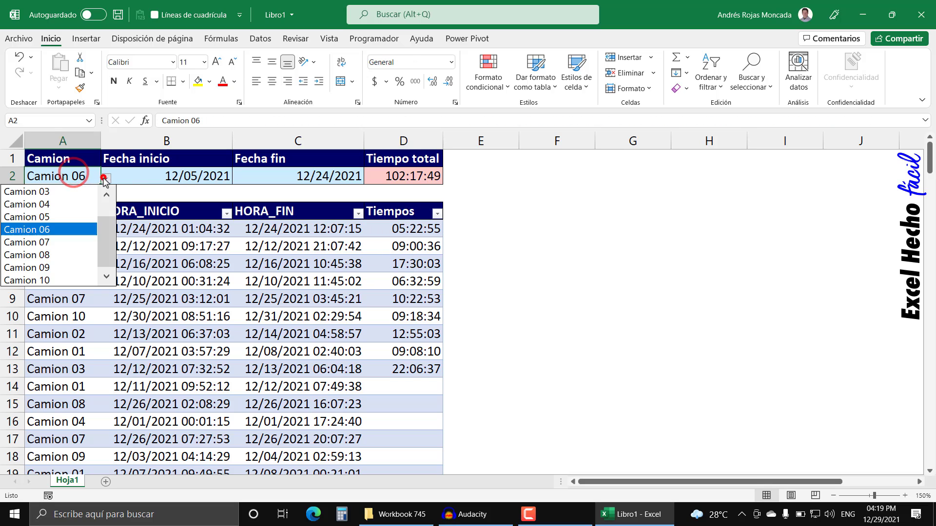
{"action": "left_click", "coordinate": [28, 280]}
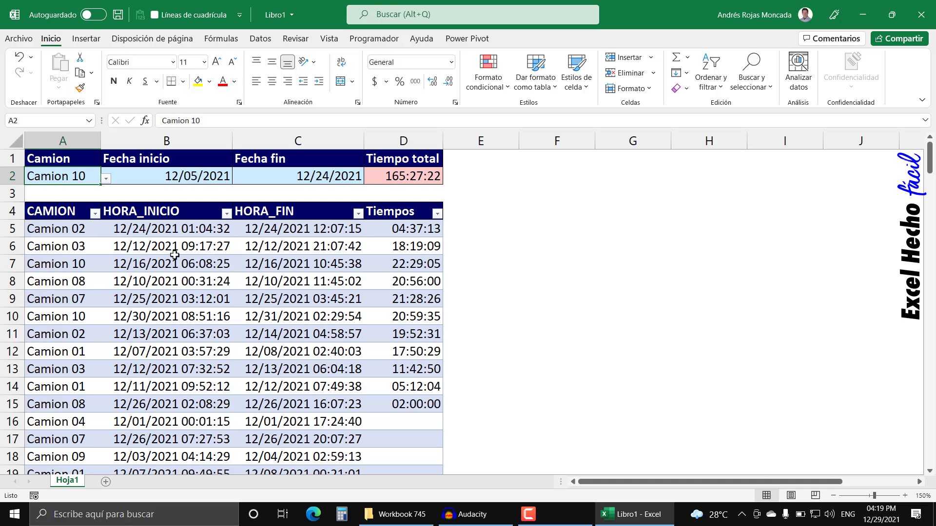
Step: Apply the General number format to the Fecha fin date in C2 to view its serial number, and undo the format change
{"action": "left_click", "coordinate": [136, 178]}
{"action": "left_click", "coordinate": [285, 177]}
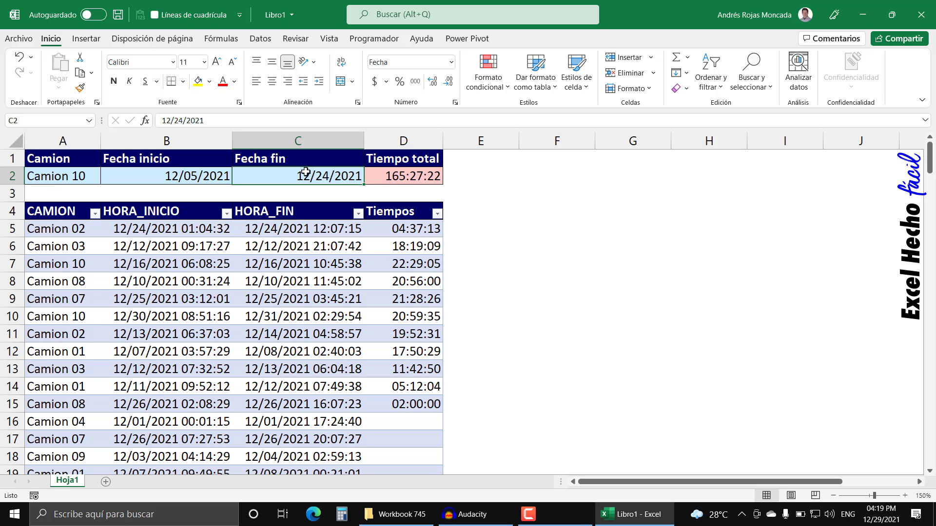
{"action": "key", "text": "ctrl+1"}
{"action": "left_click", "coordinate": [473, 211]}
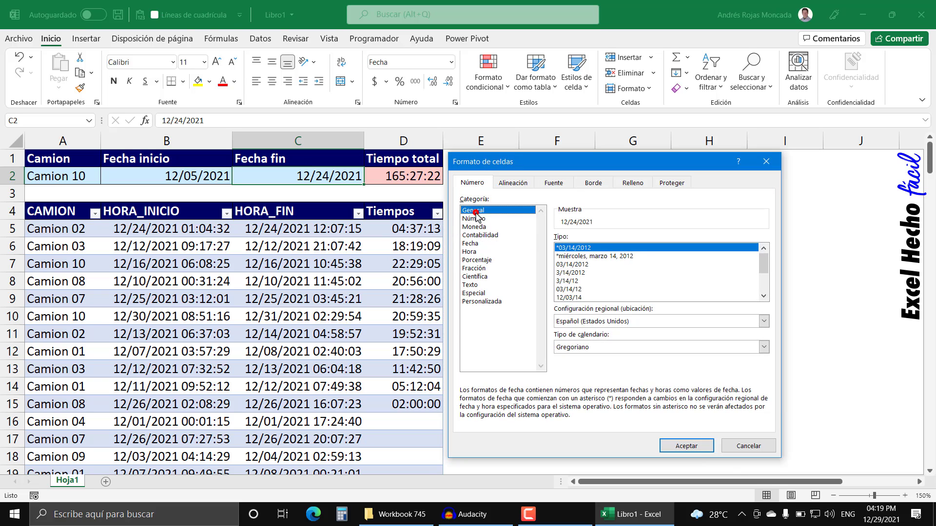
{"action": "left_click", "coordinate": [709, 443]}
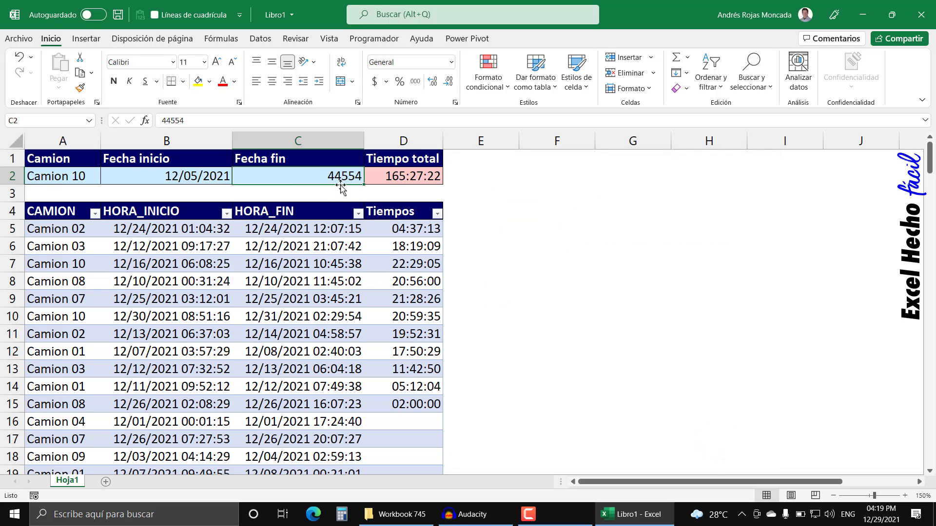
{"action": "key", "text": "ctrl+z"}
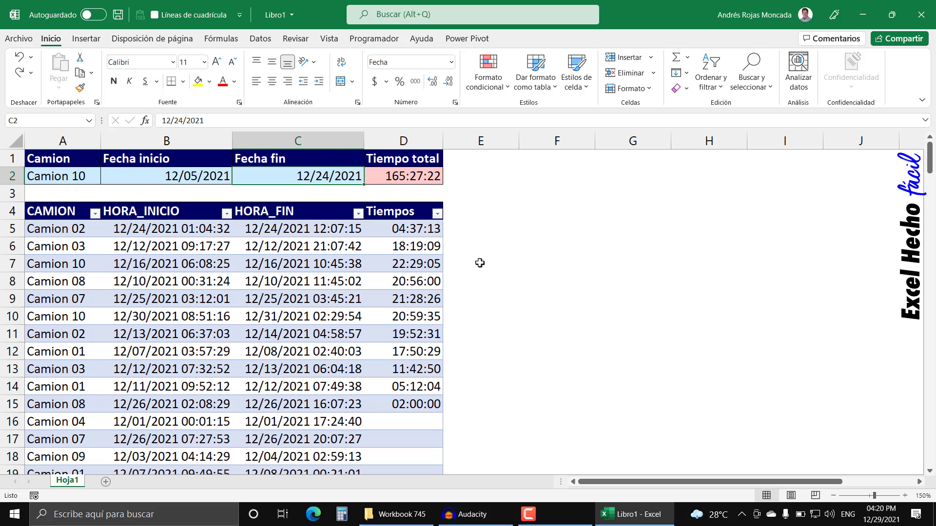
Step: Select the whole Tiempos data column to compare its sum with D2, and review the total's SUMA formula
{"action": "left_click", "coordinate": [571, 157]}
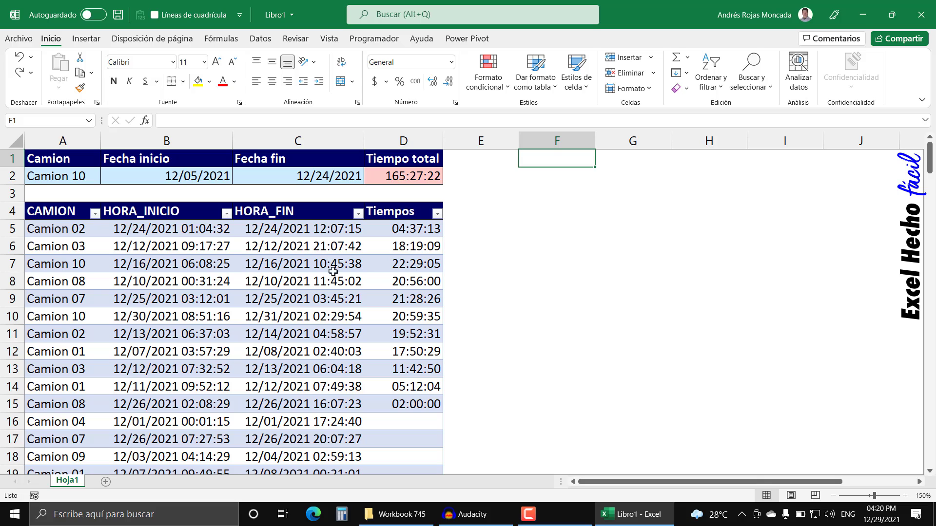
{"action": "left_click", "coordinate": [410, 204]}
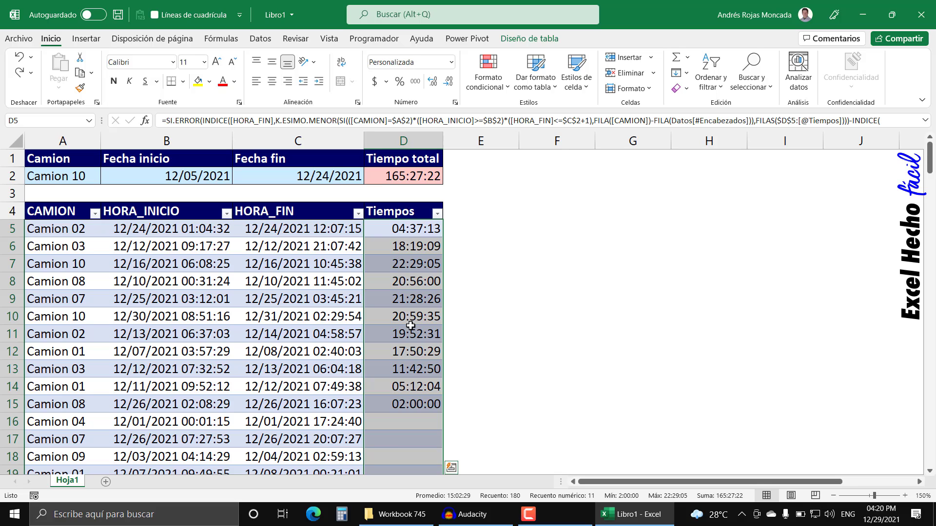
{"action": "left_click", "coordinate": [411, 176]}
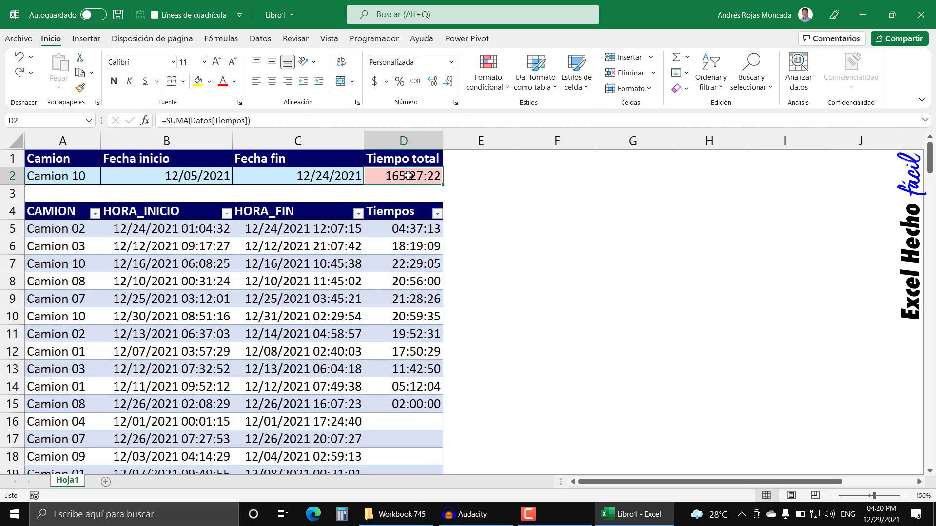
{"action": "left_click", "coordinate": [561, 160]}
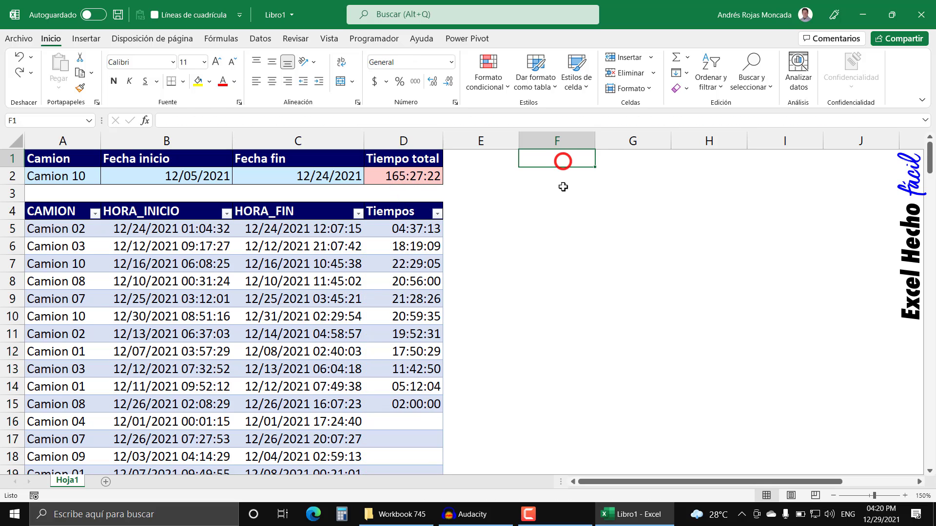